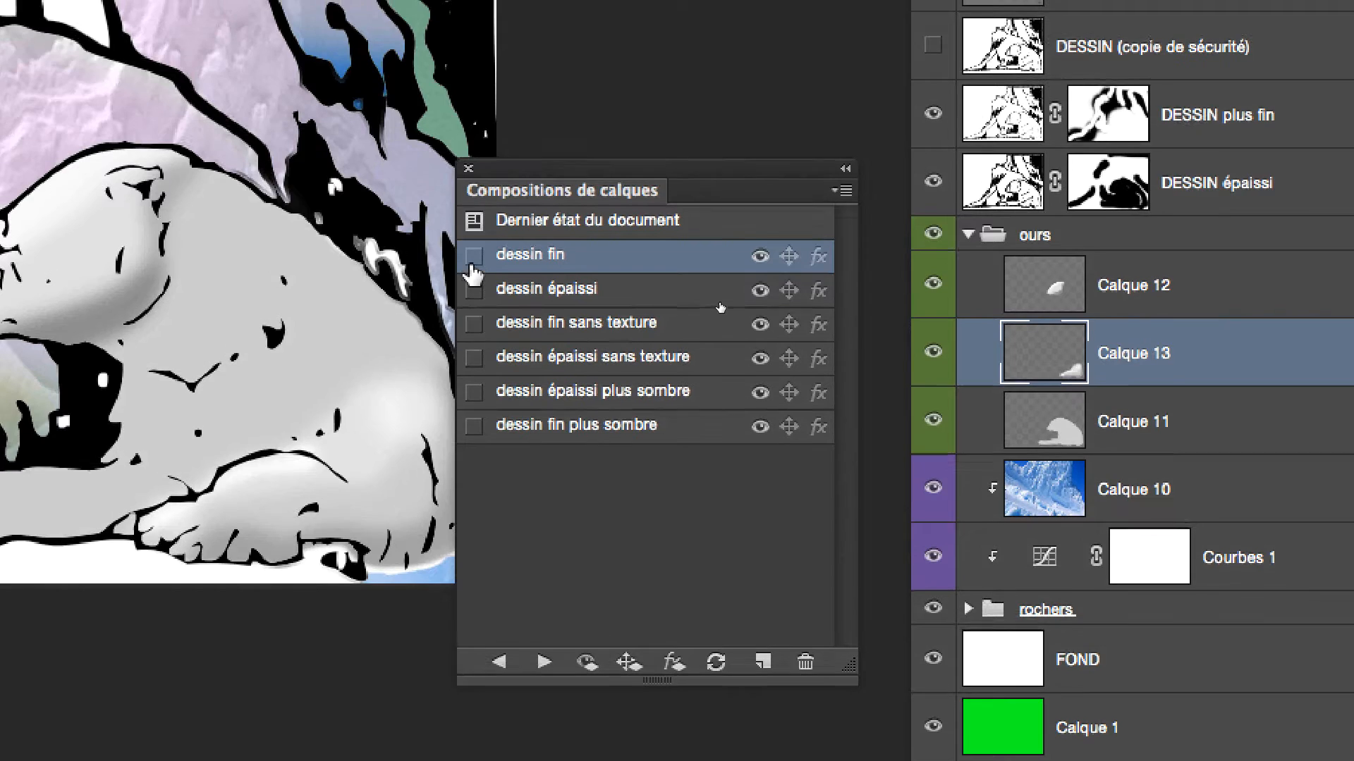
# Preview the saved layer comps in turn, from dessin fin through dessin fin plus sombre, and return to dessin fin
pyautogui.click(442, 251)
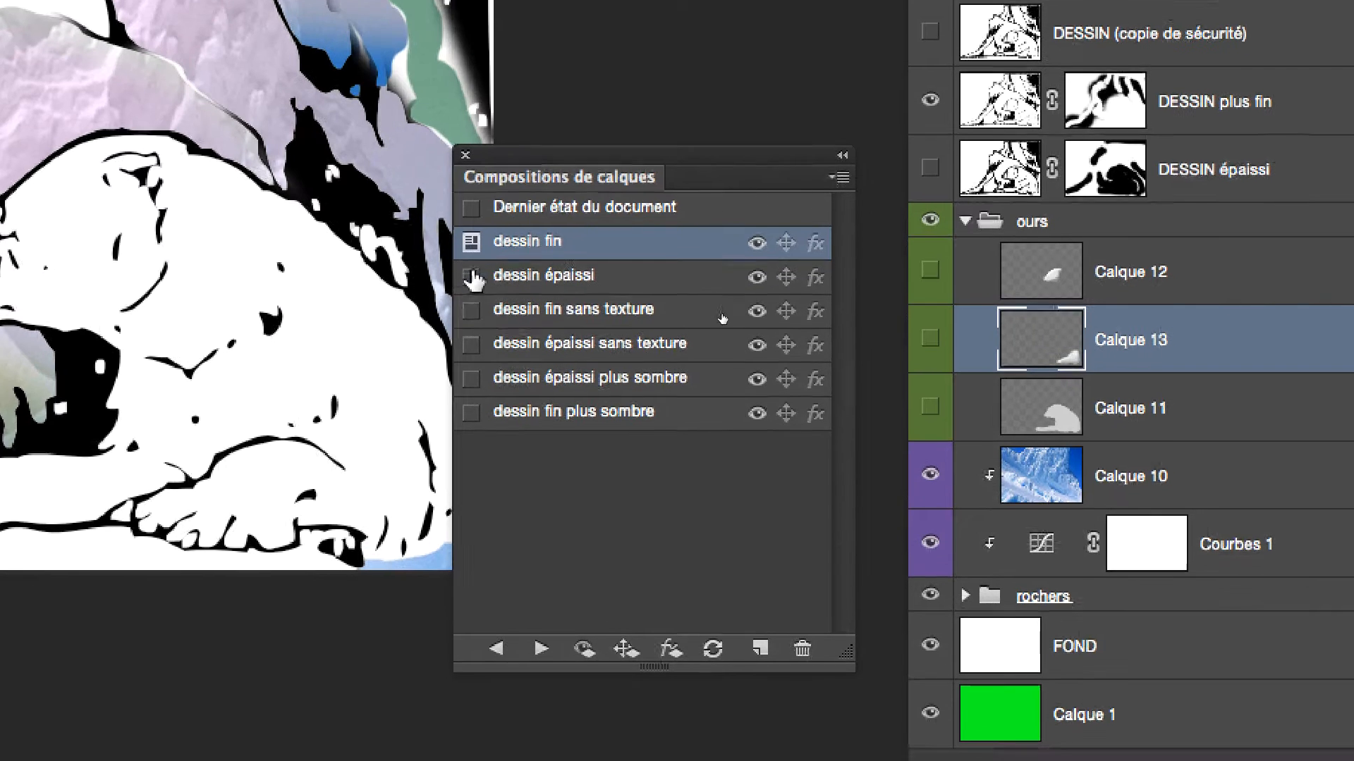
pyautogui.click(472, 279)
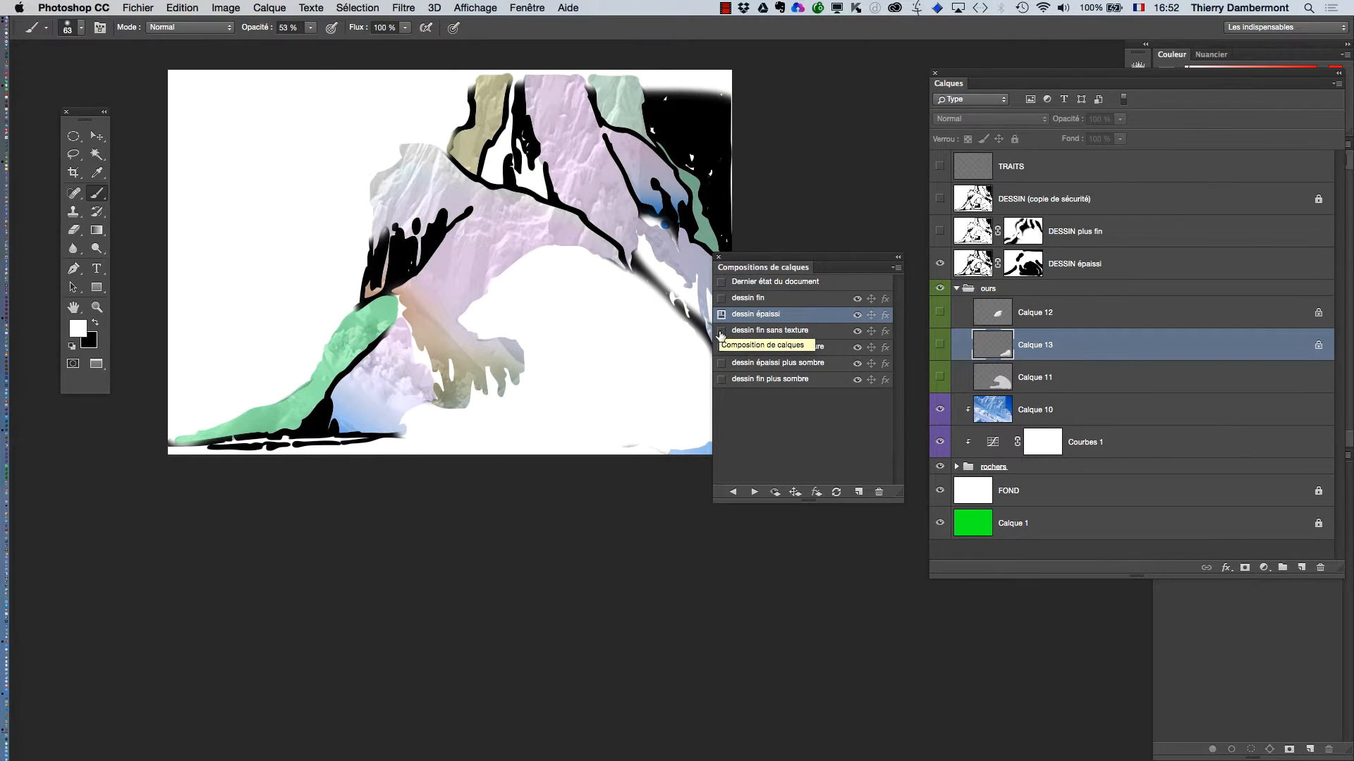
pyautogui.click(721, 331)
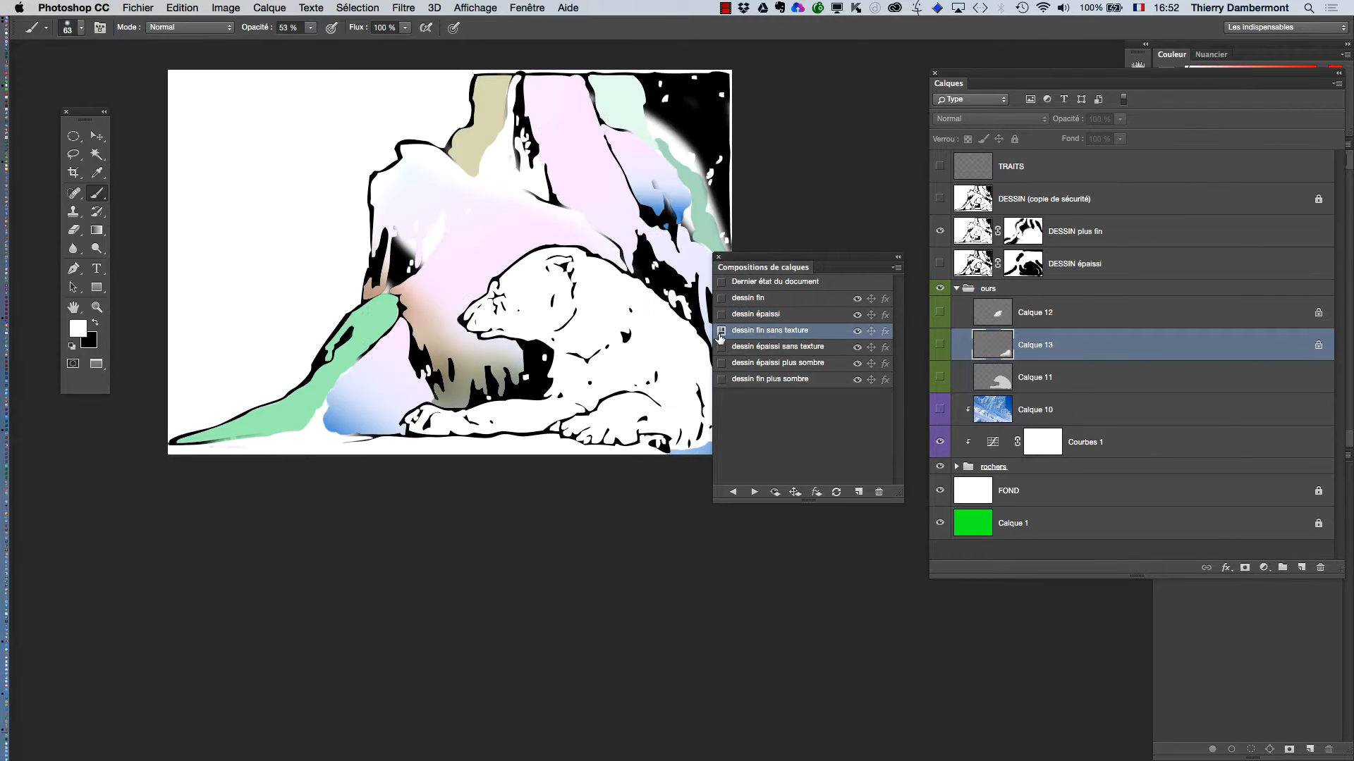
pyautogui.click(720, 347)
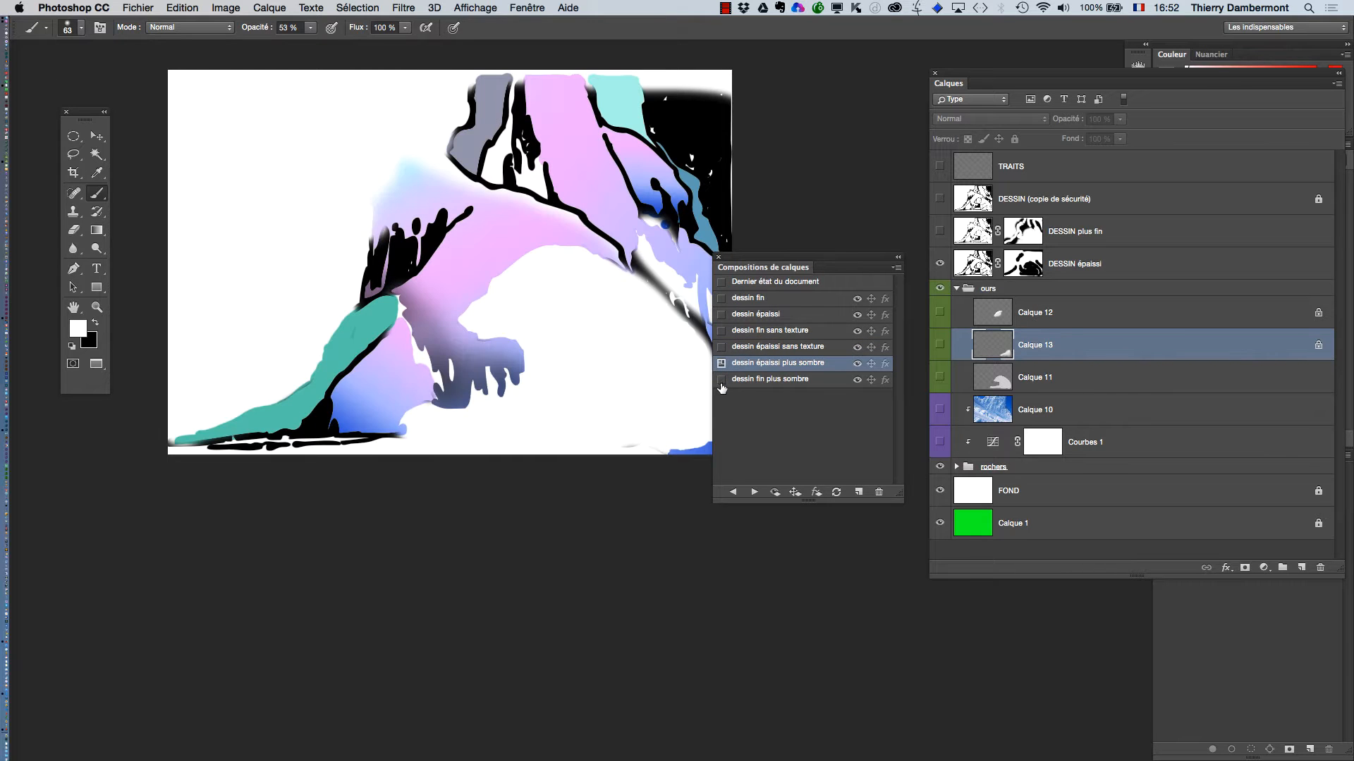
pyautogui.click(721, 380)
pyautogui.click(721, 364)
pyautogui.click(720, 347)
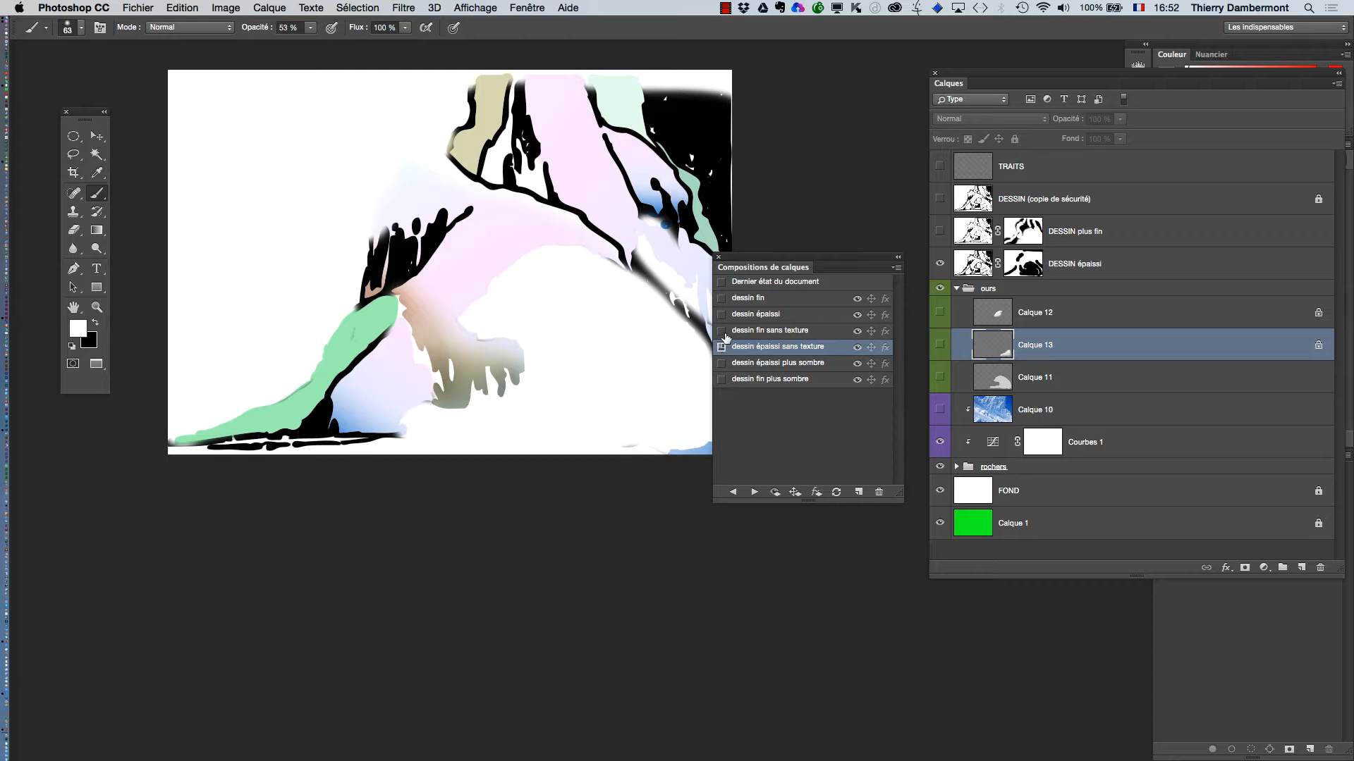
pyautogui.click(720, 331)
pyautogui.click(720, 314)
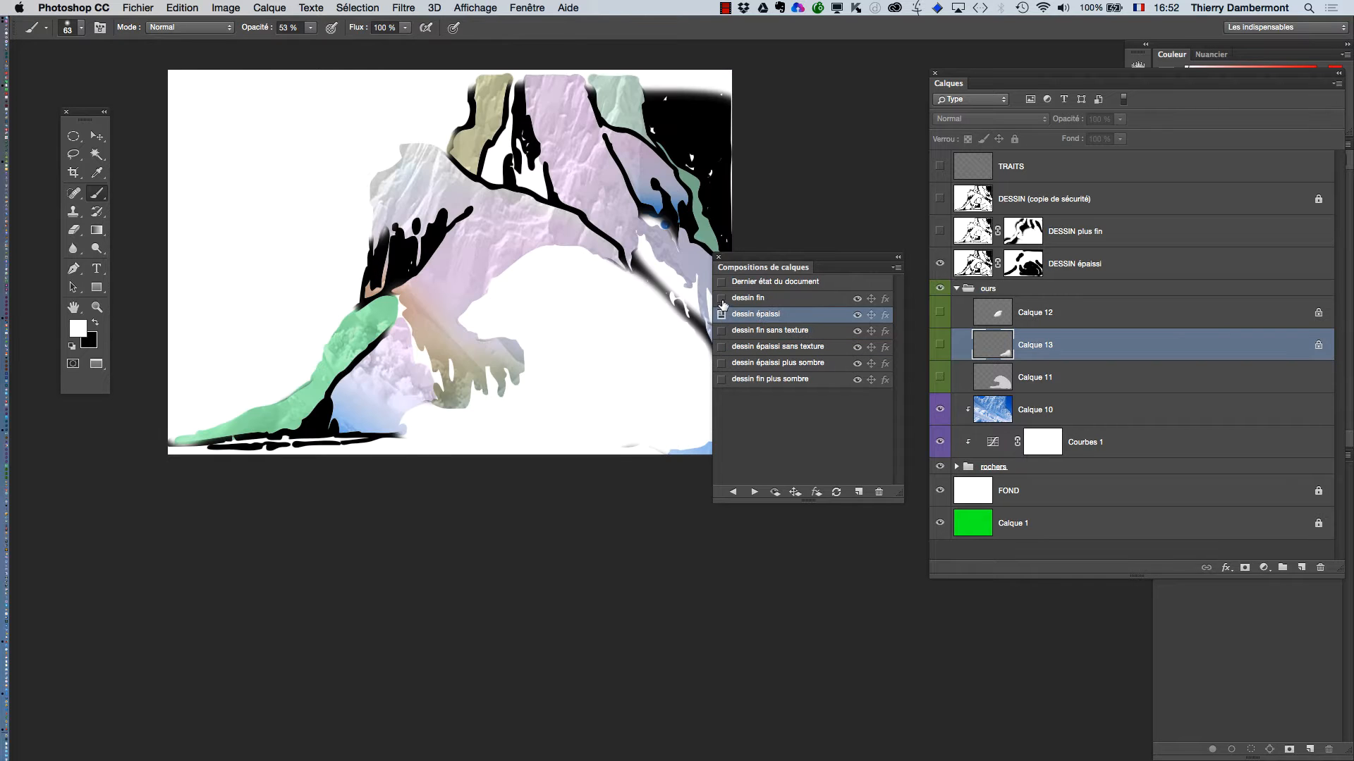
pyautogui.click(721, 299)
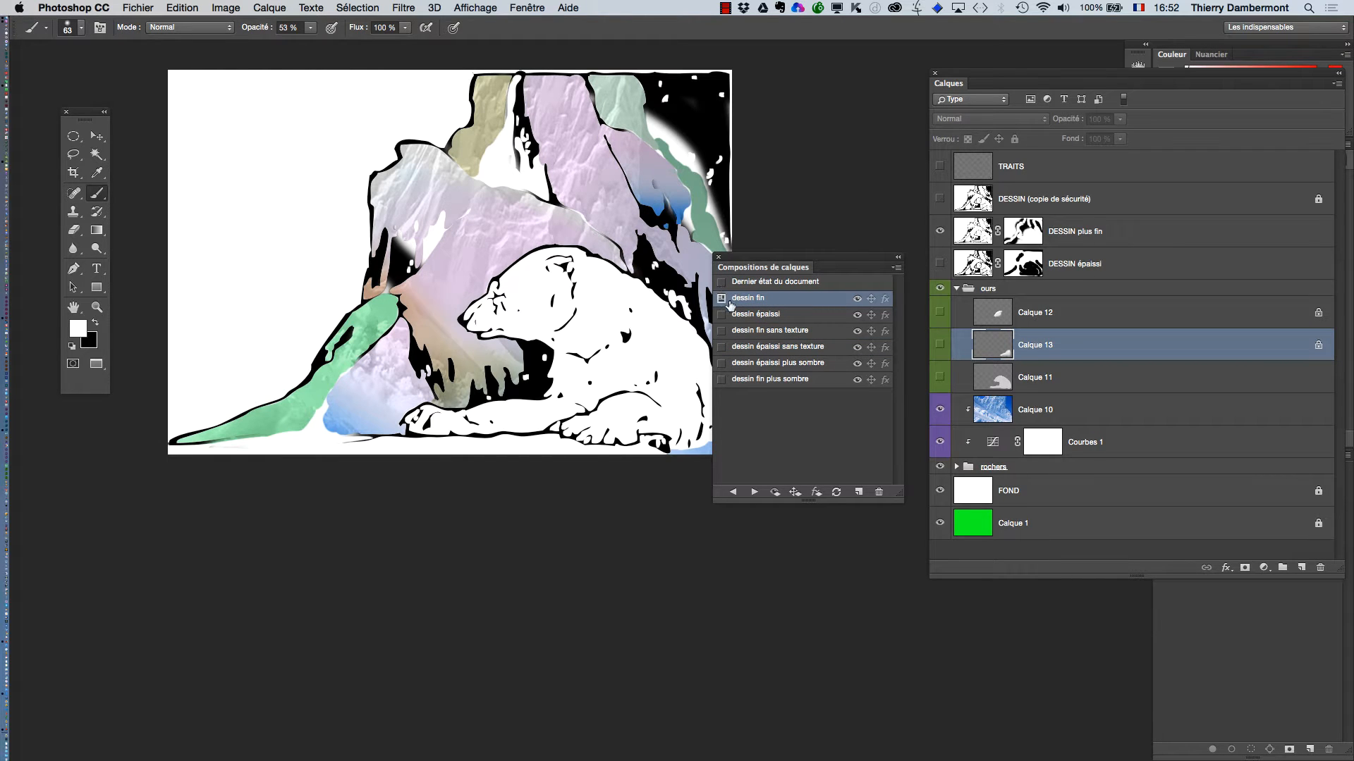
# Duplicate the DESSIN plus fin layer and delete the copy's layer mask without applying it
pyautogui.moveTo(619, 216); pyautogui.dragTo(579, 203)
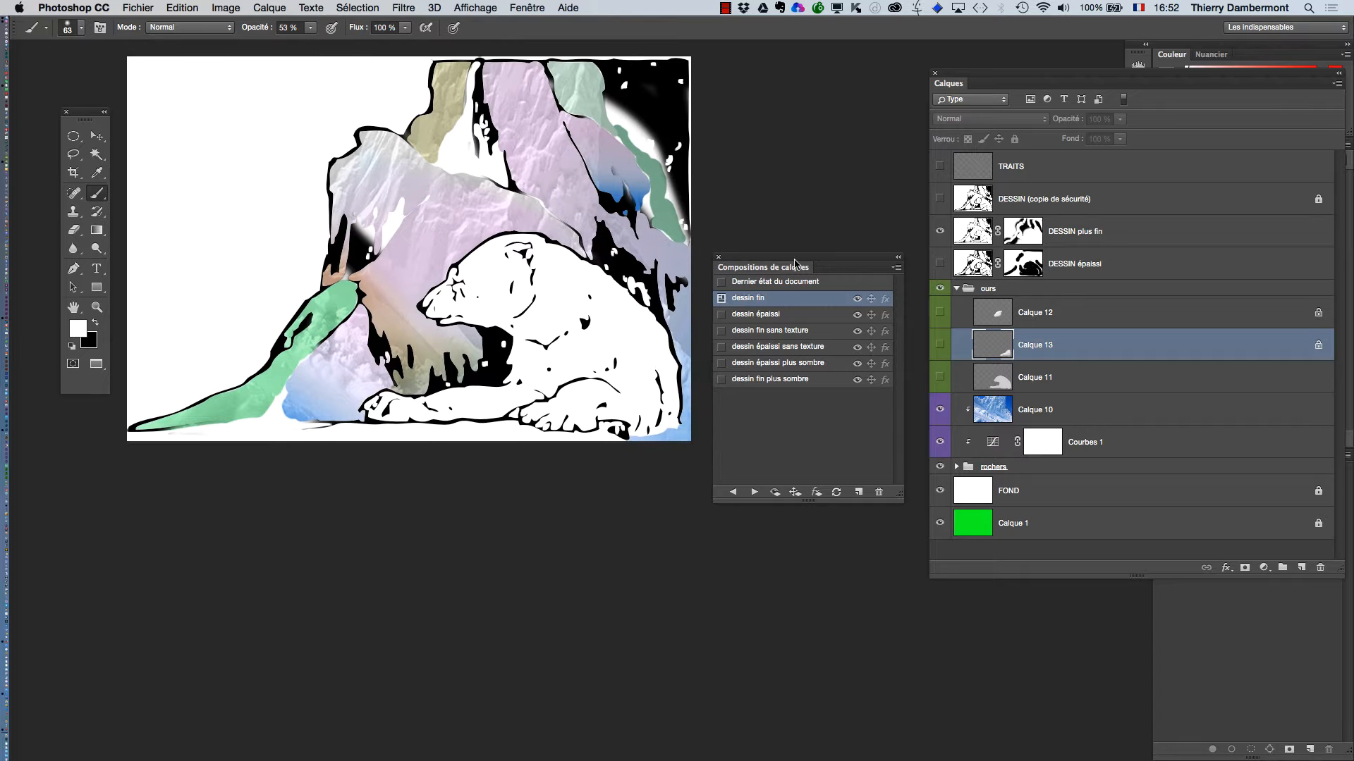
pyautogui.moveTo(780, 263); pyautogui.dragTo(776, 165)
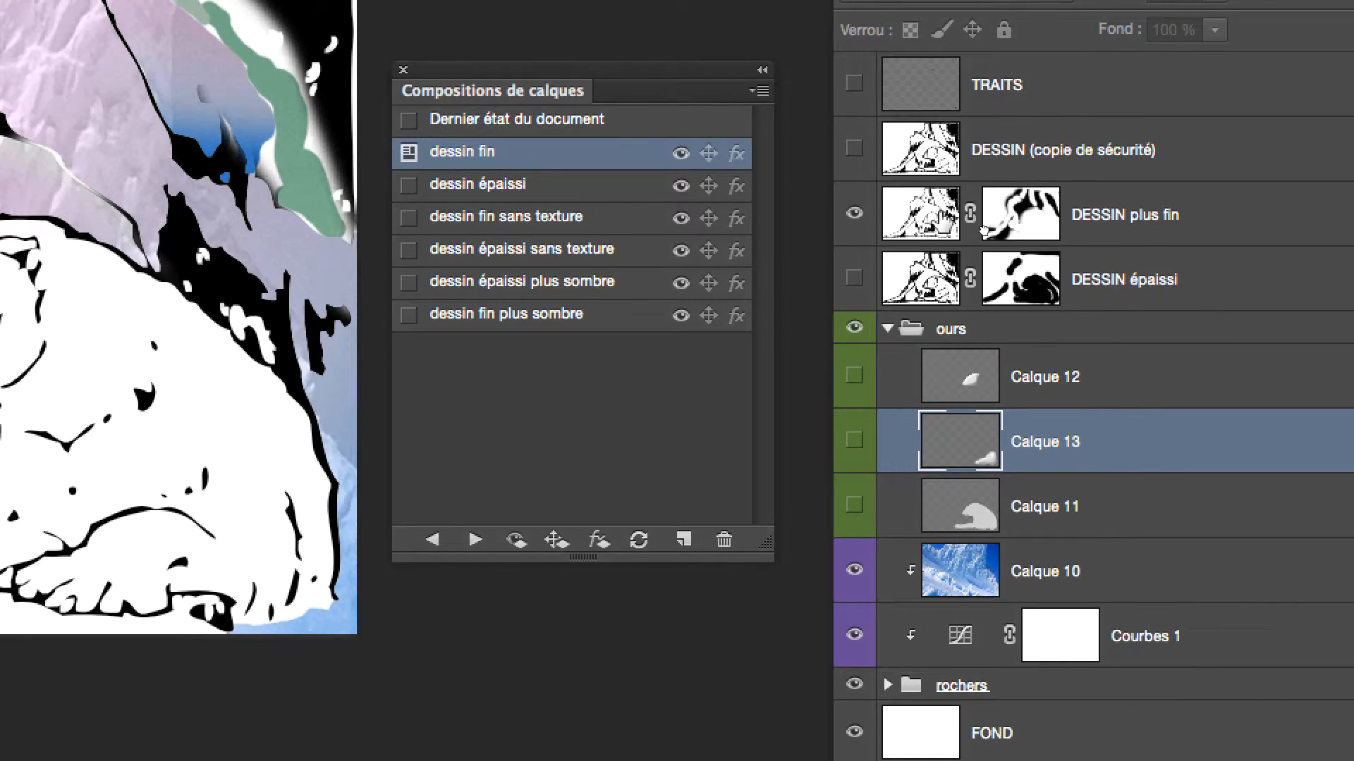
pyautogui.moveTo(1128, 235); pyautogui.dragTo(1317, 621)
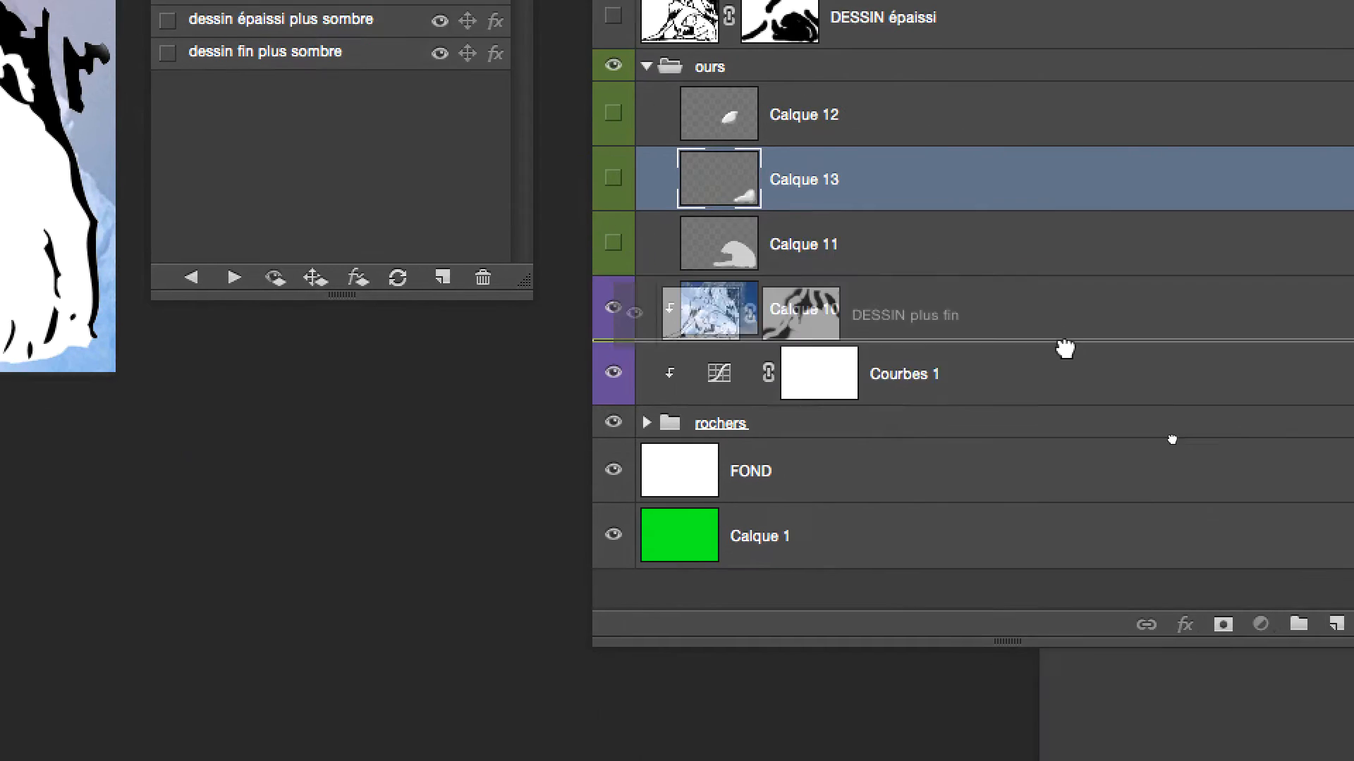
pyautogui.moveTo(1065, 348); pyautogui.dragTo(1230, 616)
pyautogui.moveTo(1246, 443); pyautogui.dragTo(1246, 443)
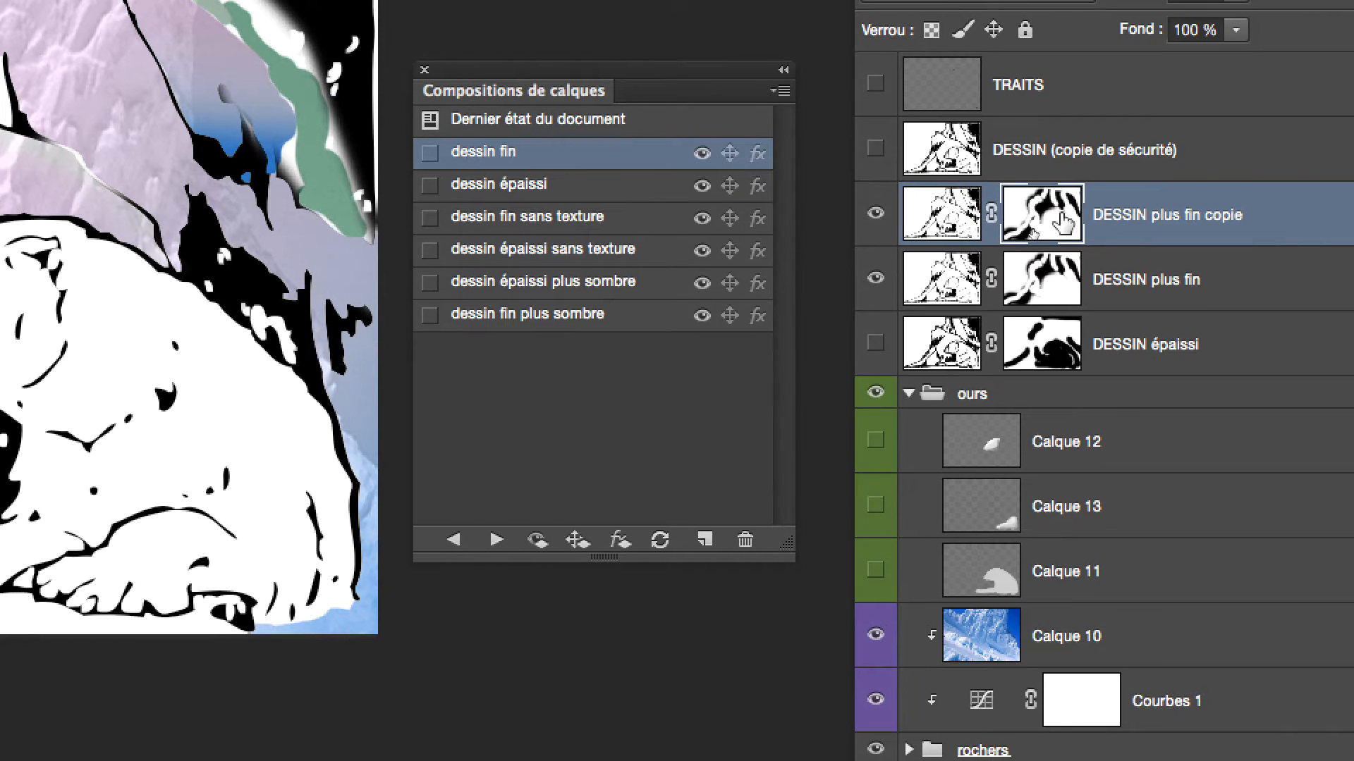
pyautogui.moveTo(1056, 219); pyautogui.dragTo(1265, 493)
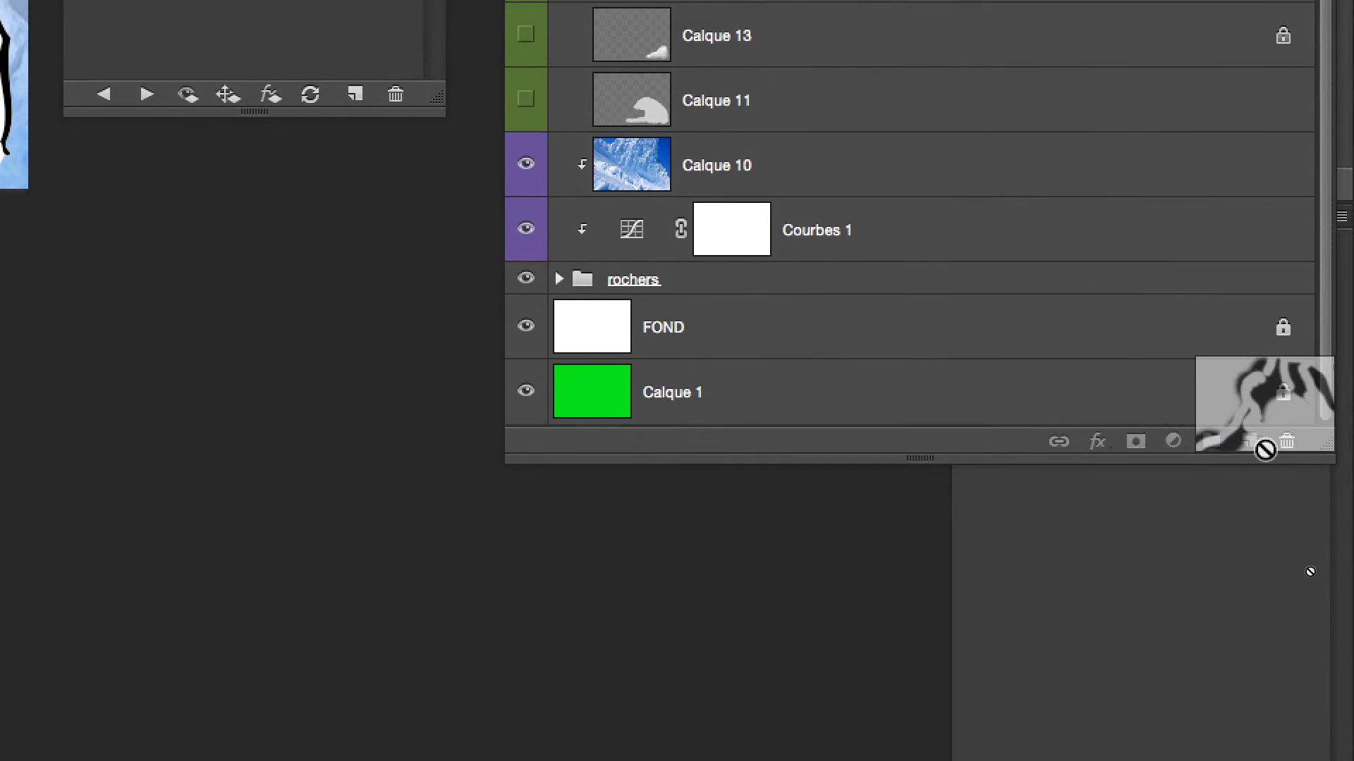
pyautogui.moveTo(1278, 445); pyautogui.dragTo(1278, 446)
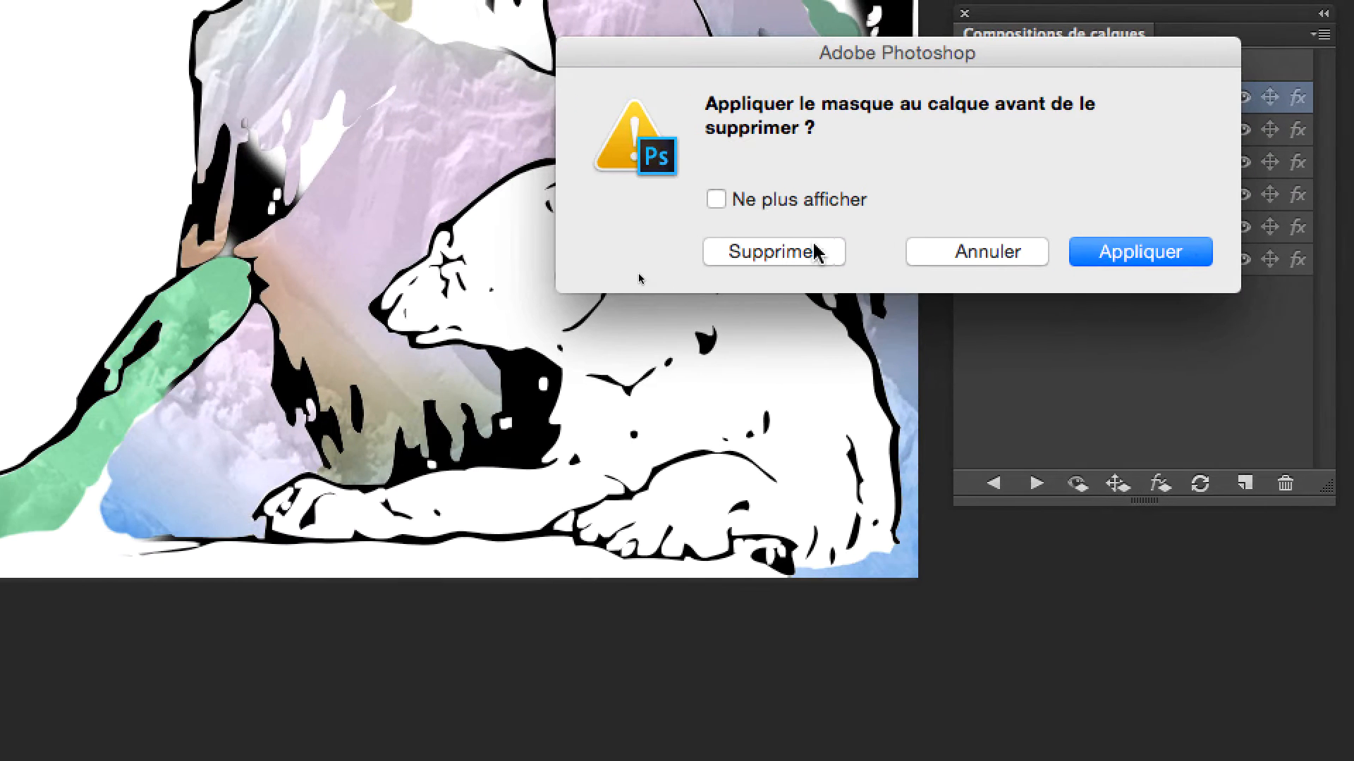
pyautogui.click(811, 254)
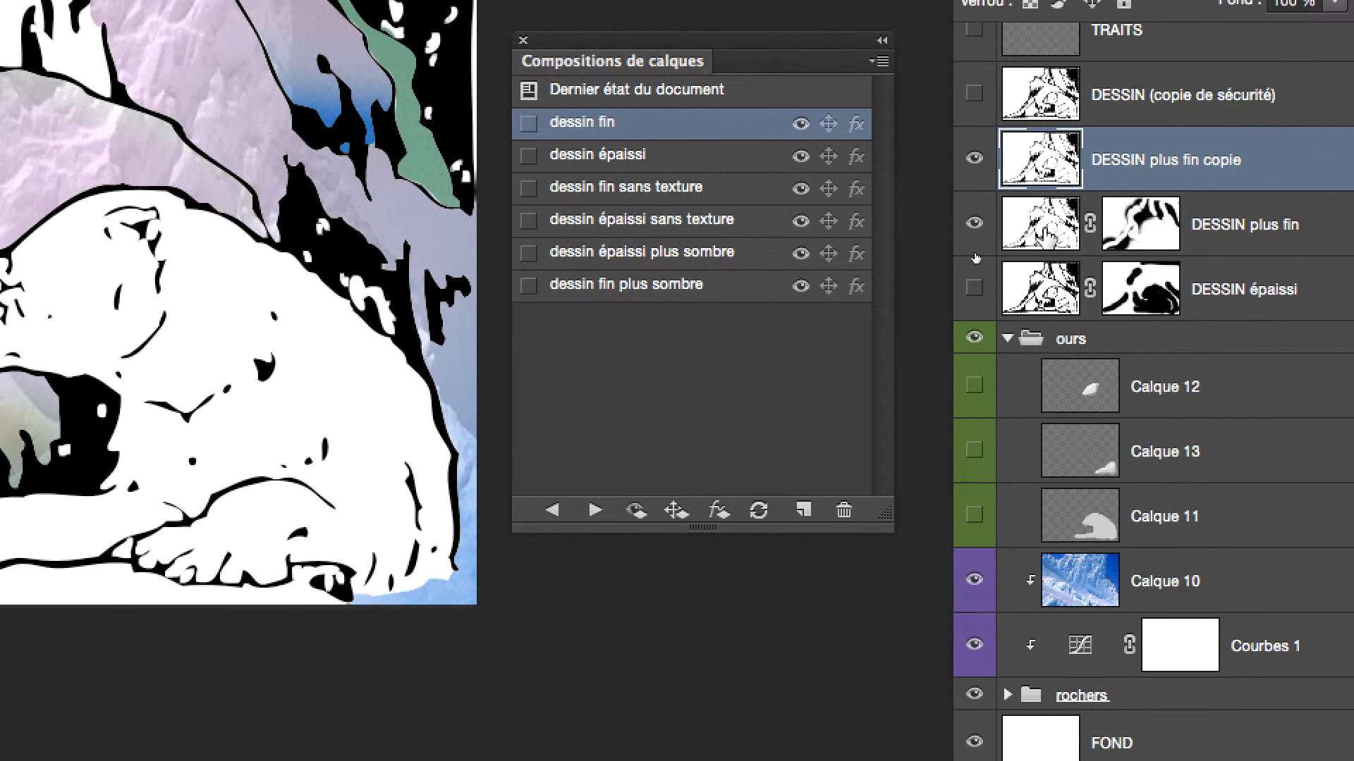
# Duplicate the DESSIN épaissi layer and remove the copy's layer mask without applying it
pyautogui.click(1040, 231)
pyautogui.moveTo(1042, 235); pyautogui.dragTo(976, 226)
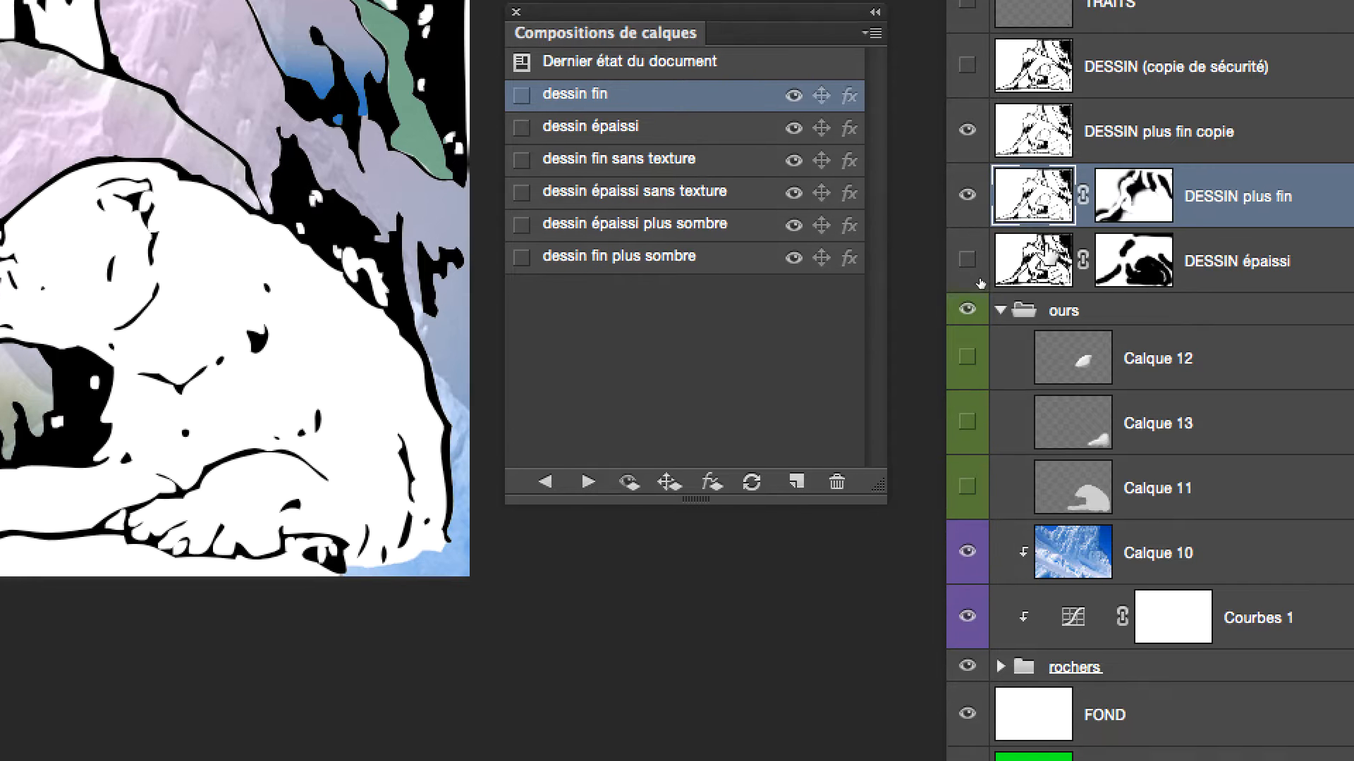
pyautogui.click(1044, 307)
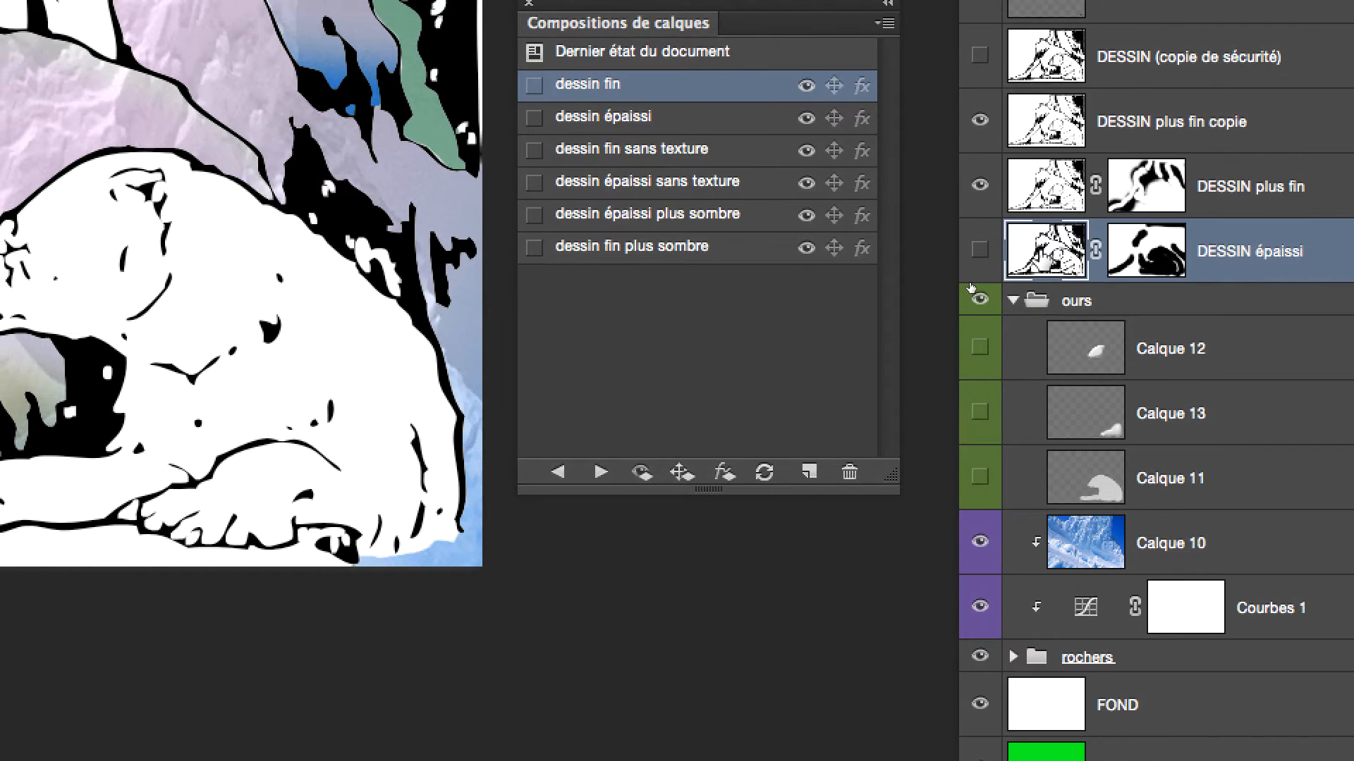
pyautogui.moveTo(971, 287); pyautogui.dragTo(1267, 448)
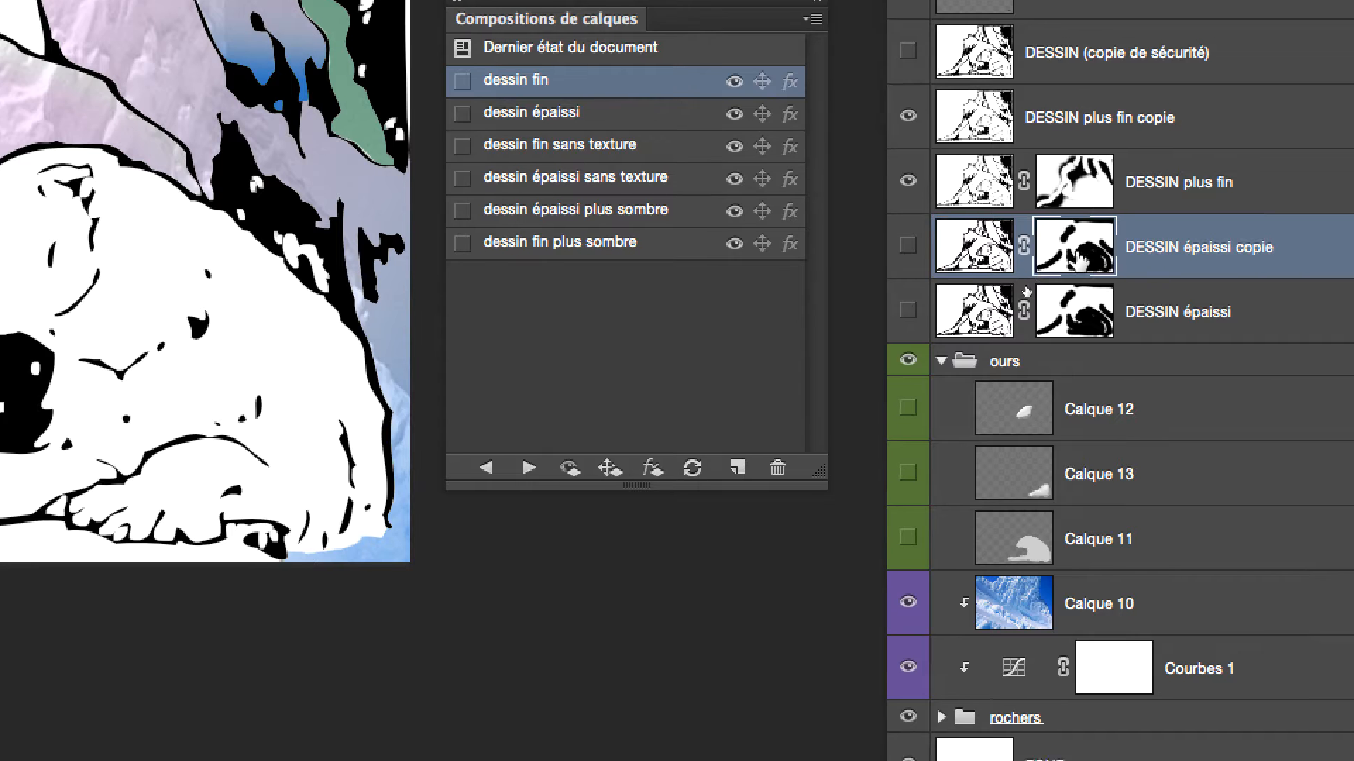
pyautogui.moveTo(1078, 259); pyautogui.dragTo(1285, 448)
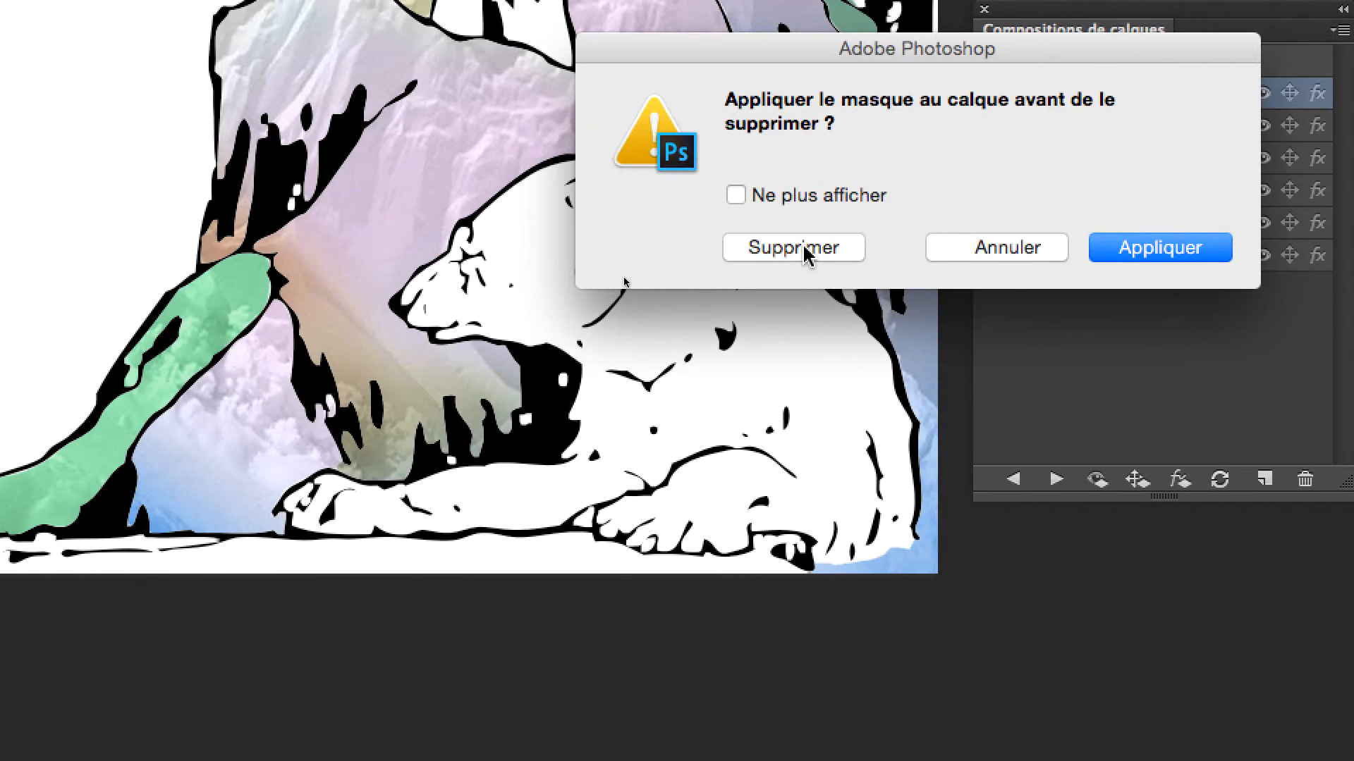
pyautogui.click(804, 248)
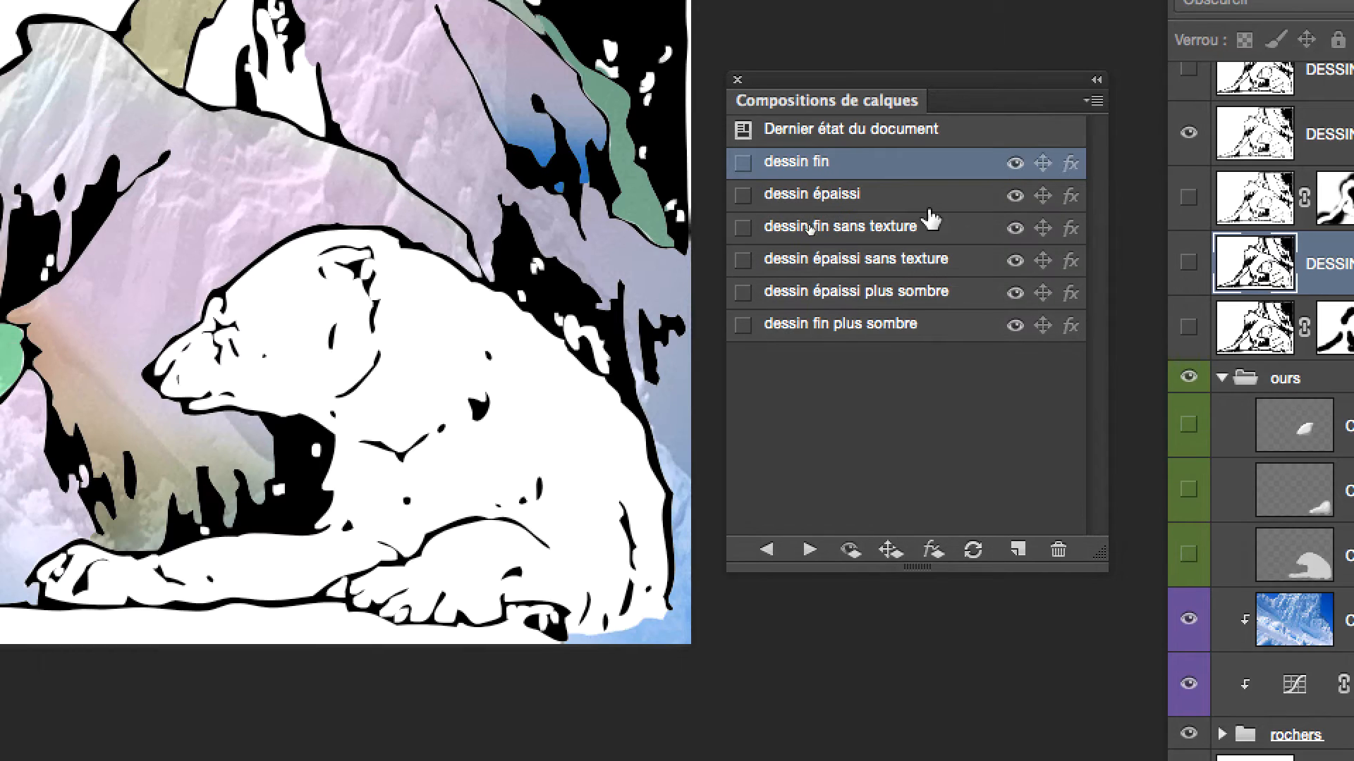
# Select the DESSIN plus fin copie layer and make Calque 12, Calque 13 and Calque 11 in the ours group visible
pyautogui.scroll(-3, 351, 237)
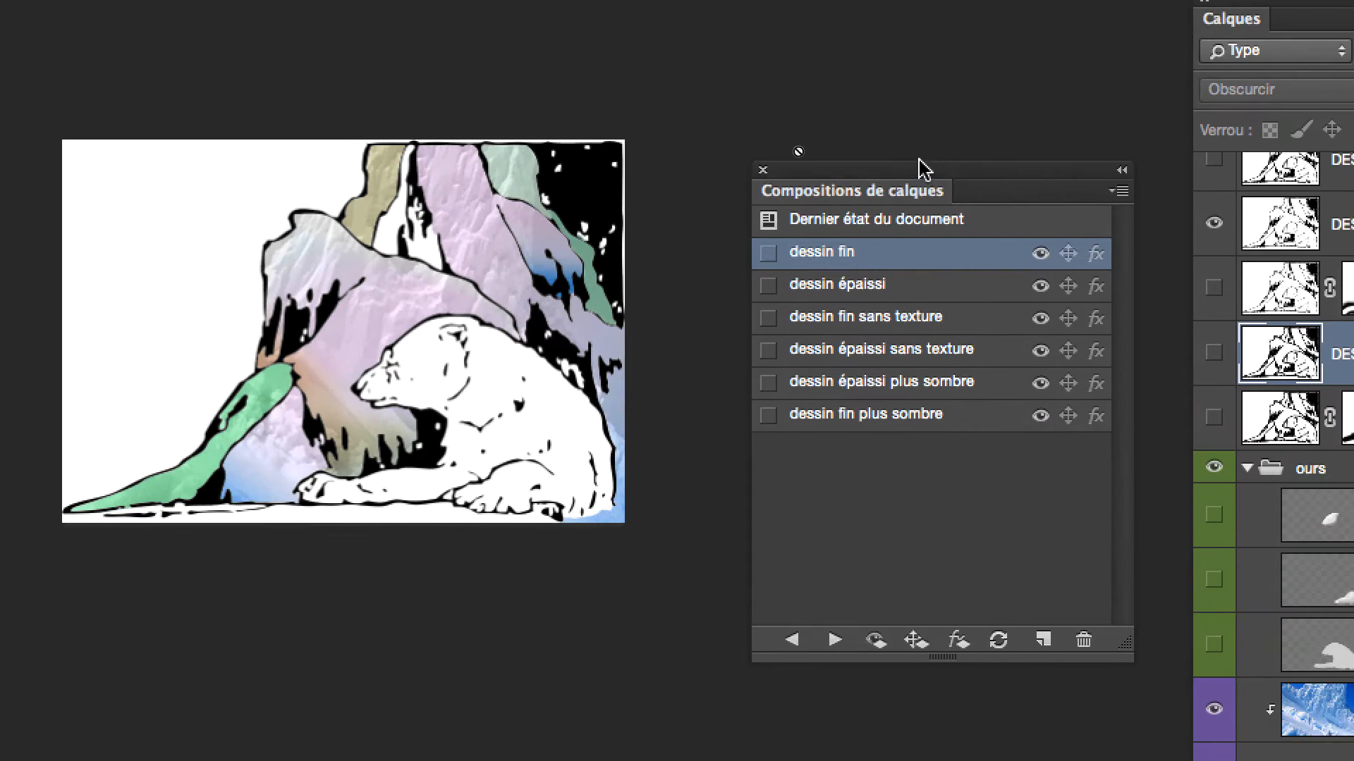
pyautogui.moveTo(1132, 75); pyautogui.dragTo(544, 28)
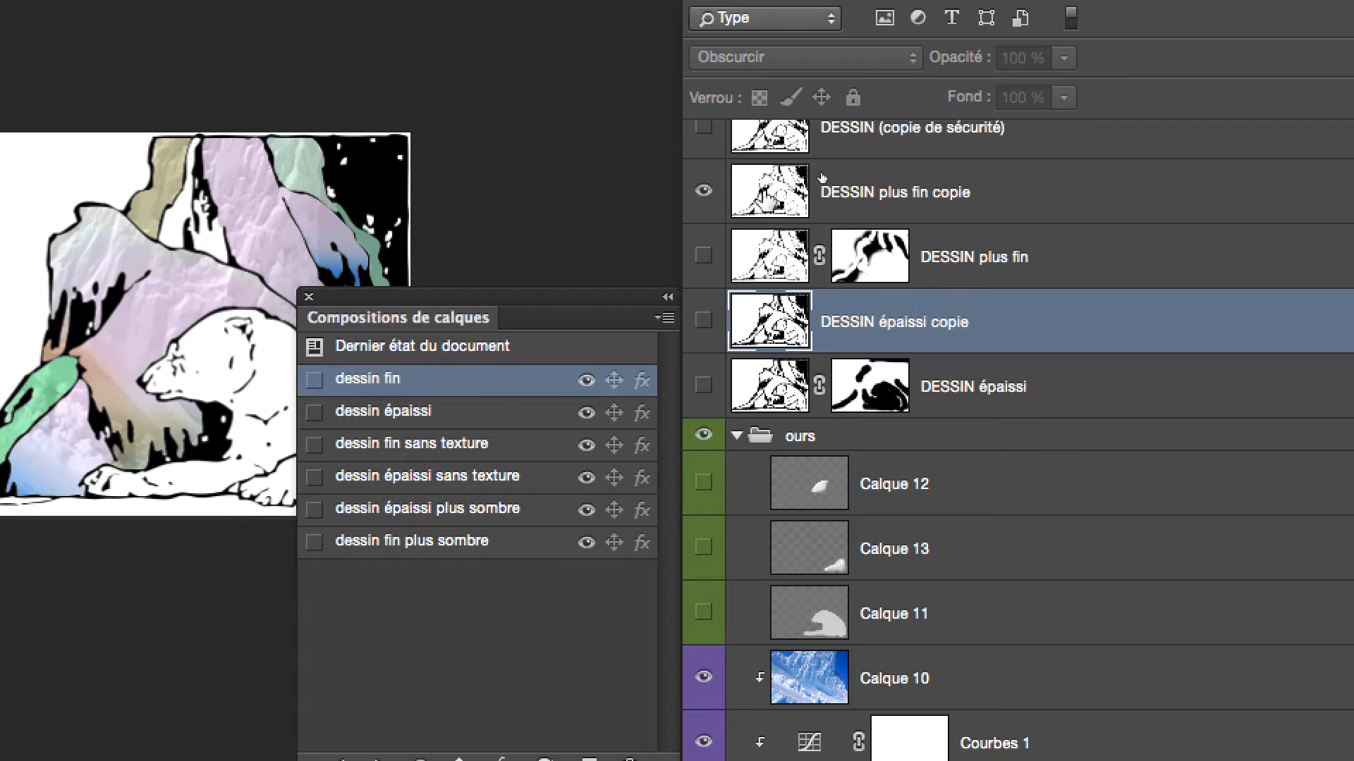
pyautogui.click(821, 179)
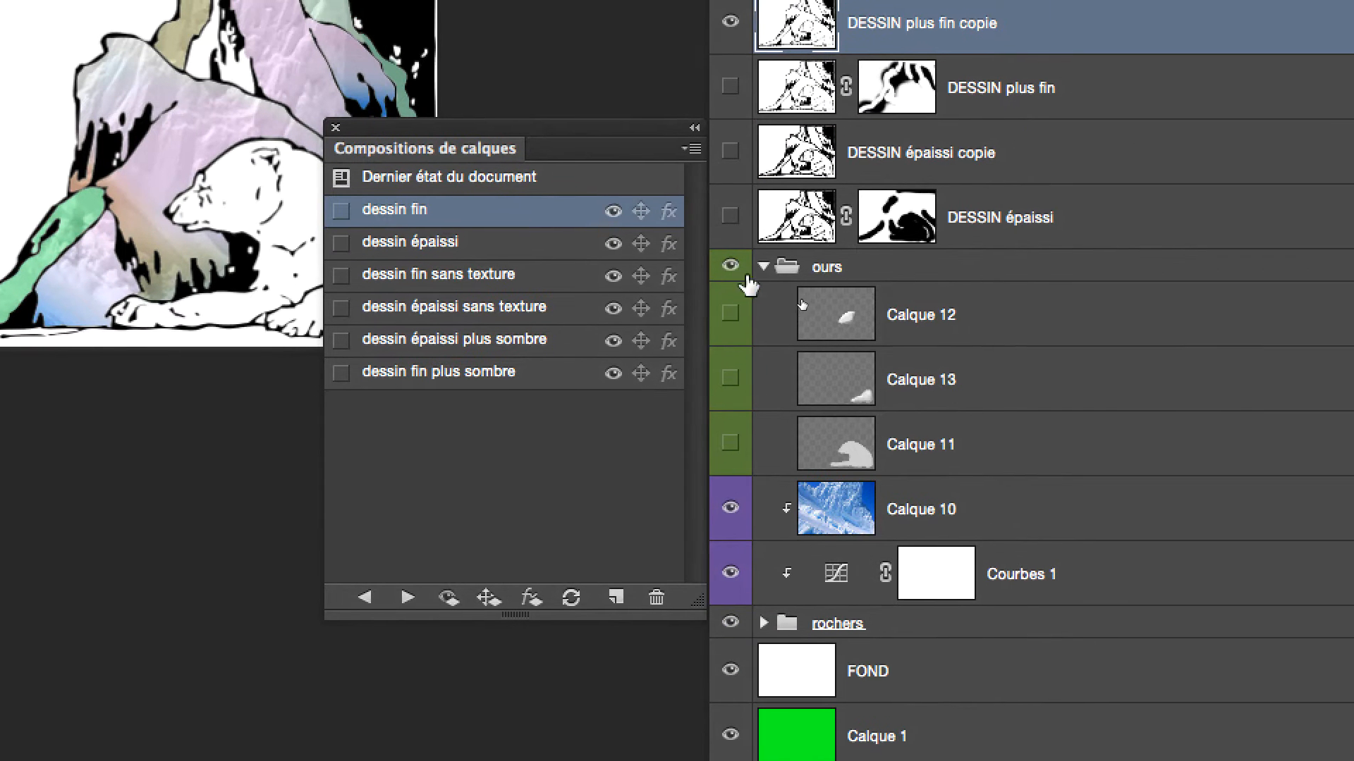
pyautogui.click(773, 249)
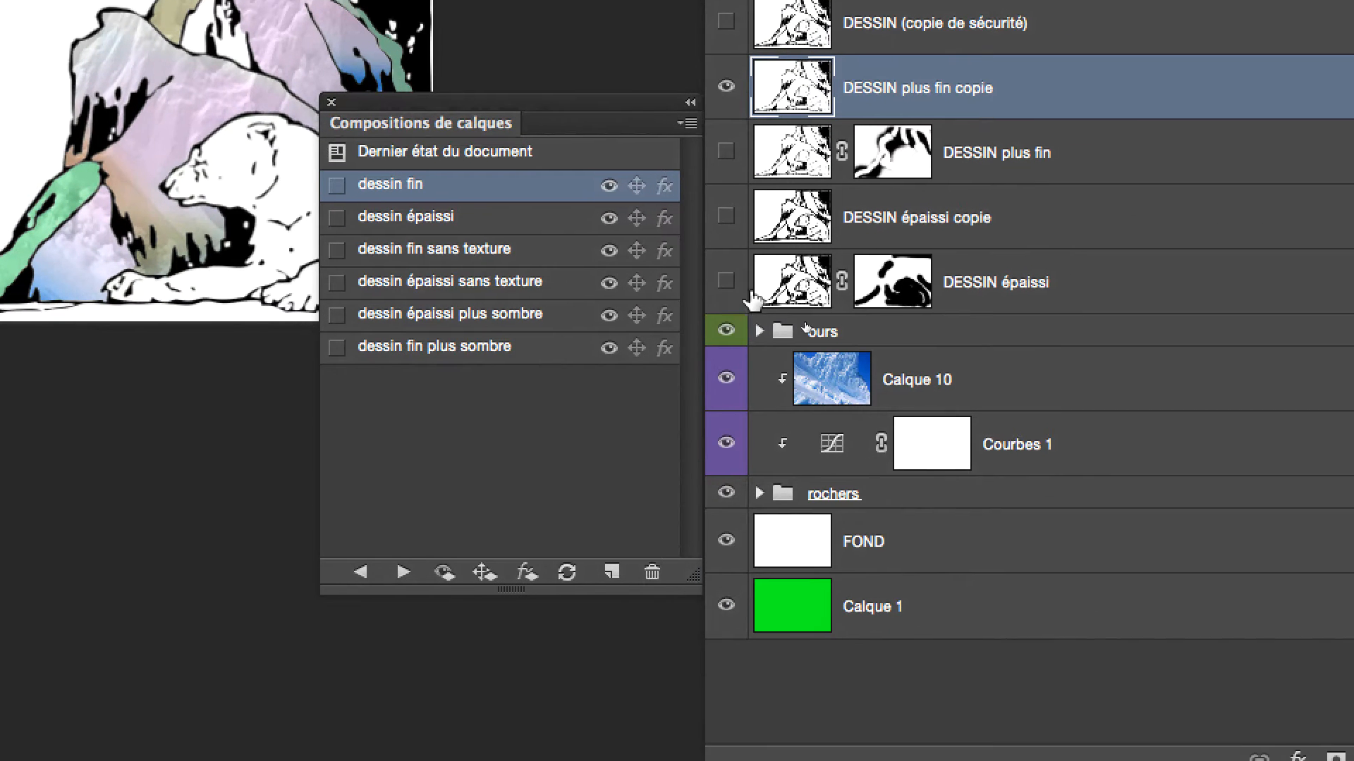
pyautogui.click(775, 366)
pyautogui.click(742, 411)
pyautogui.moveTo(741, 352); pyautogui.dragTo(742, 419)
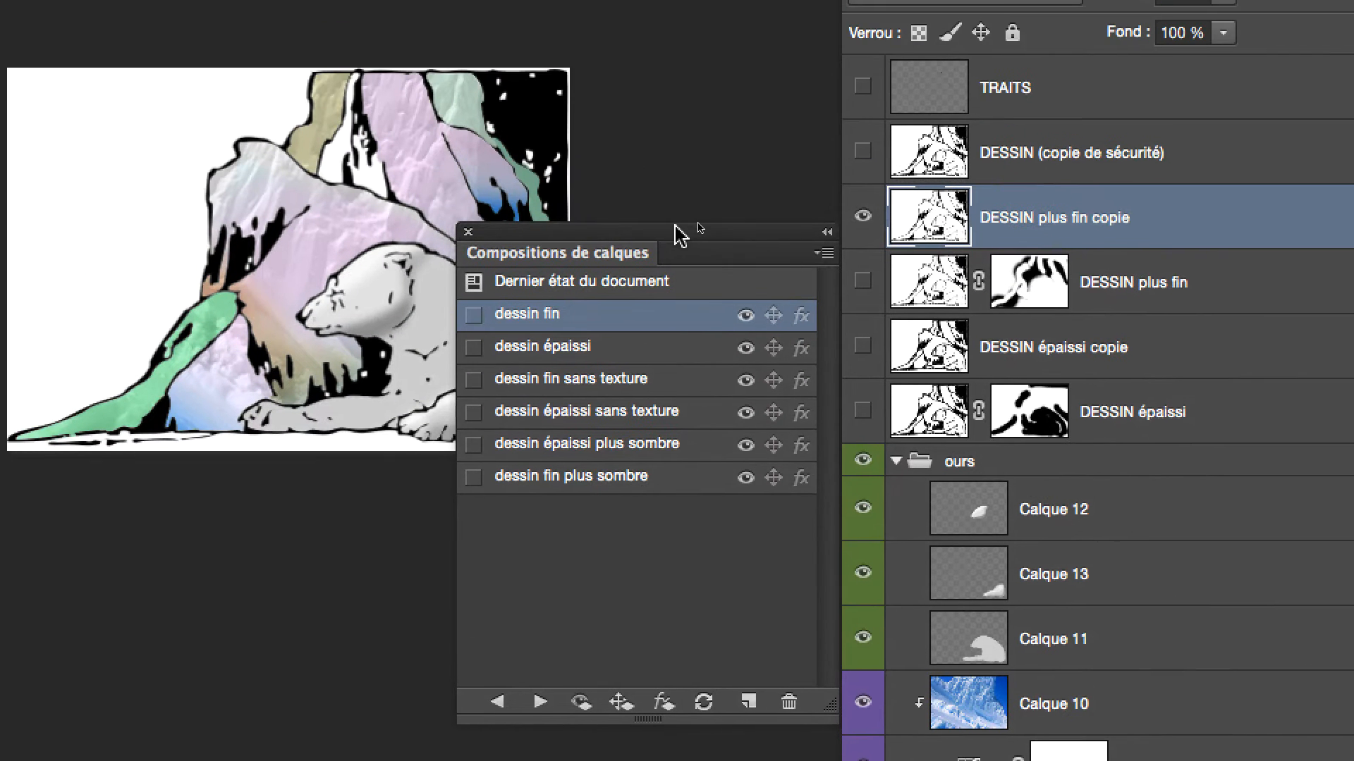
# Update the dessin fin layer comp with the current layer state, keeping the whole illustration in view
pyautogui.moveTo(563, 11); pyautogui.dragTo(586, 2)
pyautogui.moveTo(685, 223); pyautogui.dragTo(691, 219)
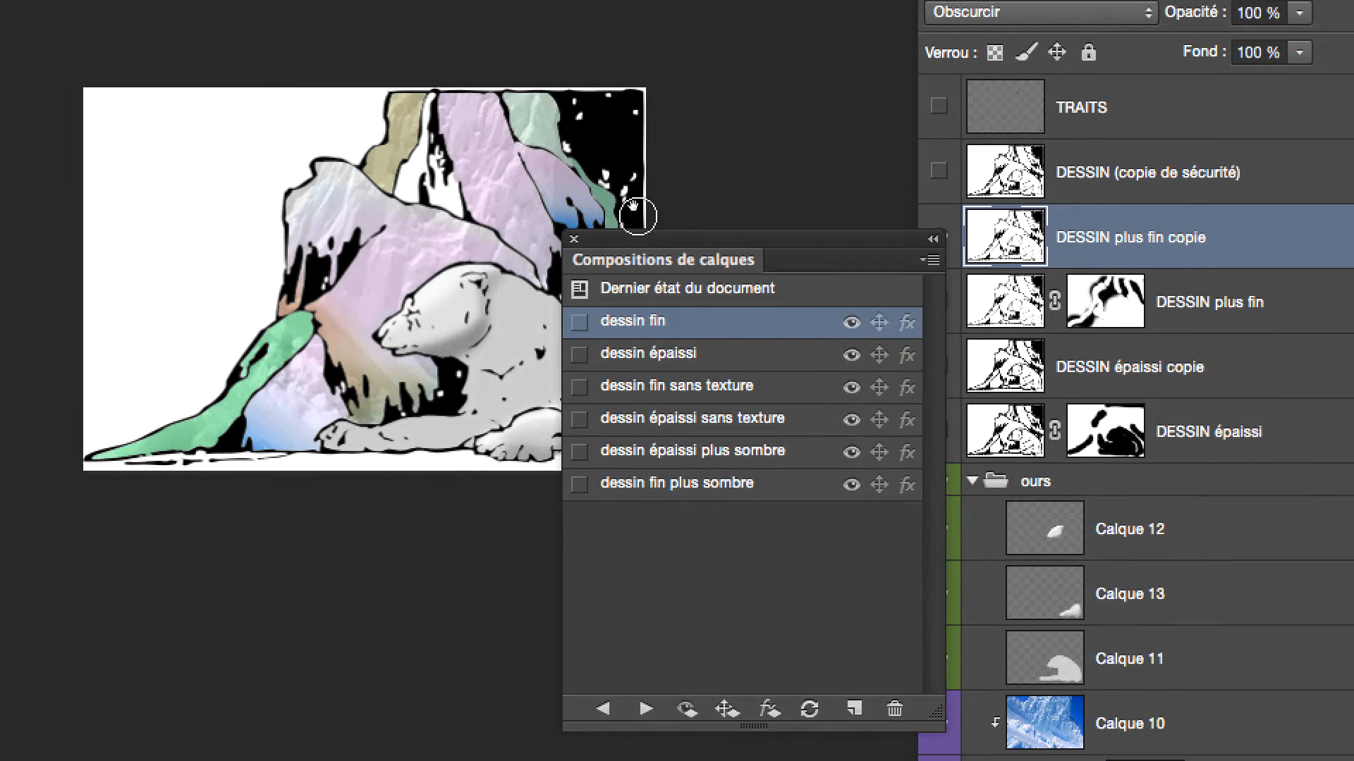
pyautogui.moveTo(525, 170); pyautogui.dragTo(714, 0)
pyautogui.moveTo(697, 127); pyautogui.dragTo(729, 104)
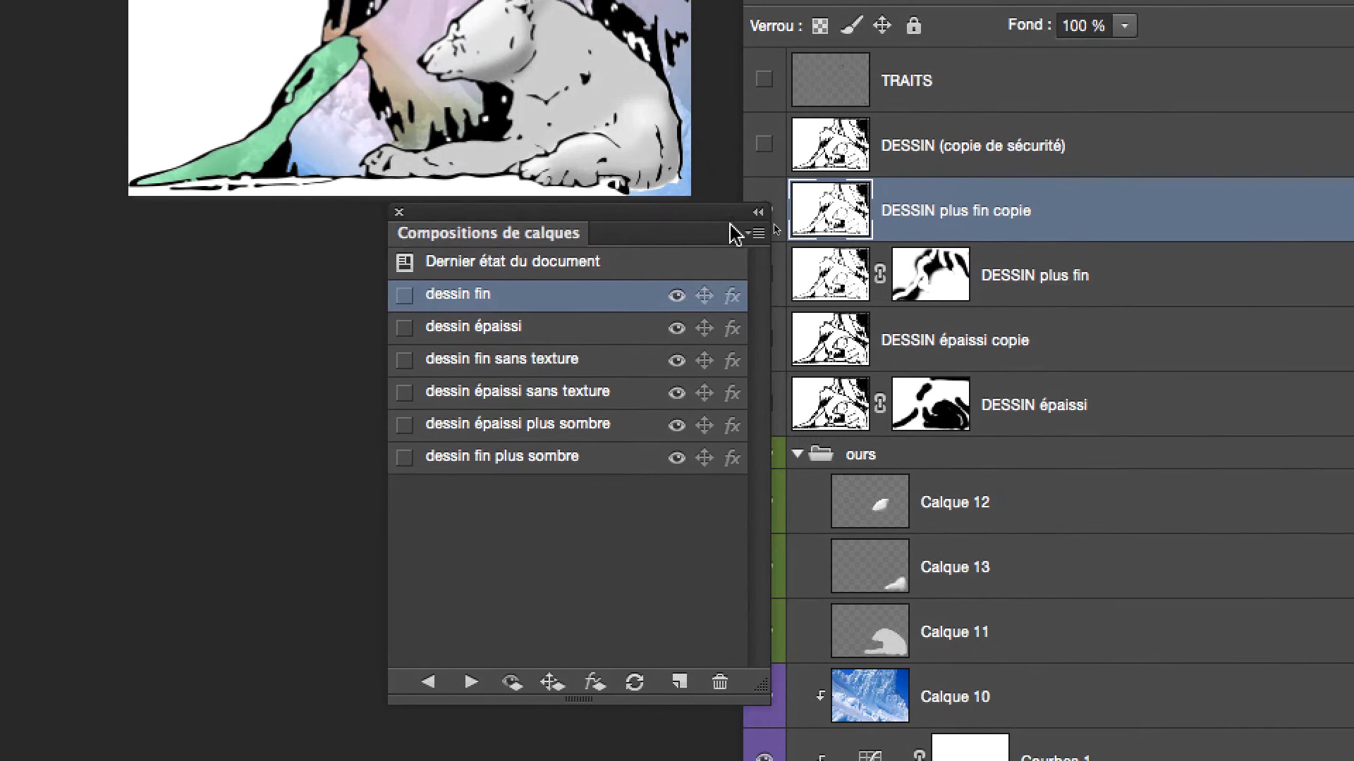
pyautogui.moveTo(774, 399); pyautogui.dragTo(745, 403)
pyautogui.moveTo(713, 222); pyautogui.dragTo(687, 224)
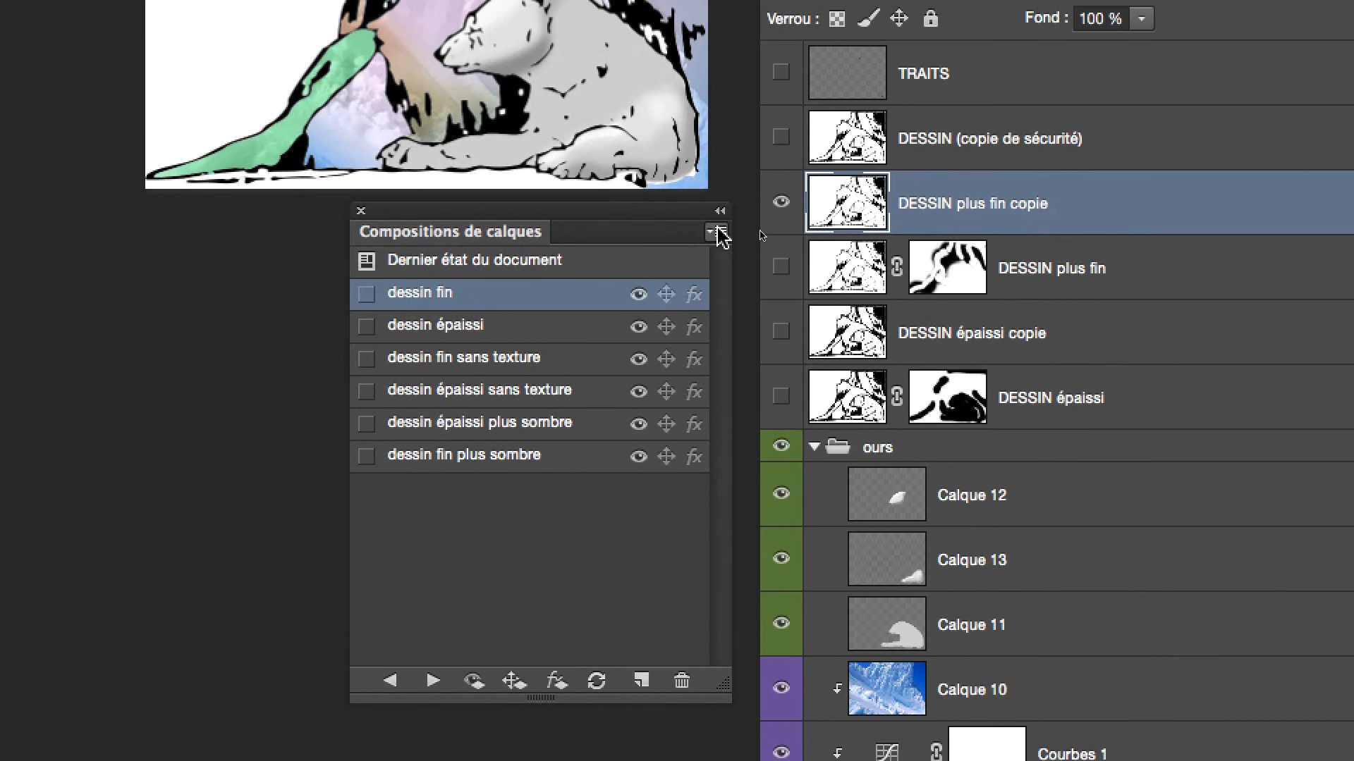
pyautogui.click(765, 177)
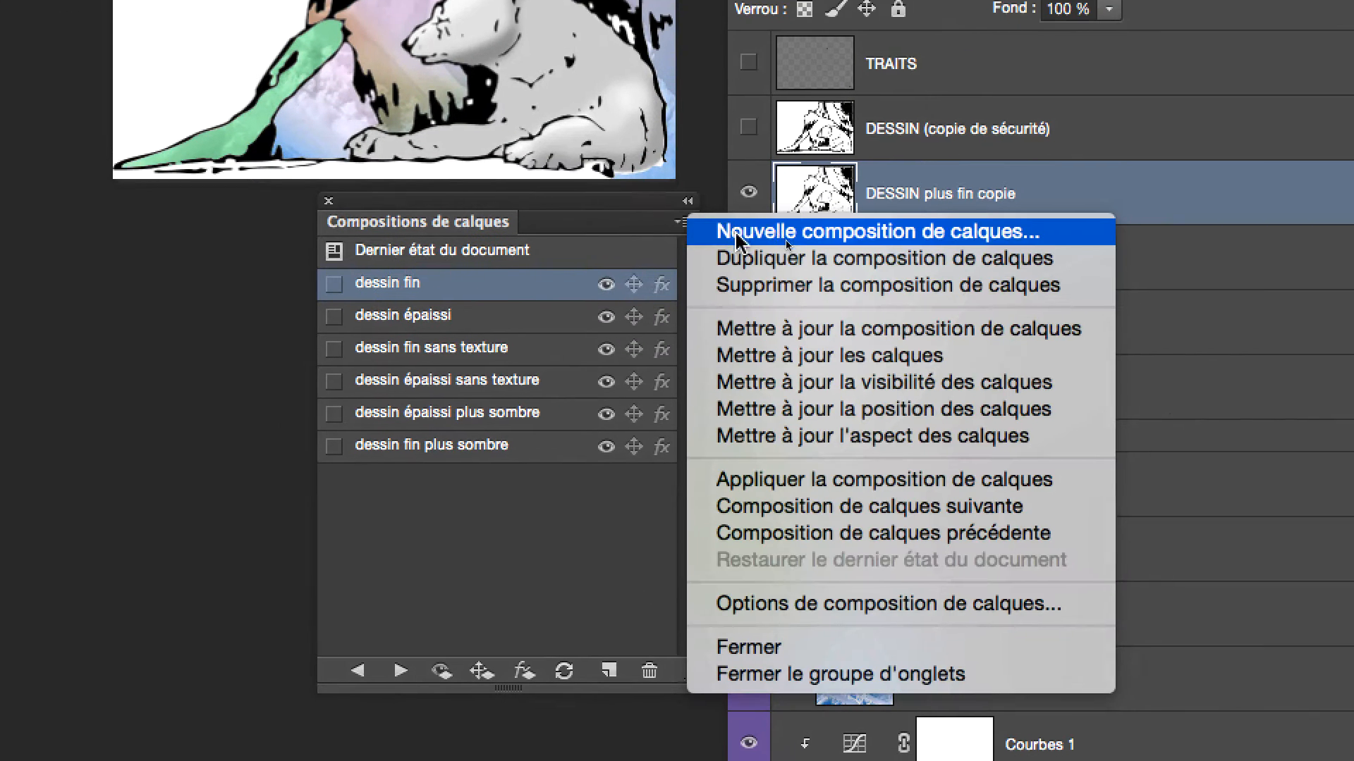
pyautogui.click(738, 275)
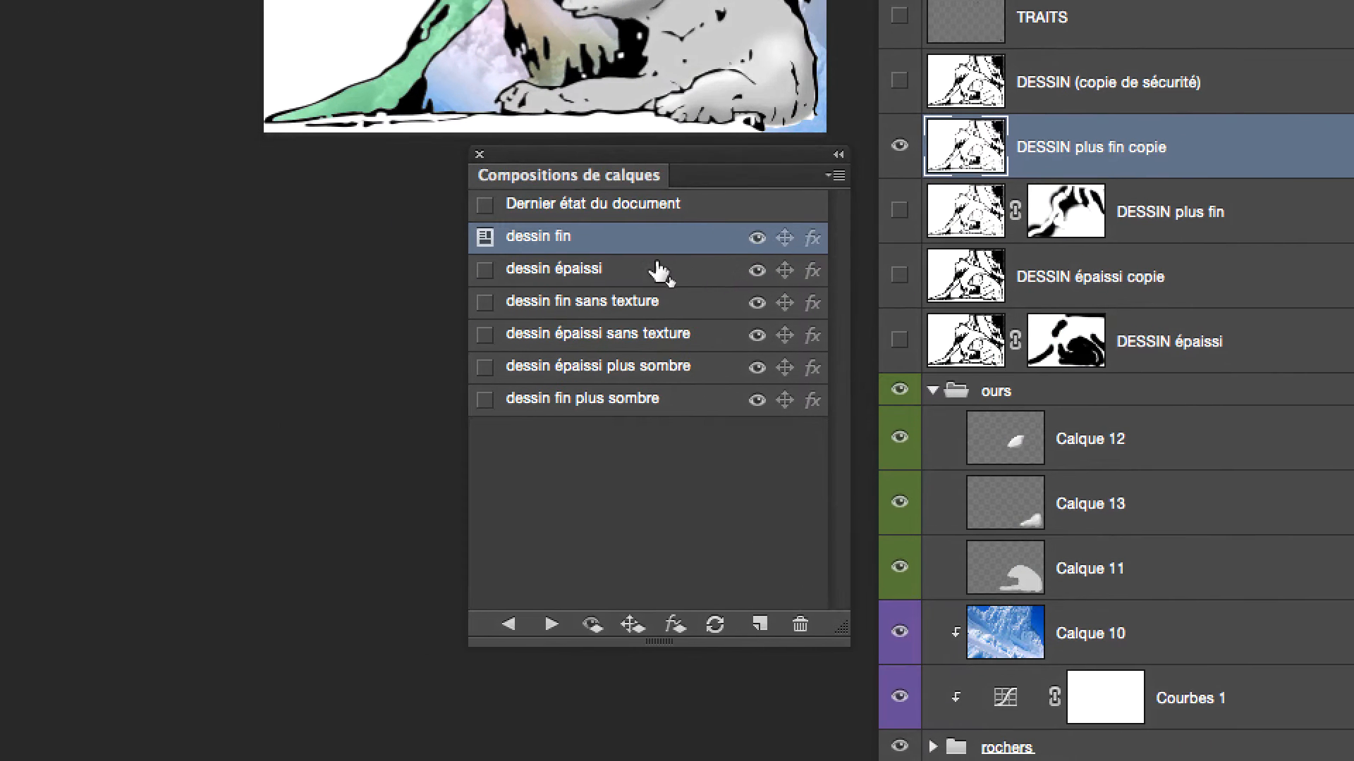
# Apply the dessin épaissi comp, show the three bear layers, and display DESSIN épaissi copie instead of DESSIN épaissi
pyautogui.click(591, 268)
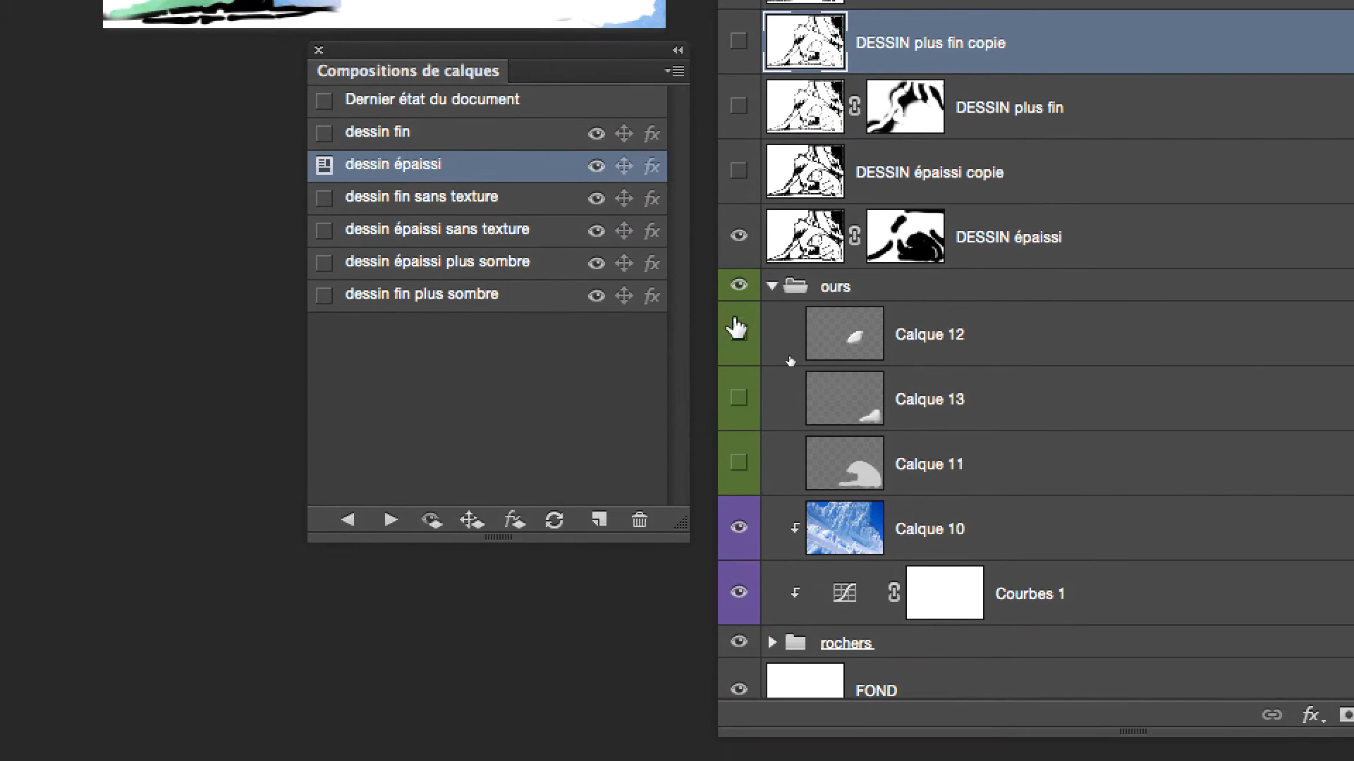
pyautogui.moveTo(736, 328); pyautogui.dragTo(738, 463)
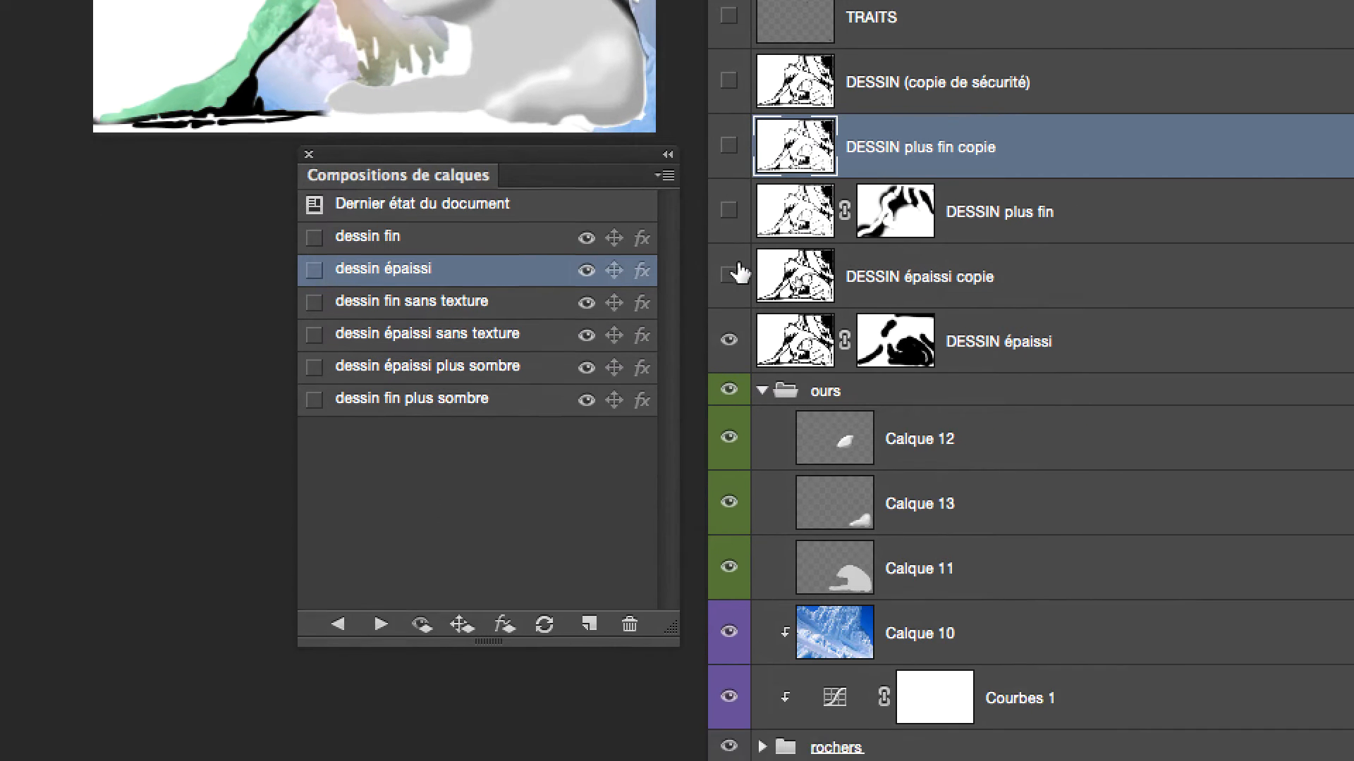
pyautogui.click(729, 346)
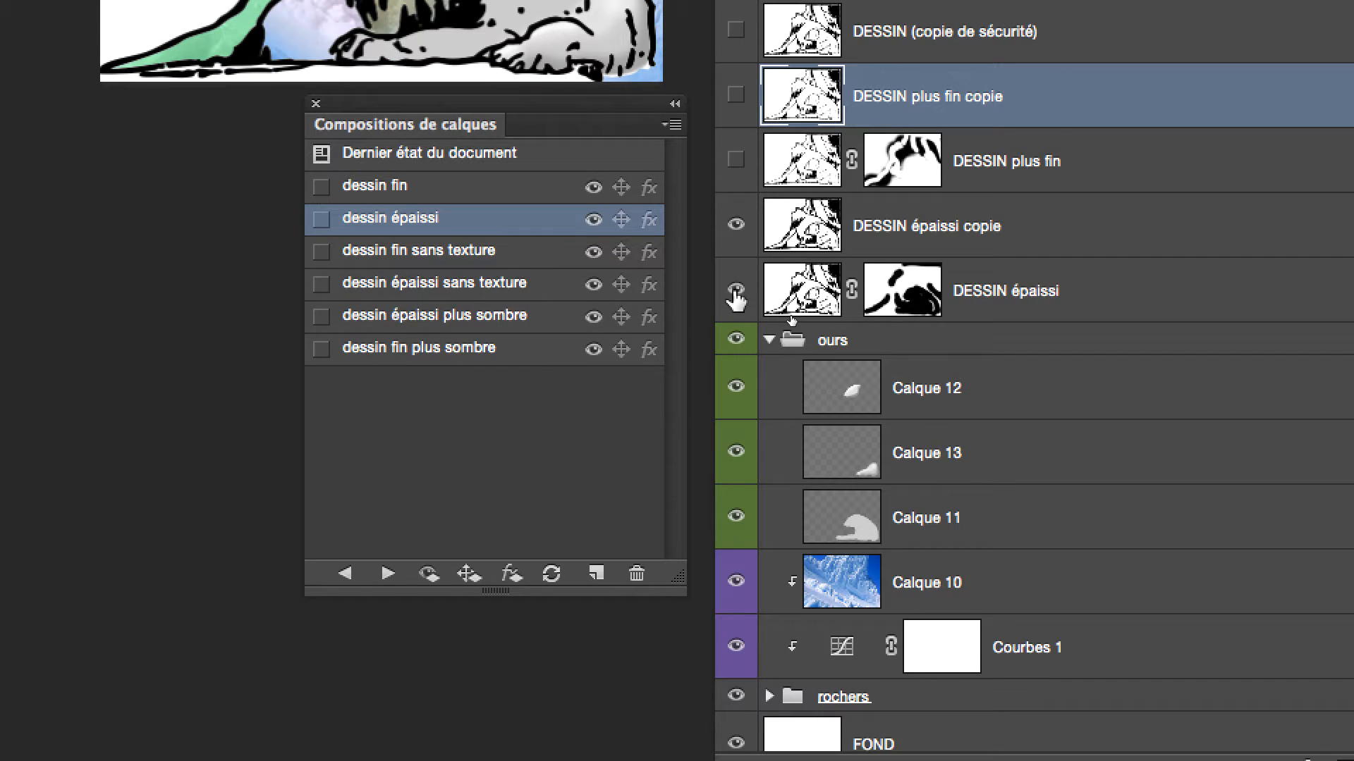
pyautogui.click(731, 337)
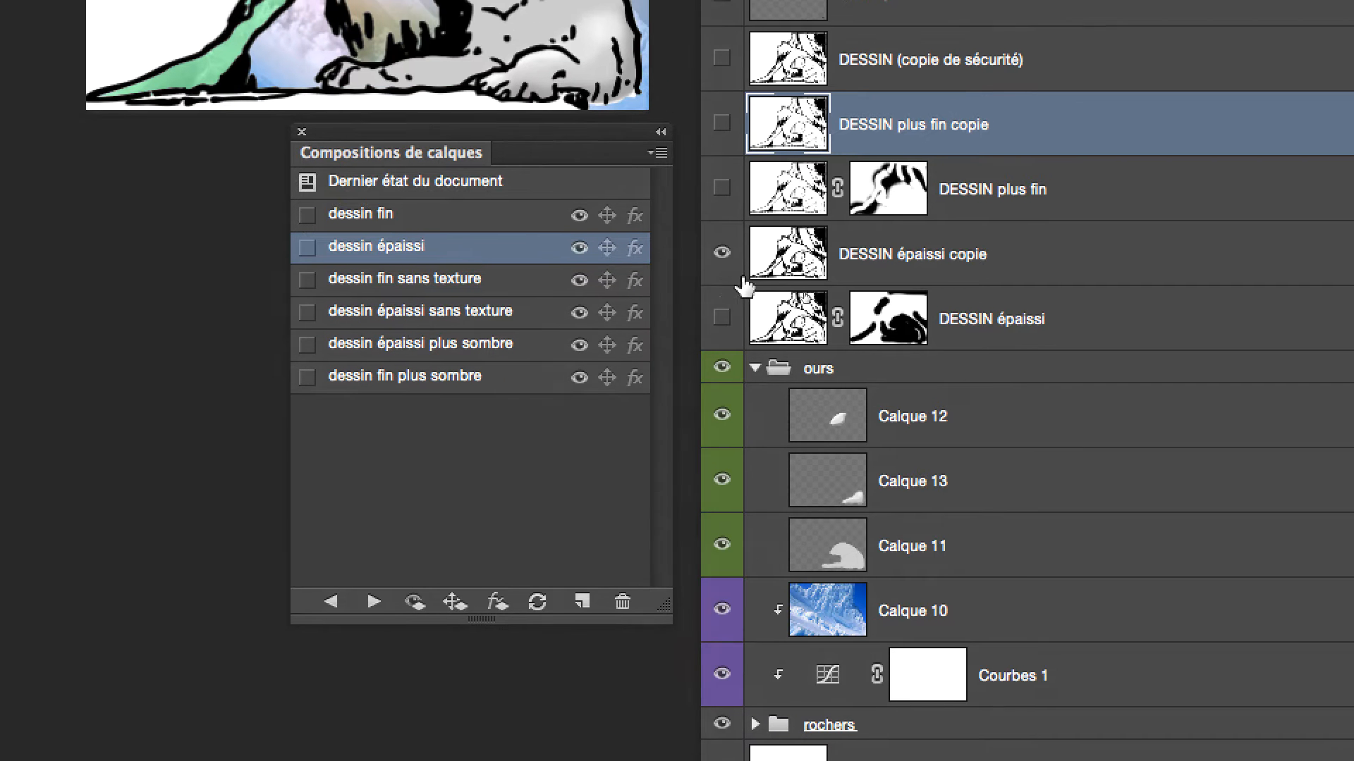
# Select the DESSIN épaissi copie layer and update the dessin épaissi layer comp with the current layer state
pyautogui.click(799, 273)
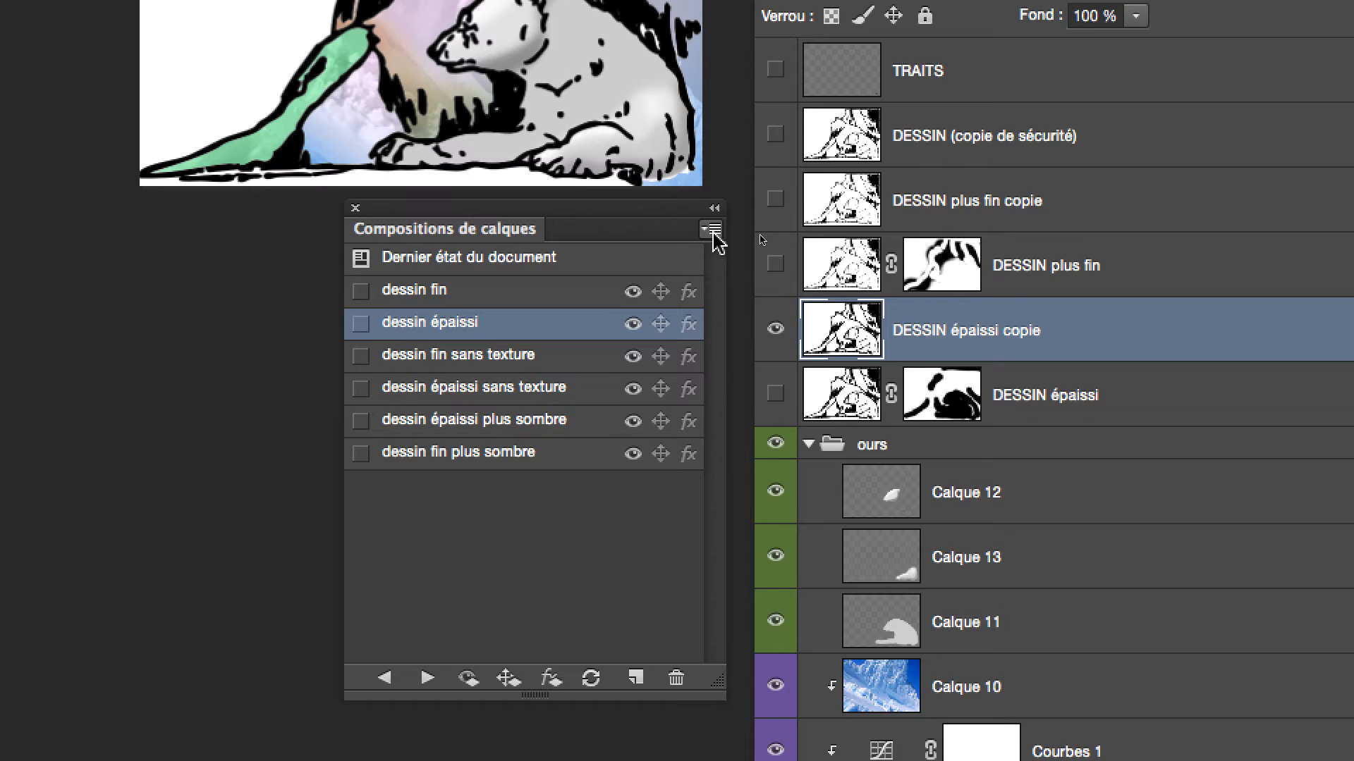
pyautogui.click(763, 447)
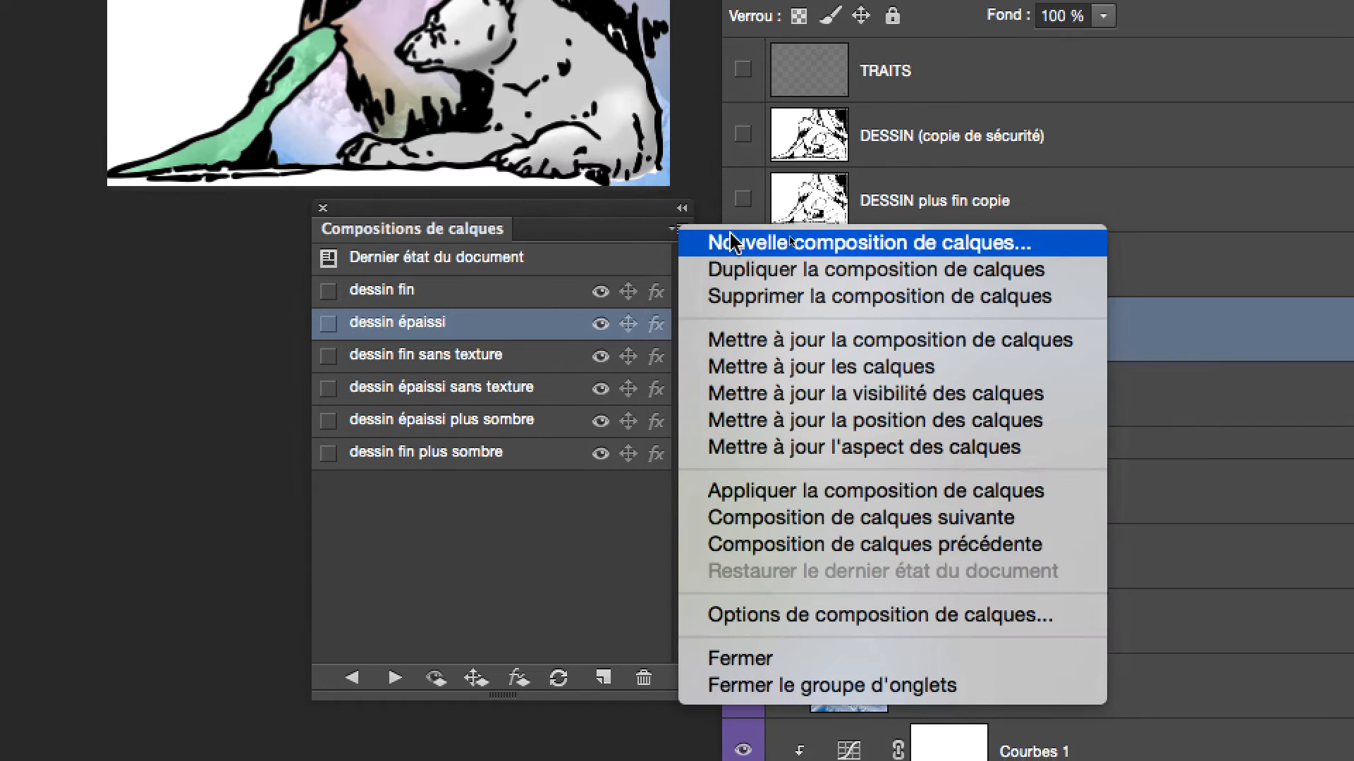
pyautogui.click(670, 280)
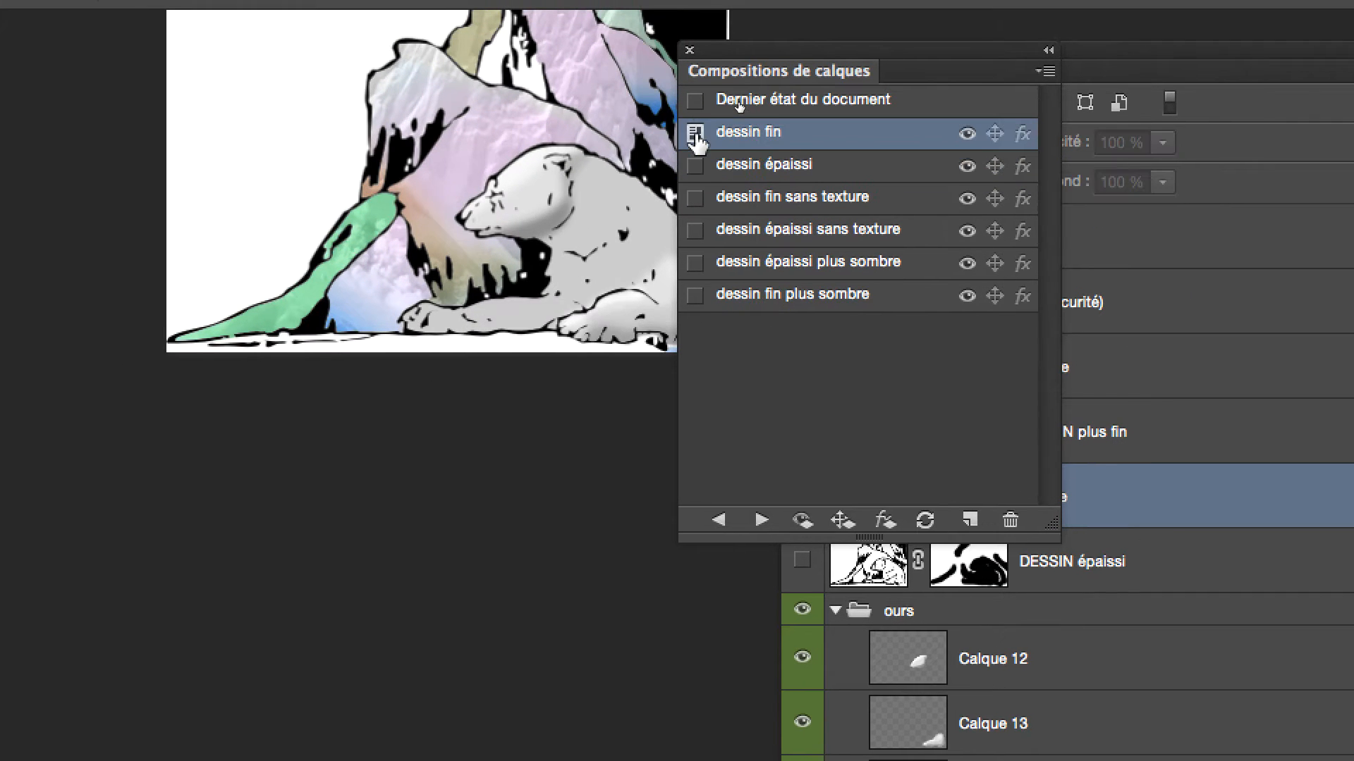
# Apply the dessin fin sans texture comp and display DESSIN plus fin copie instead of DESSIN plus fin
pyautogui.click(697, 164)
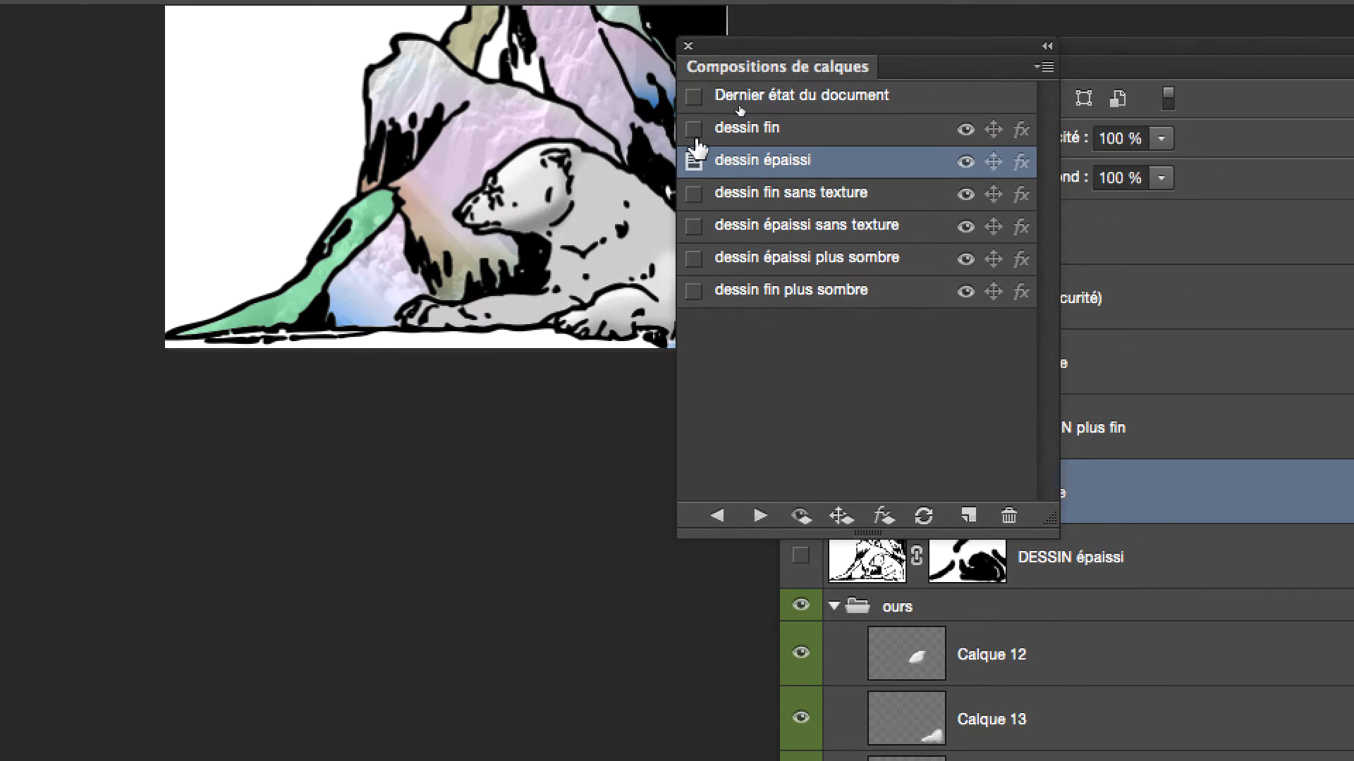
pyautogui.click(695, 136)
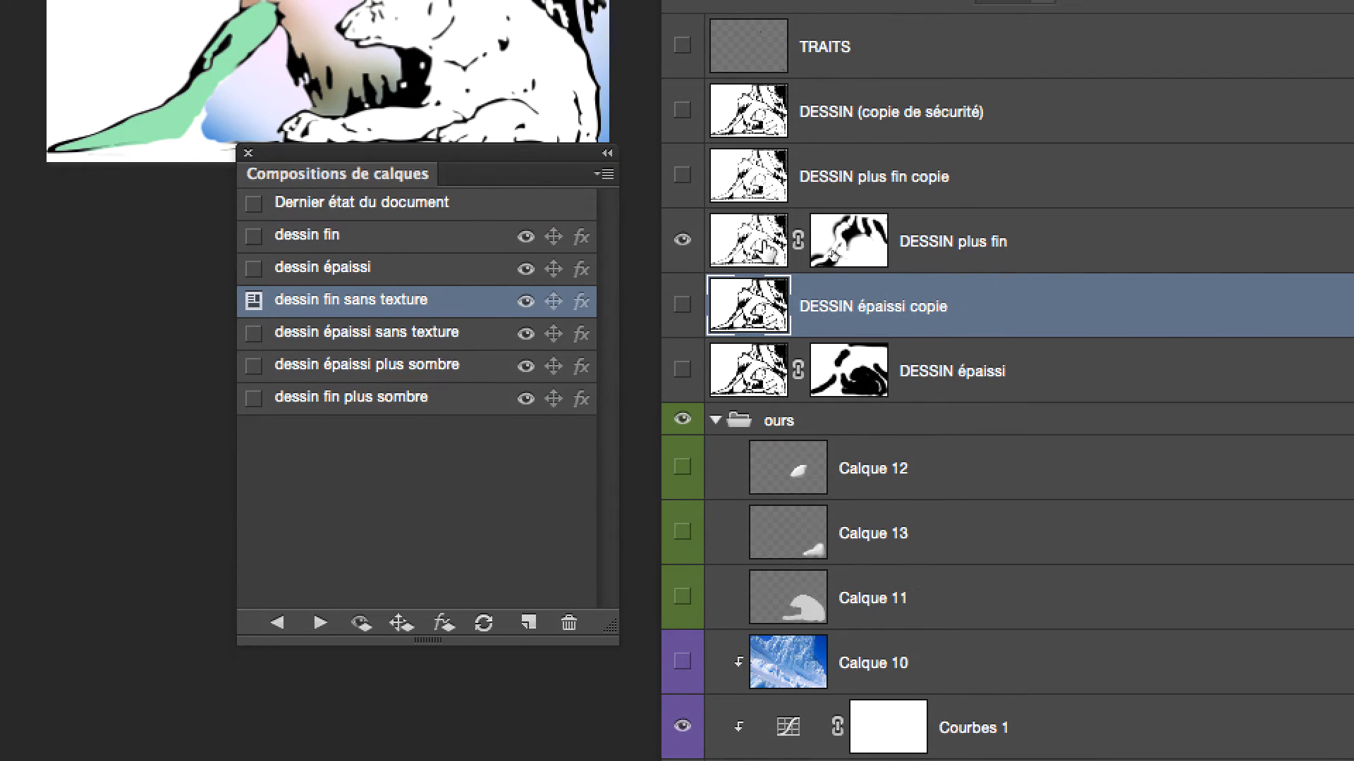
pyautogui.click(732, 234)
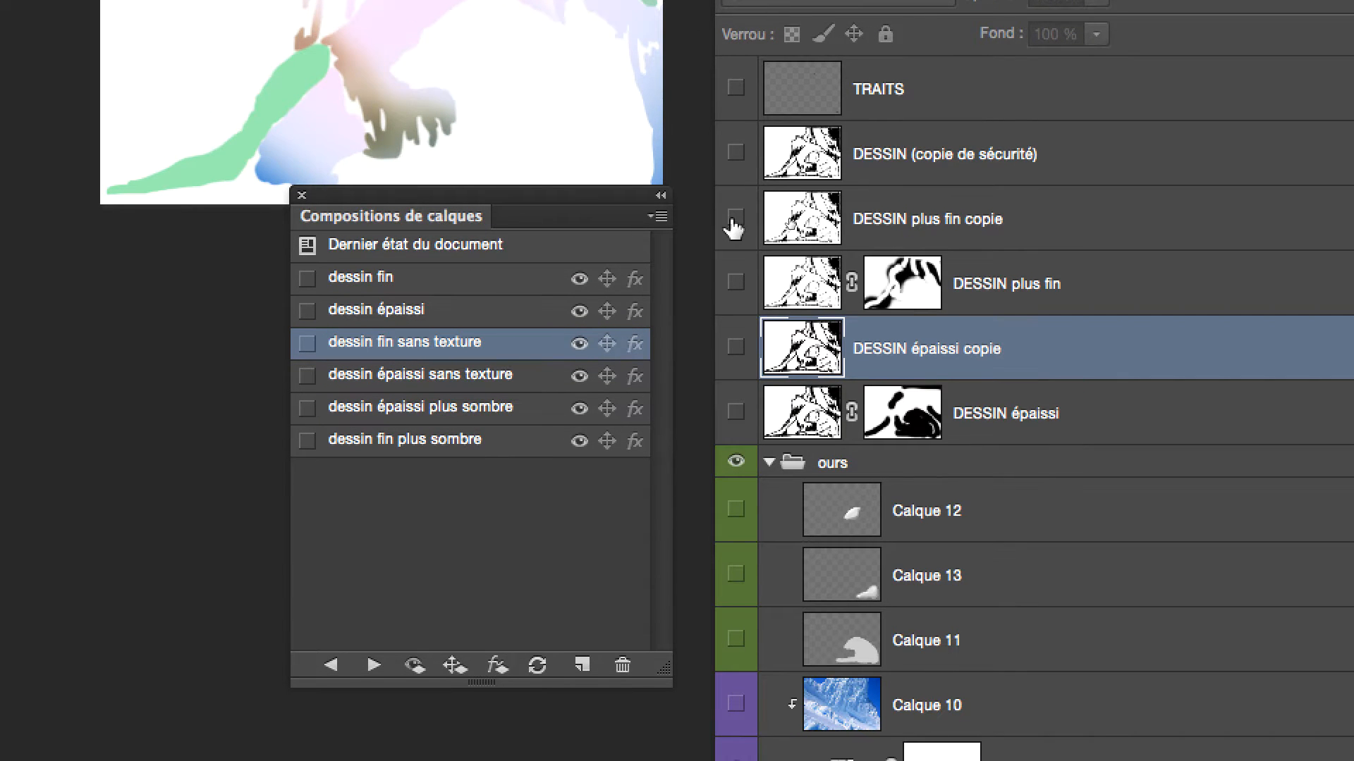
pyautogui.click(734, 220)
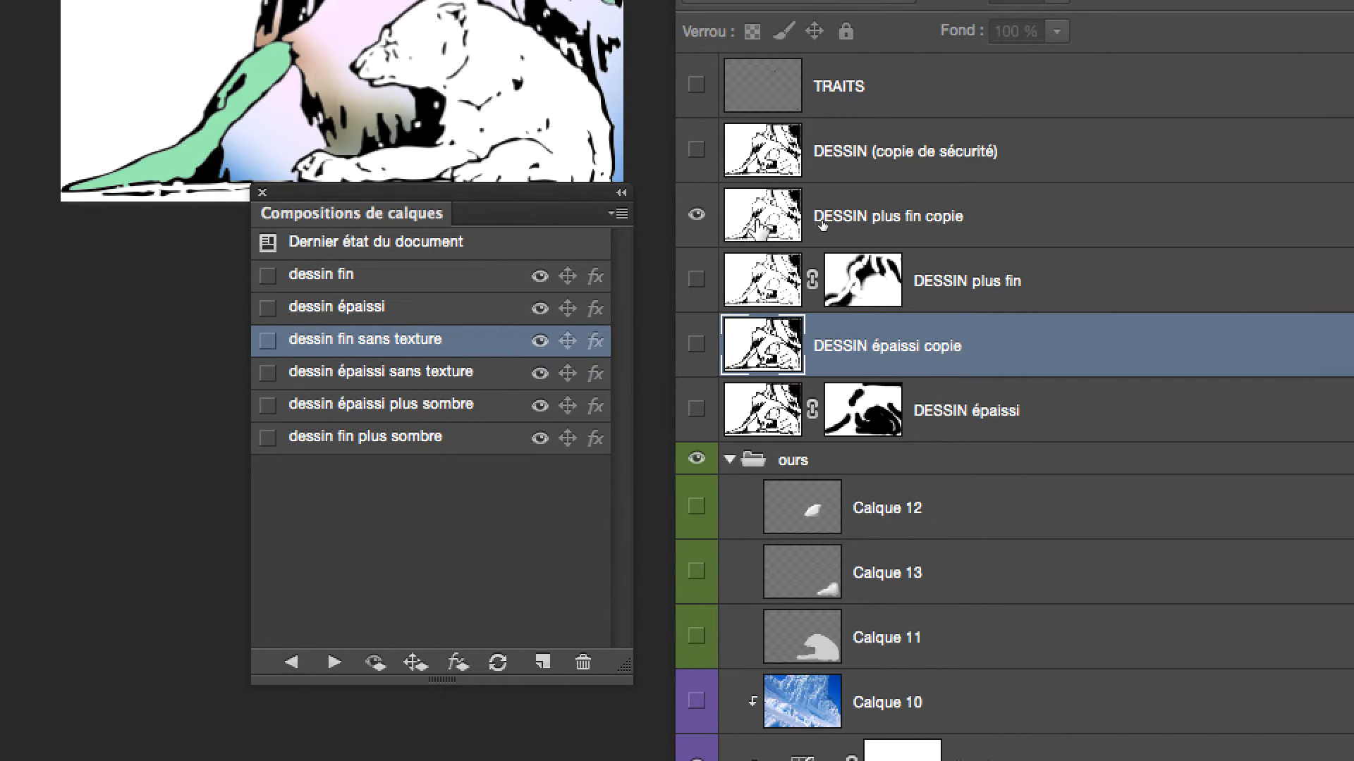
# With DESSIN plus fin copie selected, show Calque 12, Calque 13 and Calque 11, and update the dessin fin sans texture comp
pyautogui.click(860, 225)
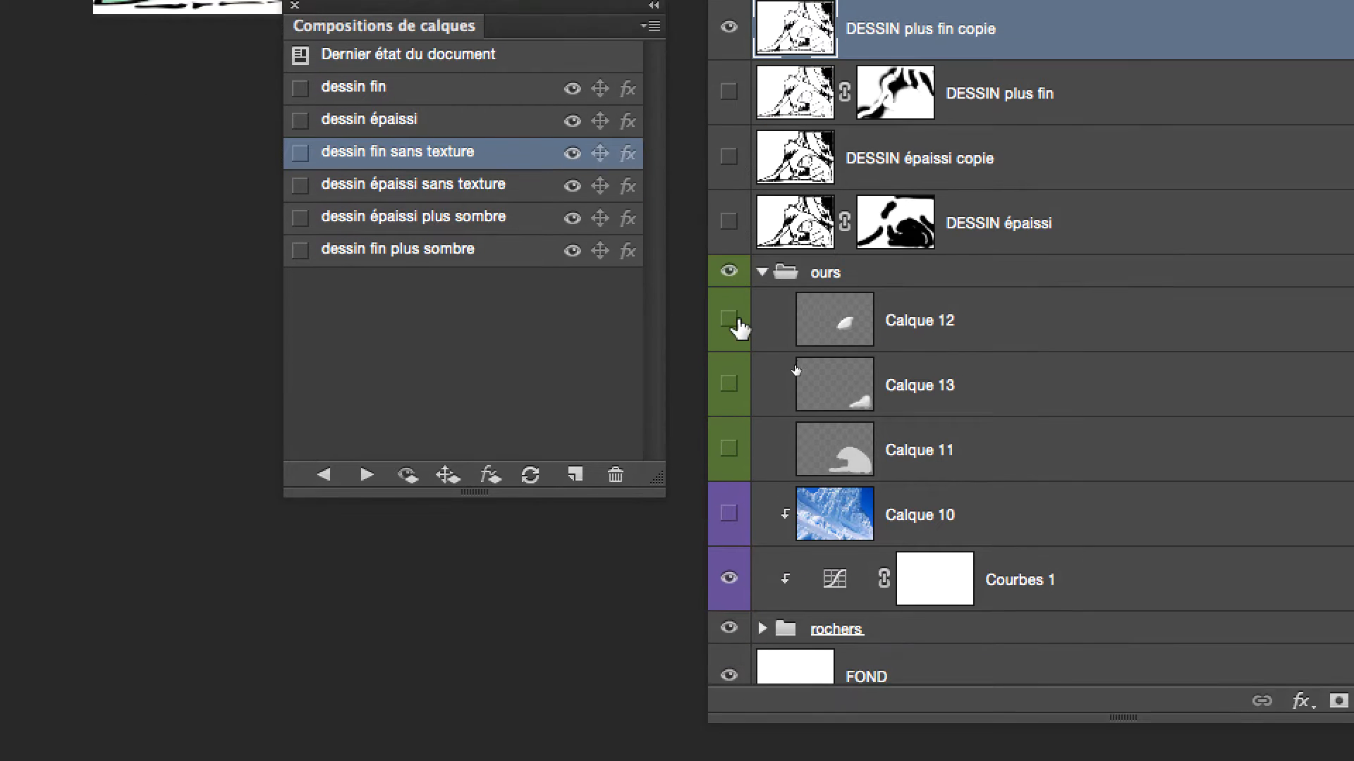
pyautogui.moveTo(730, 433); pyautogui.dragTo(730, 563)
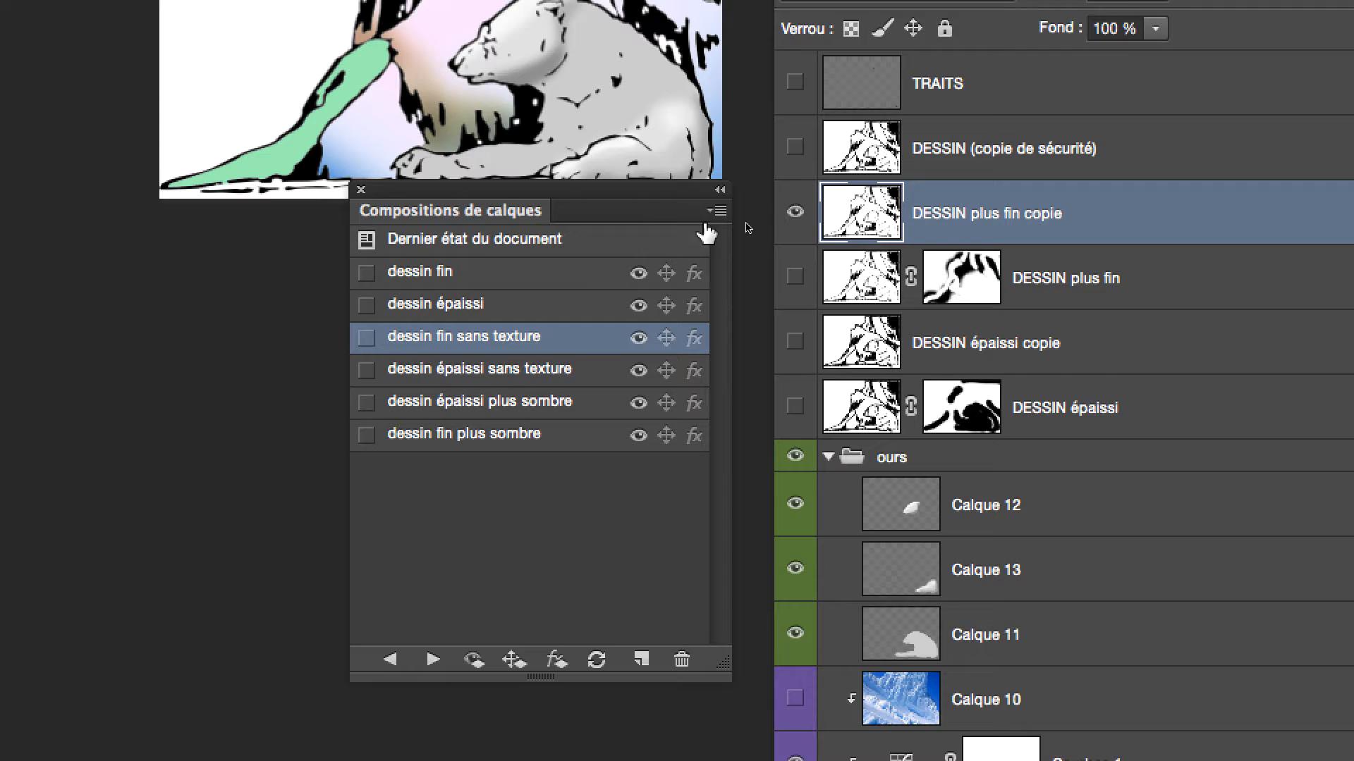
pyautogui.click(765, 163)
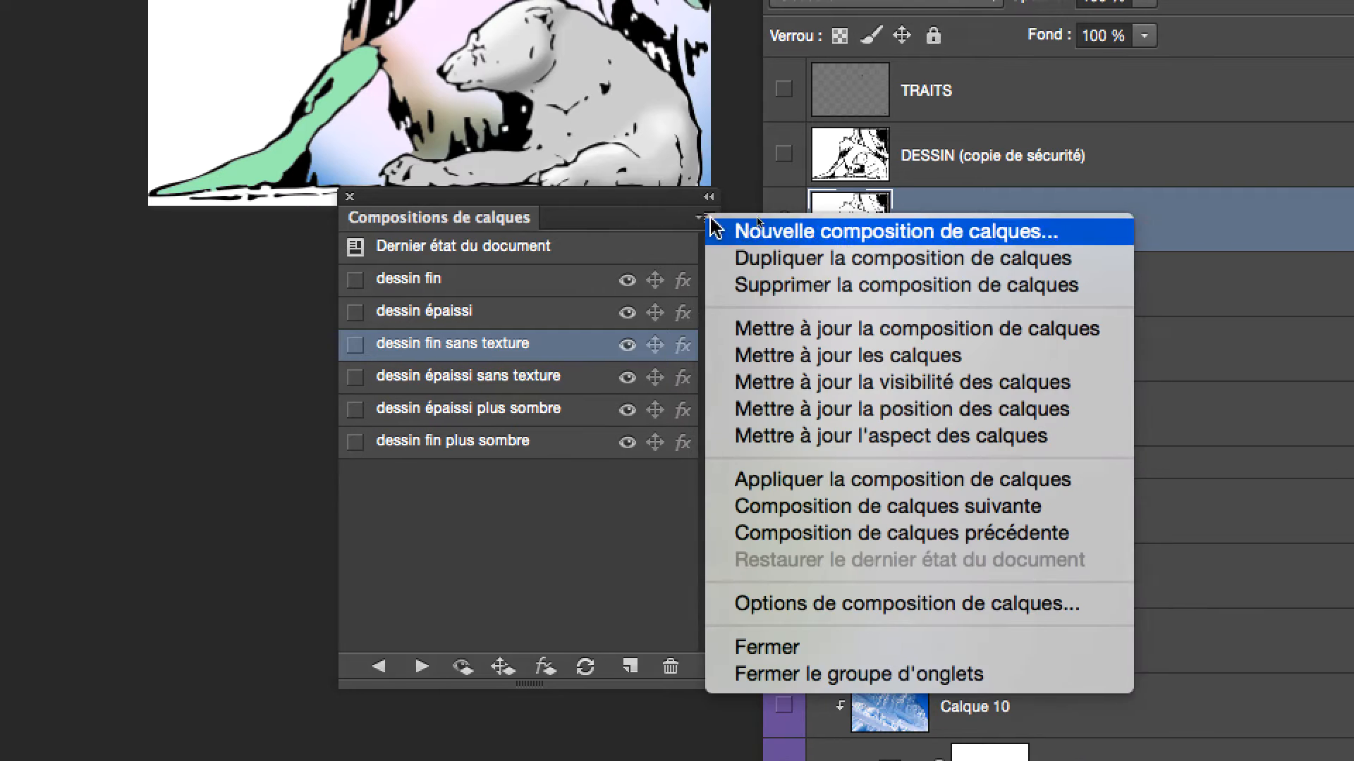
pyautogui.click(741, 260)
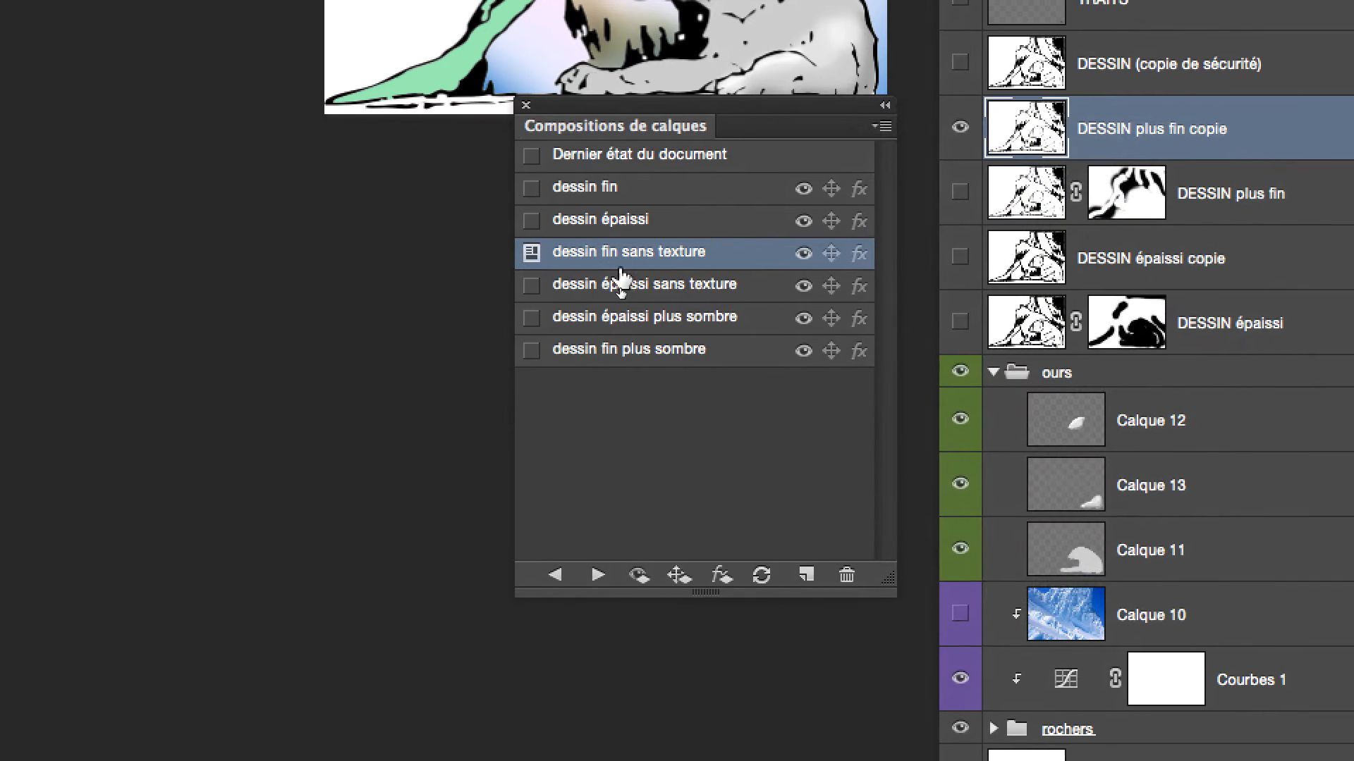
# Apply the dessin épaissi sans texture comp and display DESSIN épaissi copie instead of DESSIN épaissi
pyautogui.click(346, 313)
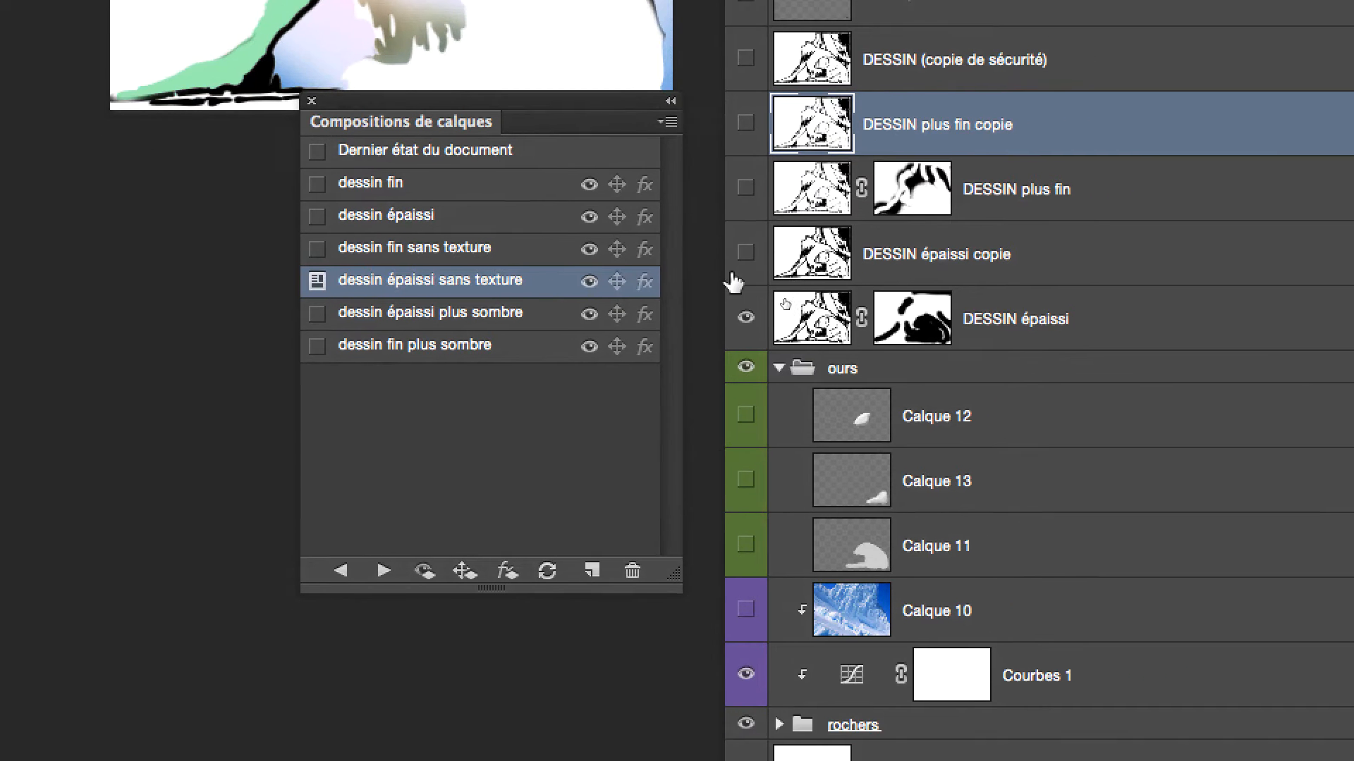
pyautogui.click(753, 371)
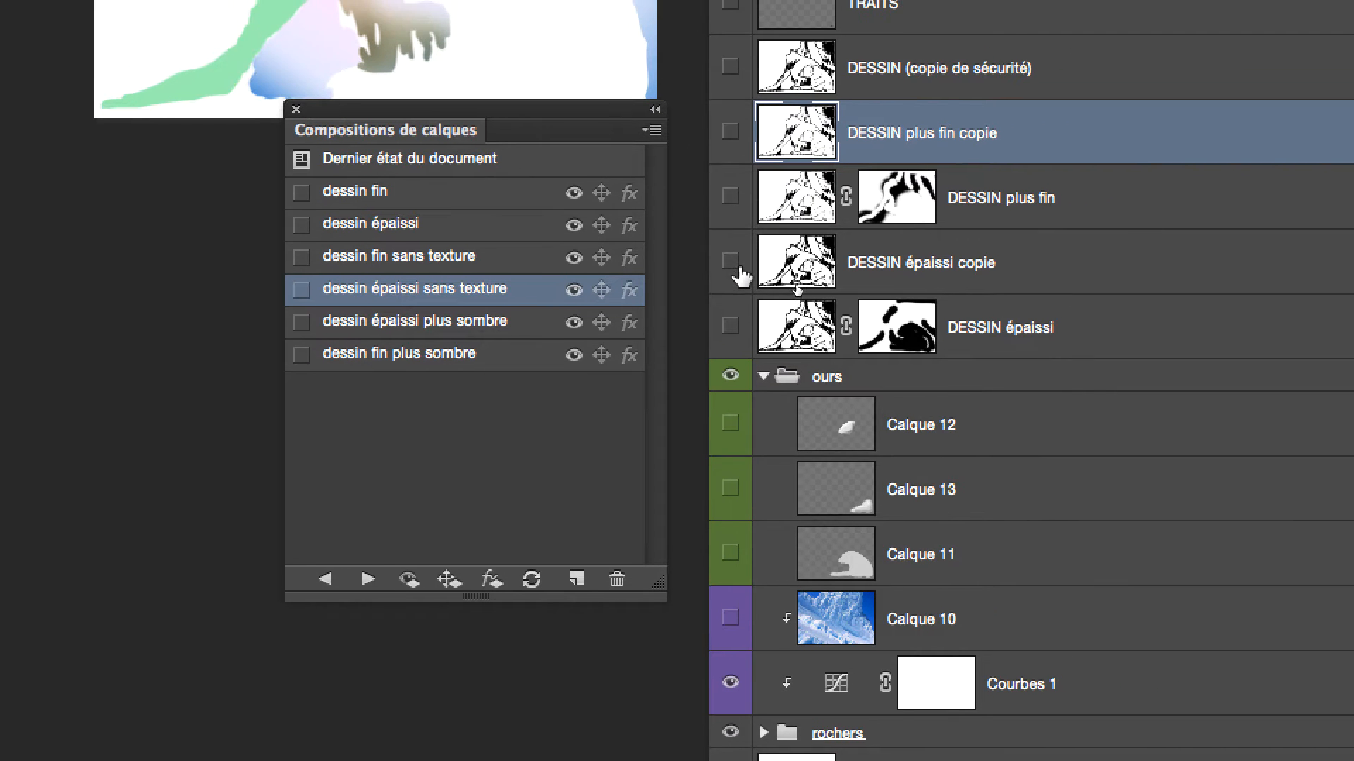
pyautogui.click(733, 265)
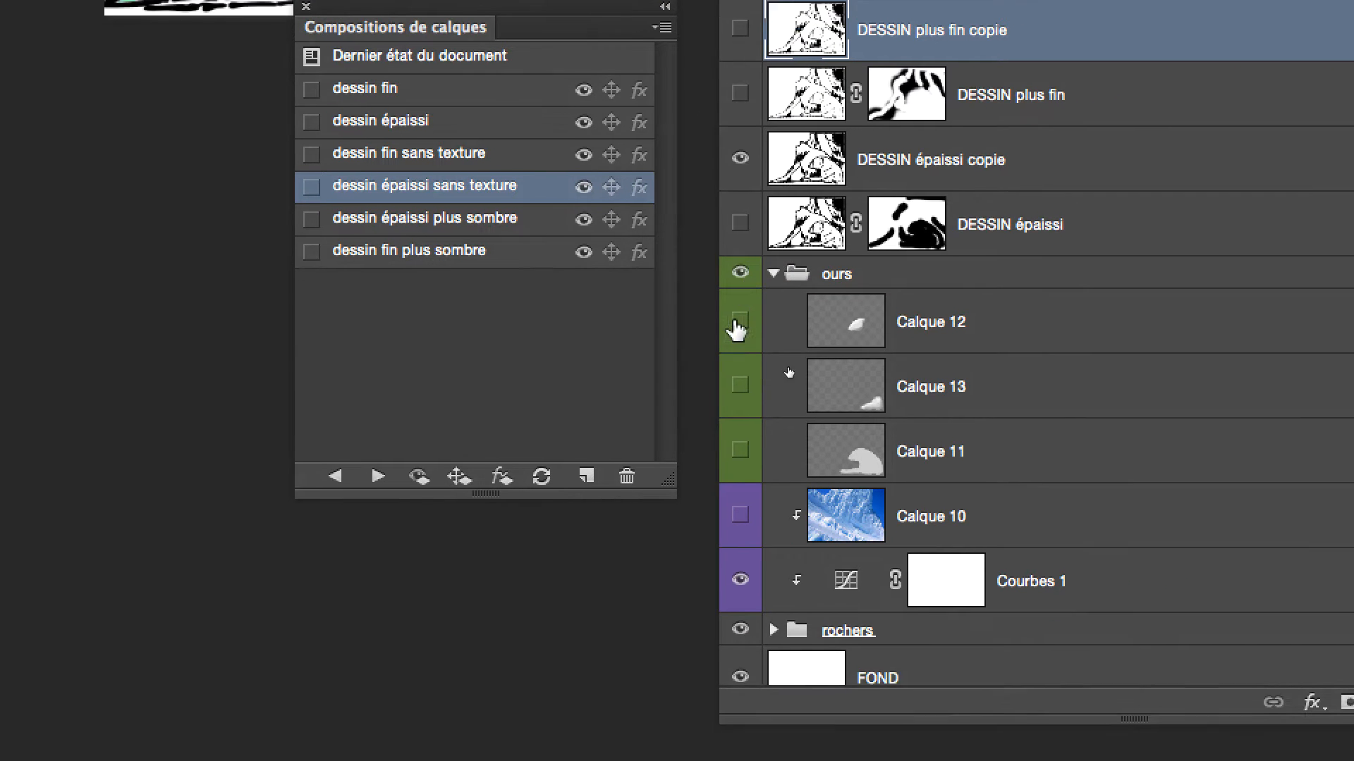
# Show the three bear layers in the ours group and update the dessin épaissi sans texture comp with the current layer state
pyautogui.moveTo(736, 429); pyautogui.dragTo(736, 555)
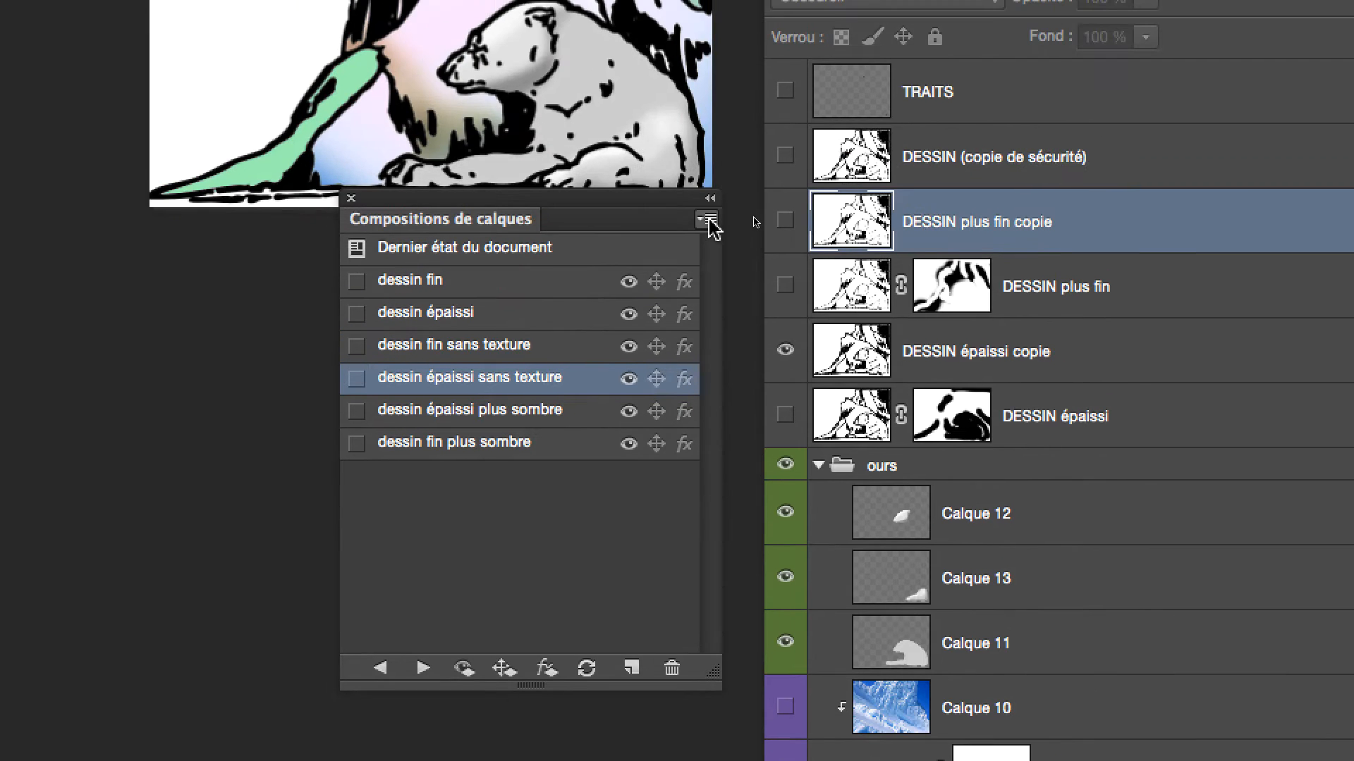
pyautogui.click(705, 219)
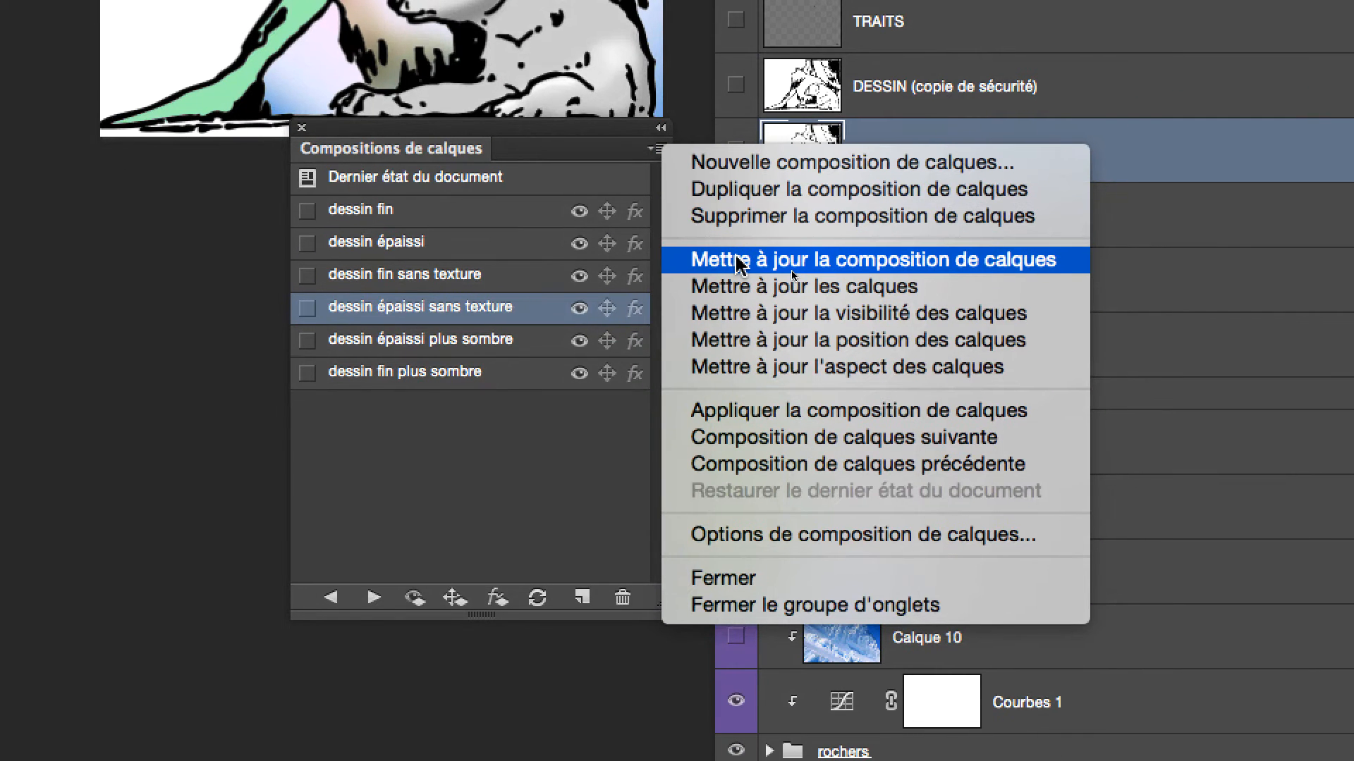
pyautogui.click(736, 261)
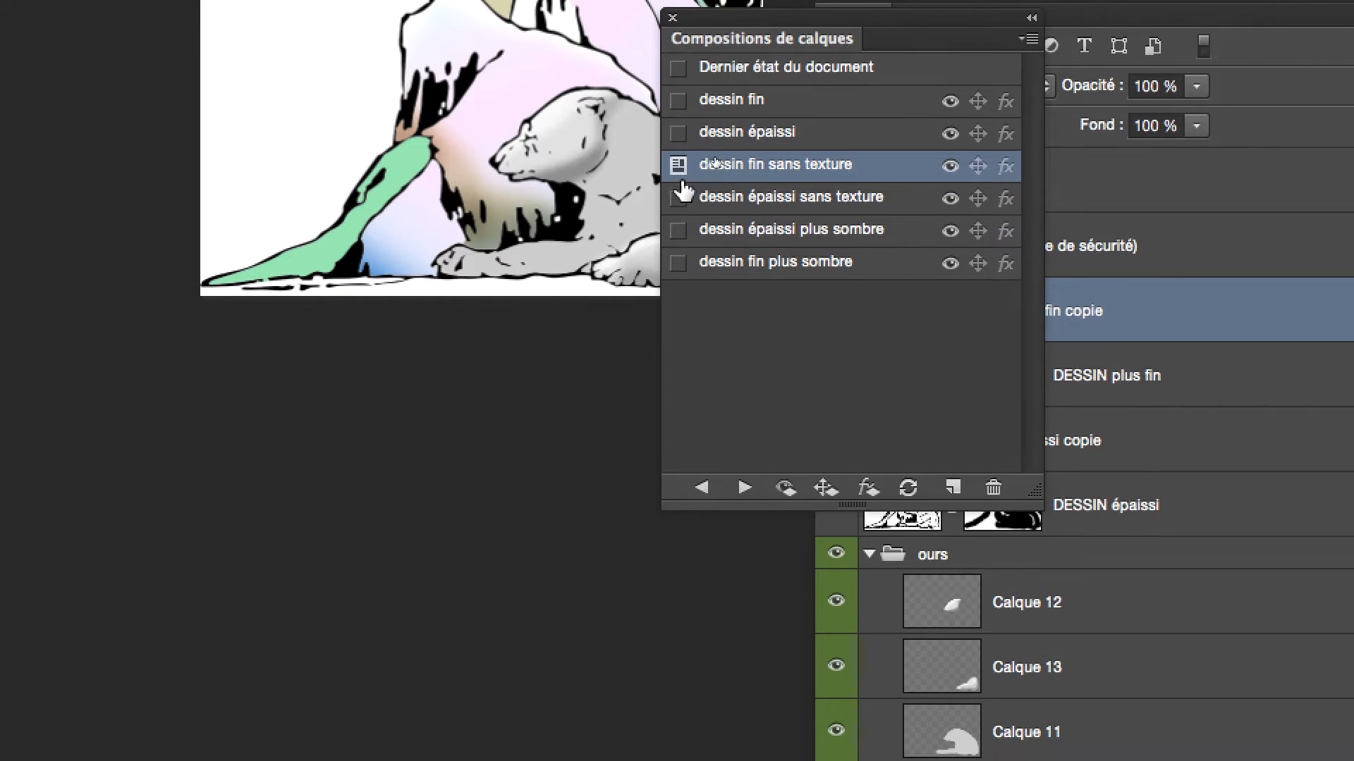
# Compare the thin and thick drawing comps, with and without texture, ending on dessin épaissi sans texture
pyautogui.click(678, 211)
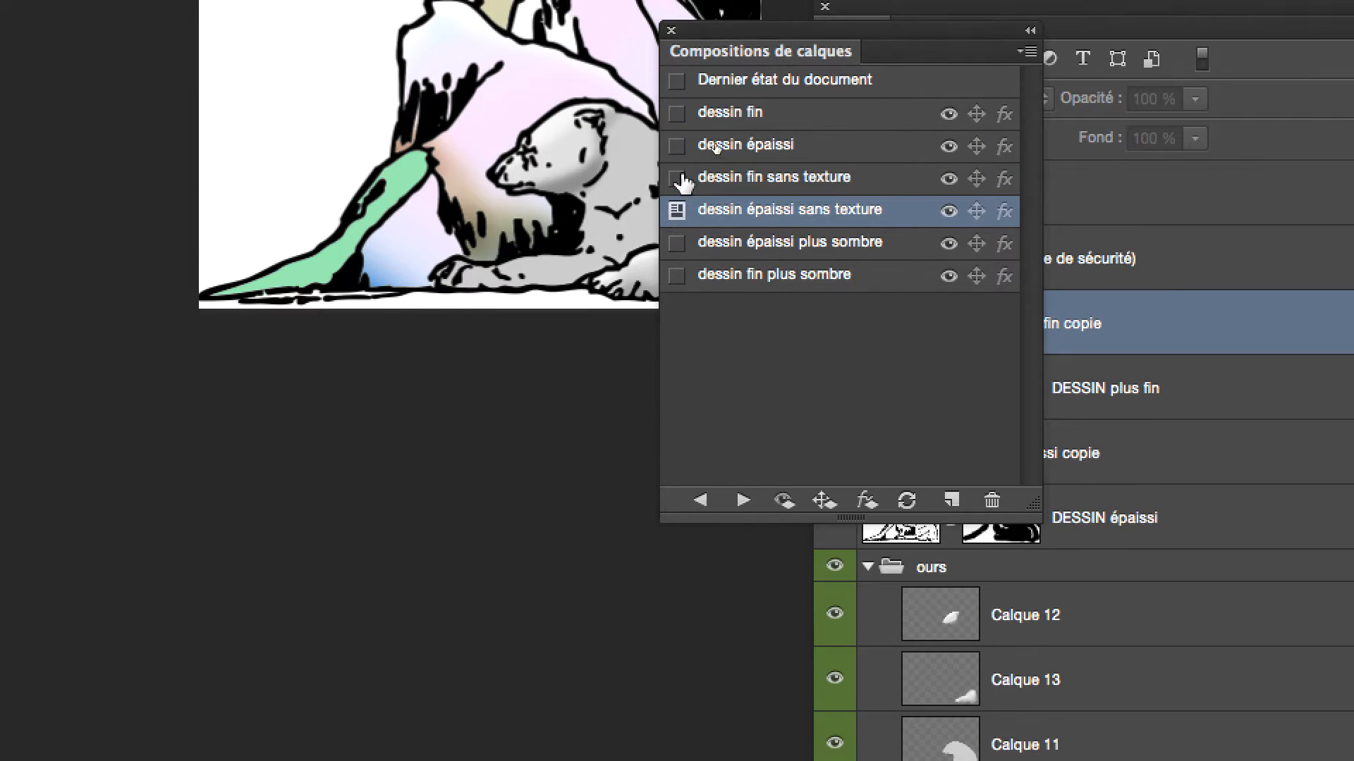
pyautogui.click(679, 156)
pyautogui.click(679, 124)
pyautogui.click(678, 92)
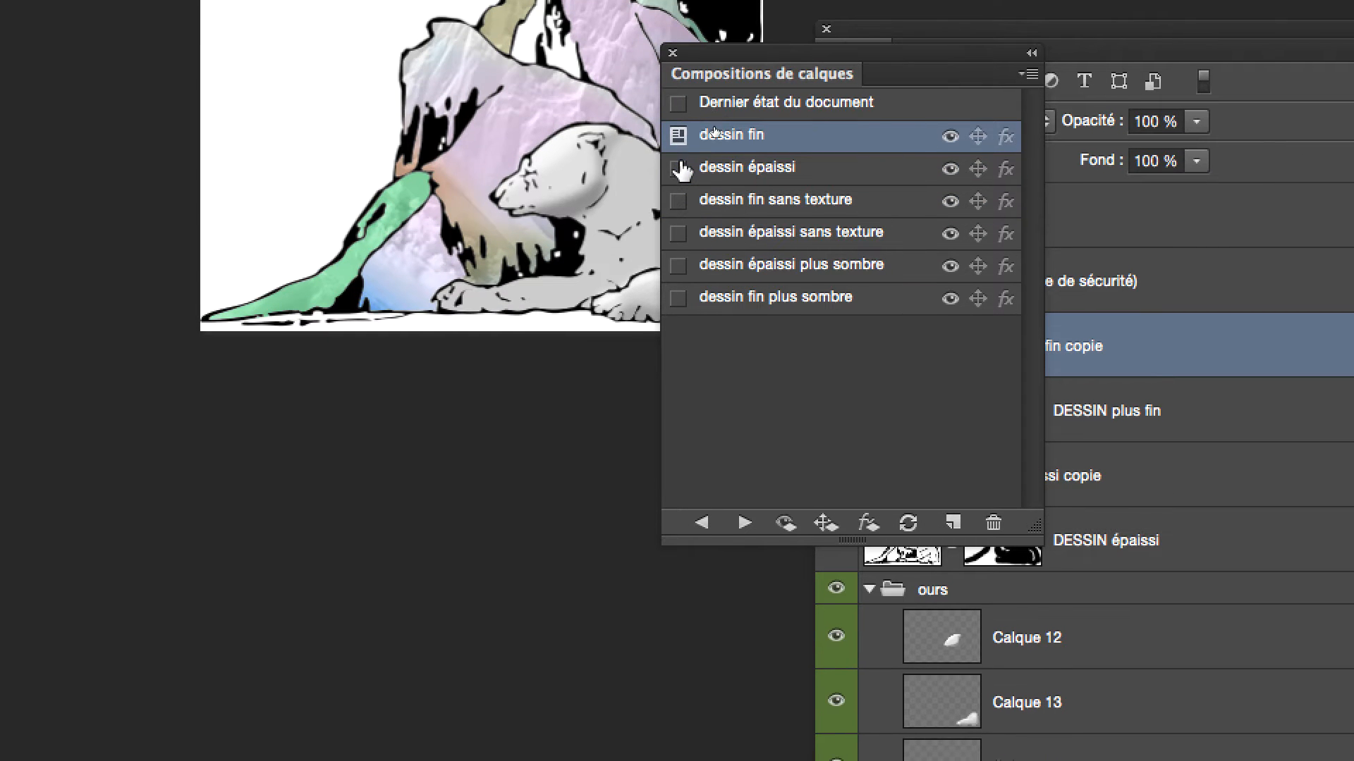
pyautogui.click(679, 174)
pyautogui.click(679, 206)
pyautogui.click(678, 239)
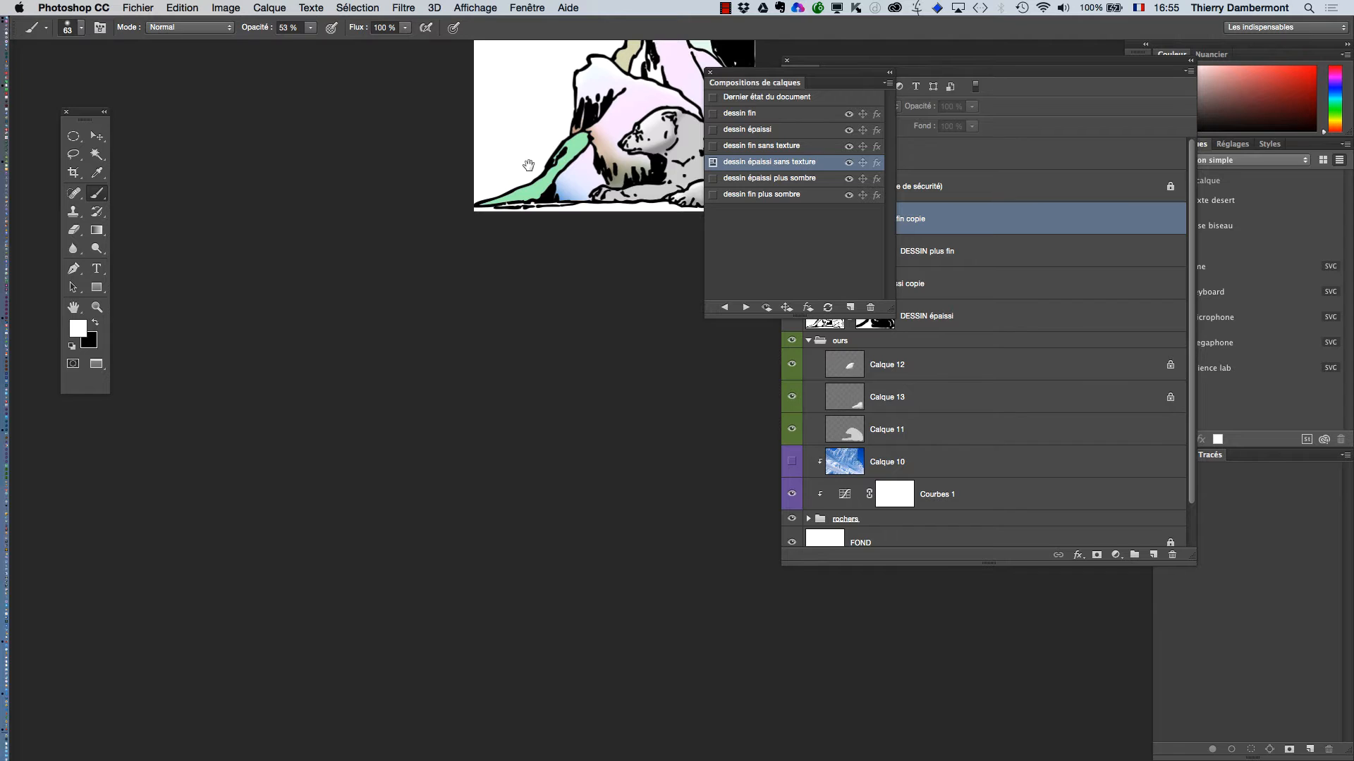
# Place the layer comps list beneath the illustration and select the four comps from dessin fin to dessin épaissi sans texture
pyautogui.moveTo(528, 164); pyautogui.dragTo(388, 241)
pyautogui.moveTo(732, 72); pyautogui.dragTo(593, 312)
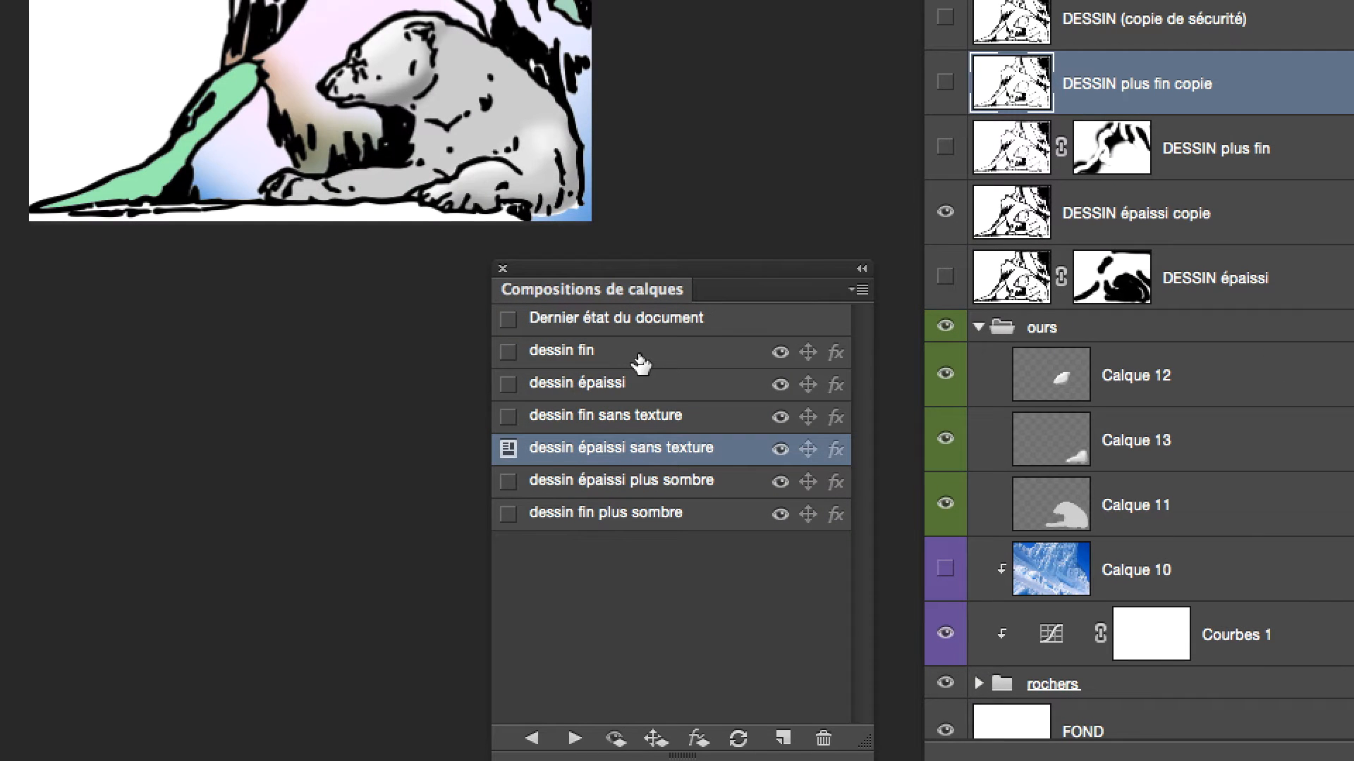
pyautogui.keyDown('shift'); pyautogui.click(640, 363); pyautogui.keyUp('shift')
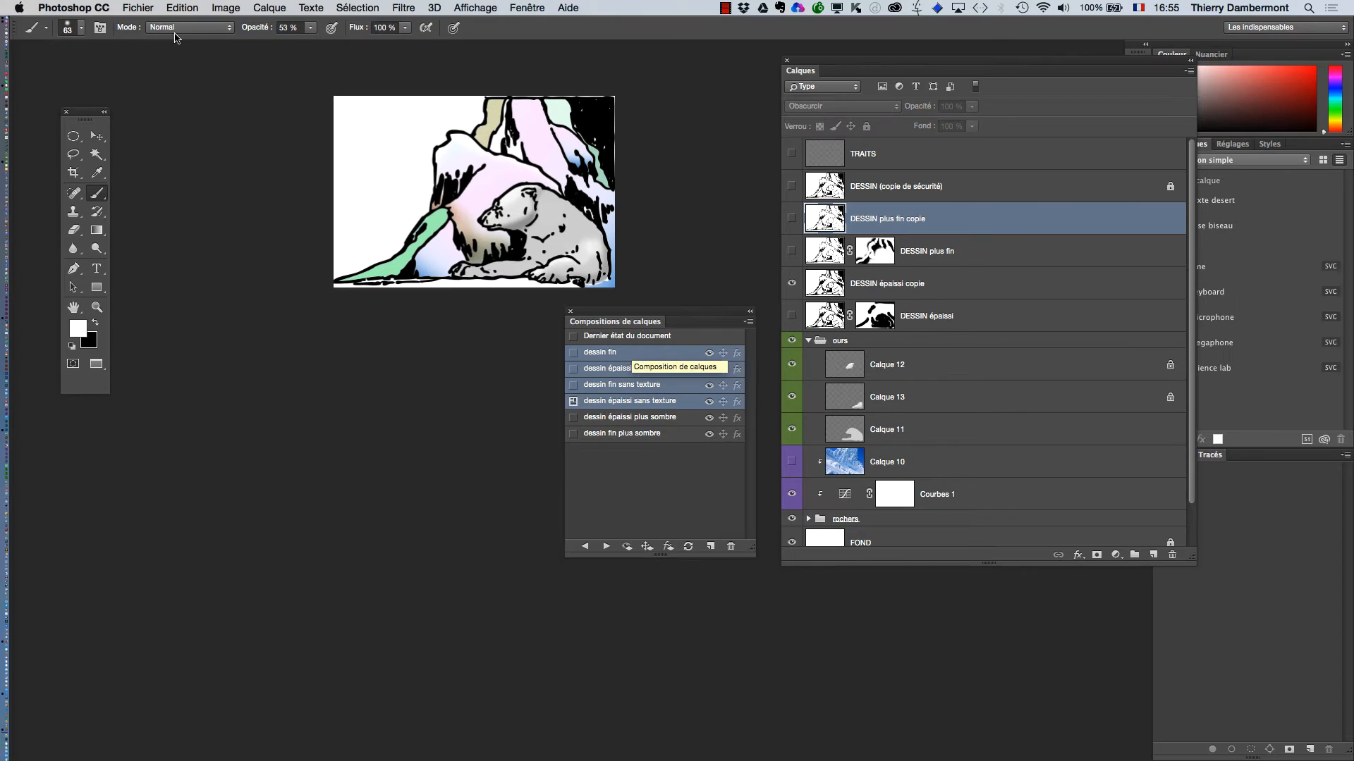
# Export all layer comps to a PDF slideshow that advances every 5 seconds and loops after the last page
pyautogui.click(137, 8)
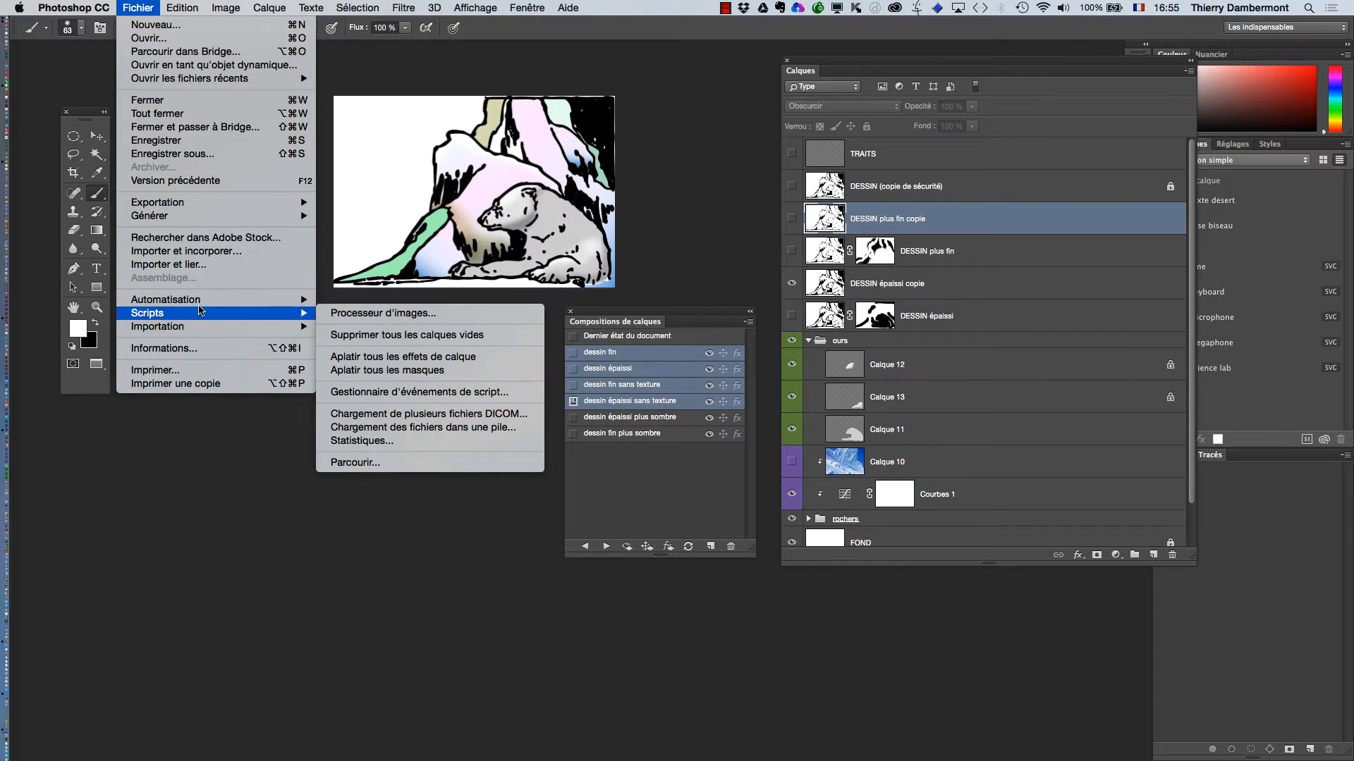
pyautogui.moveTo(201, 302)
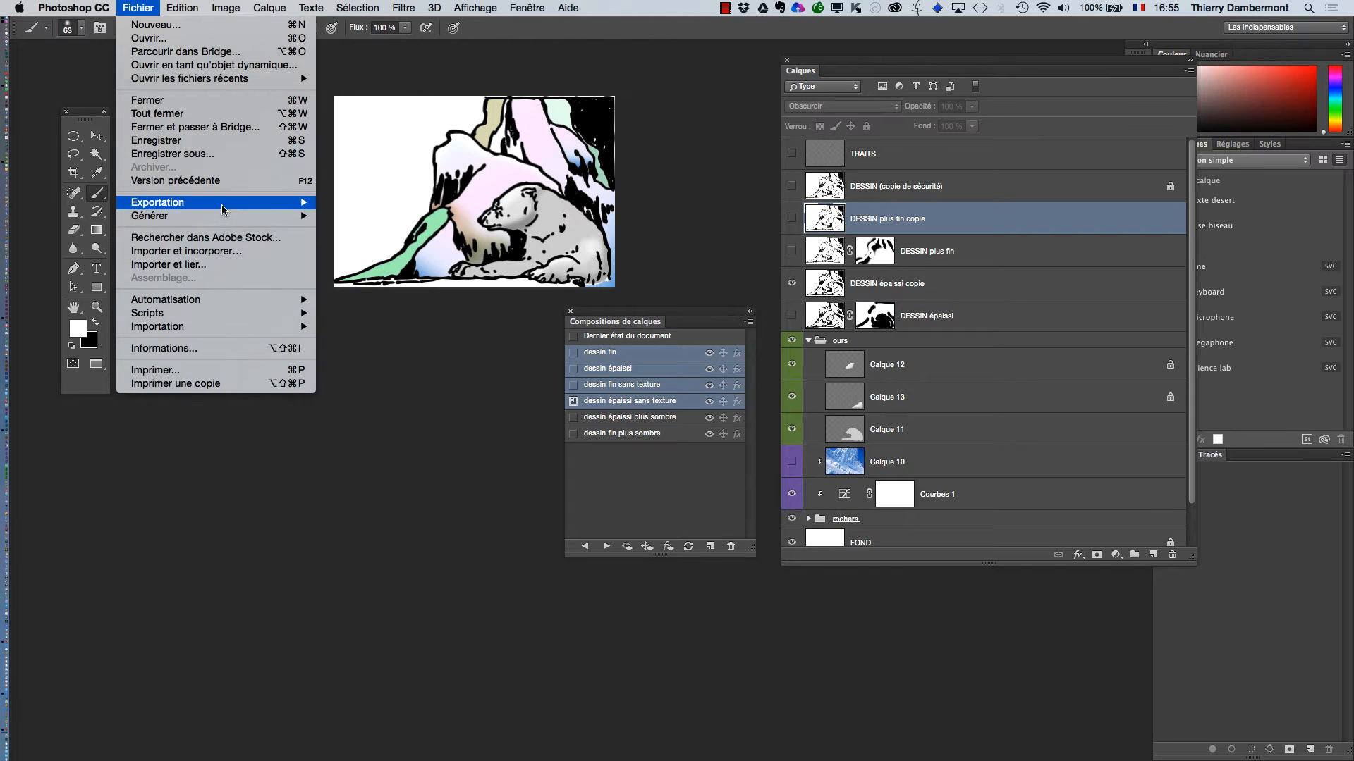
pyautogui.moveTo(223, 207)
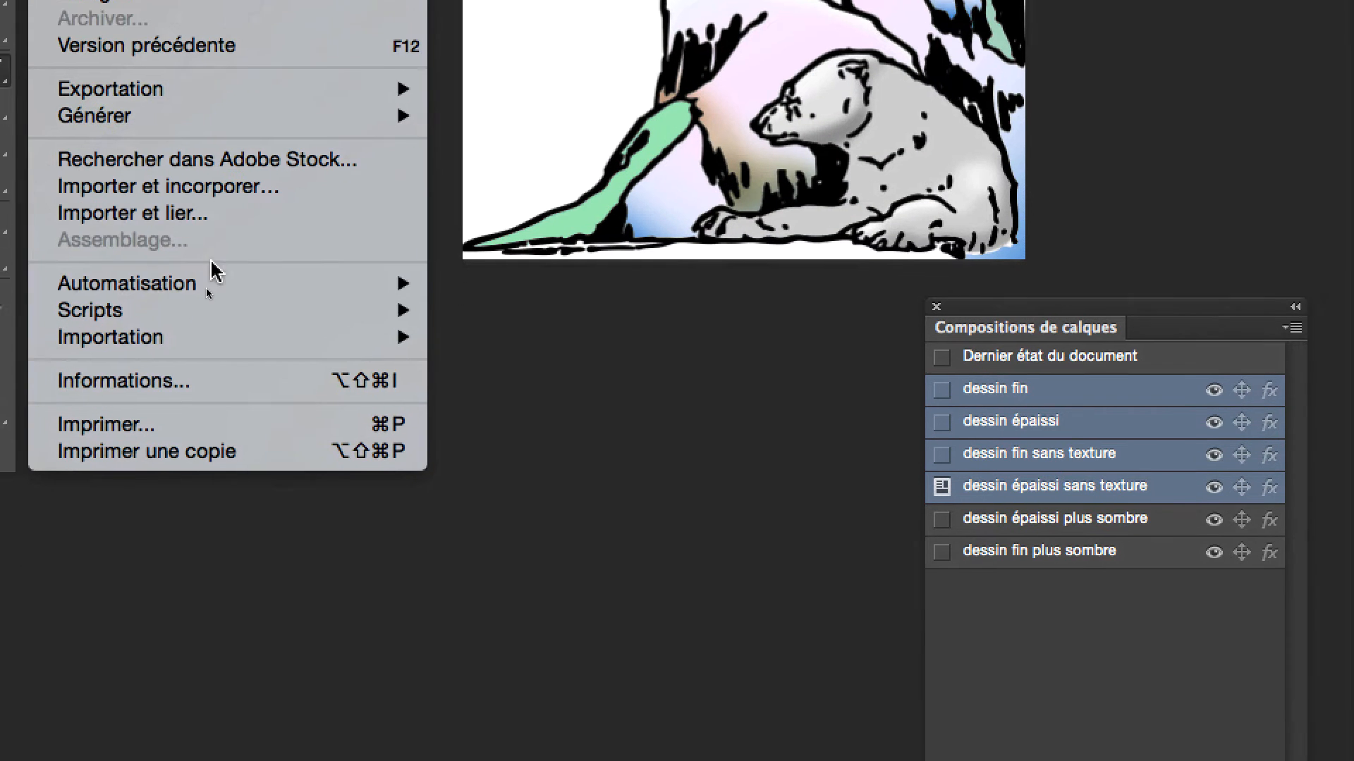
pyautogui.moveTo(222, 398)
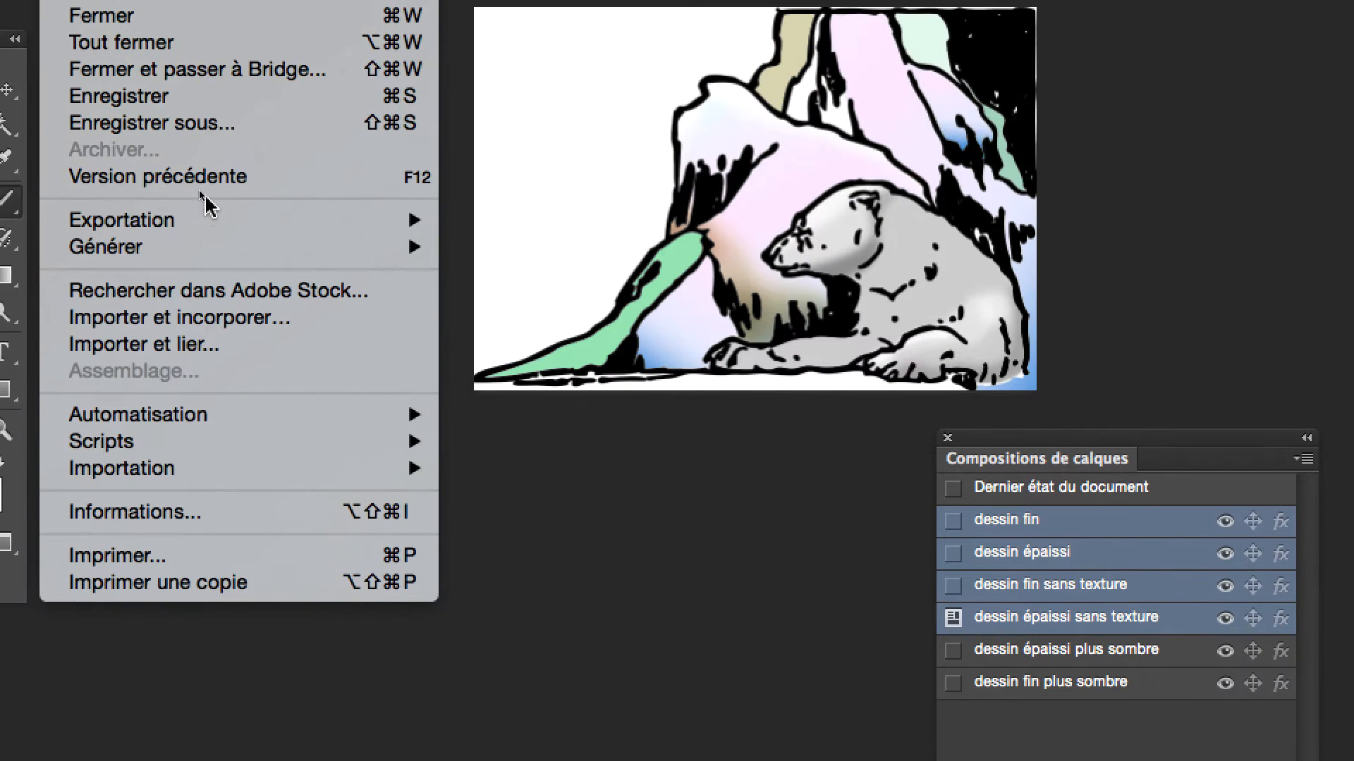
pyautogui.moveTo(208, 210)
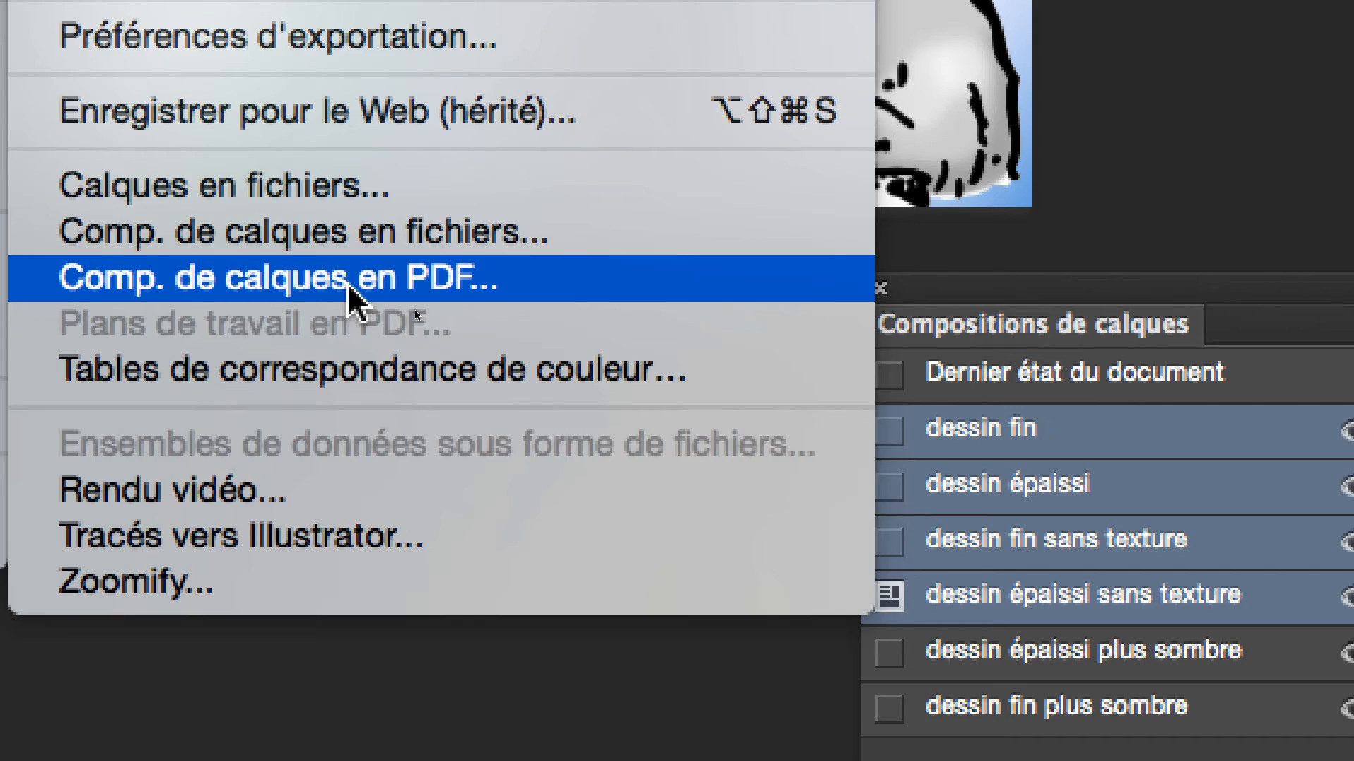
pyautogui.click(349, 282)
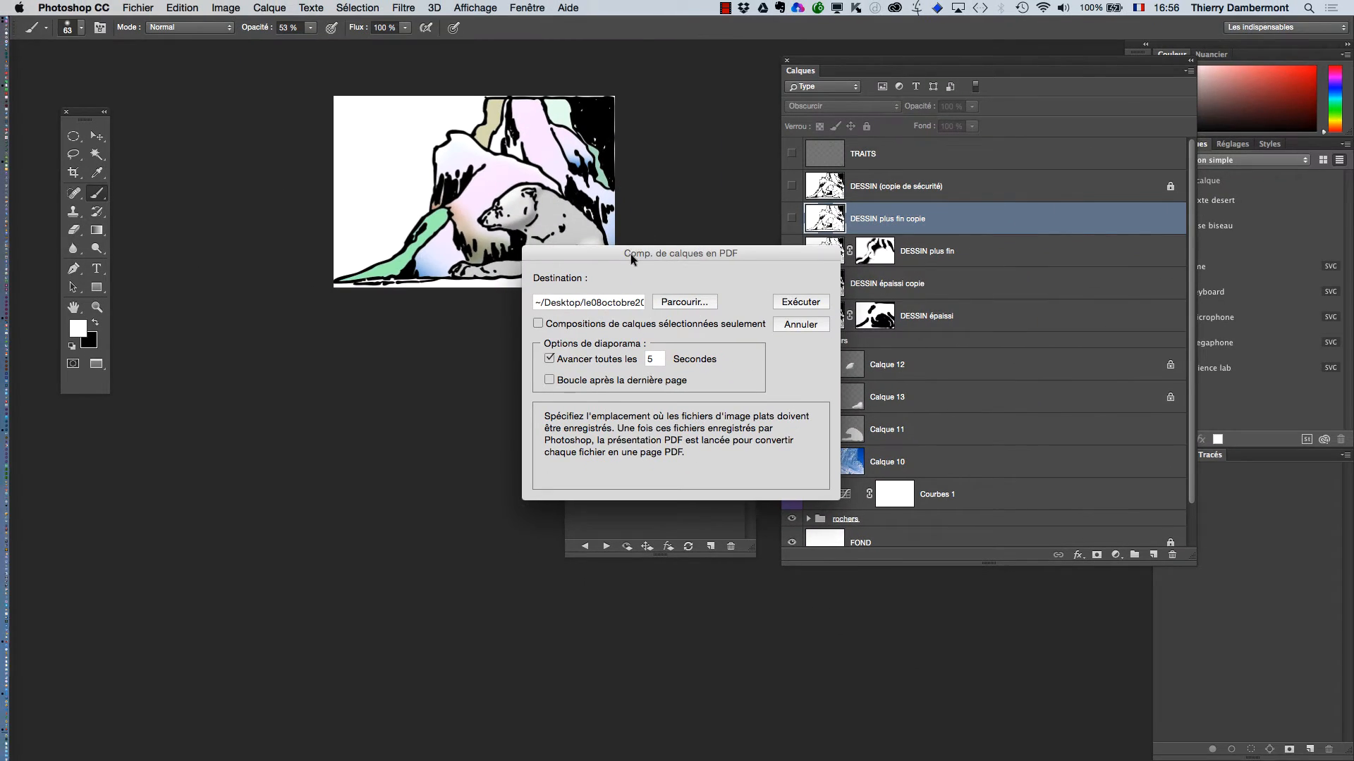
pyautogui.moveTo(631, 254); pyautogui.dragTo(332, 175)
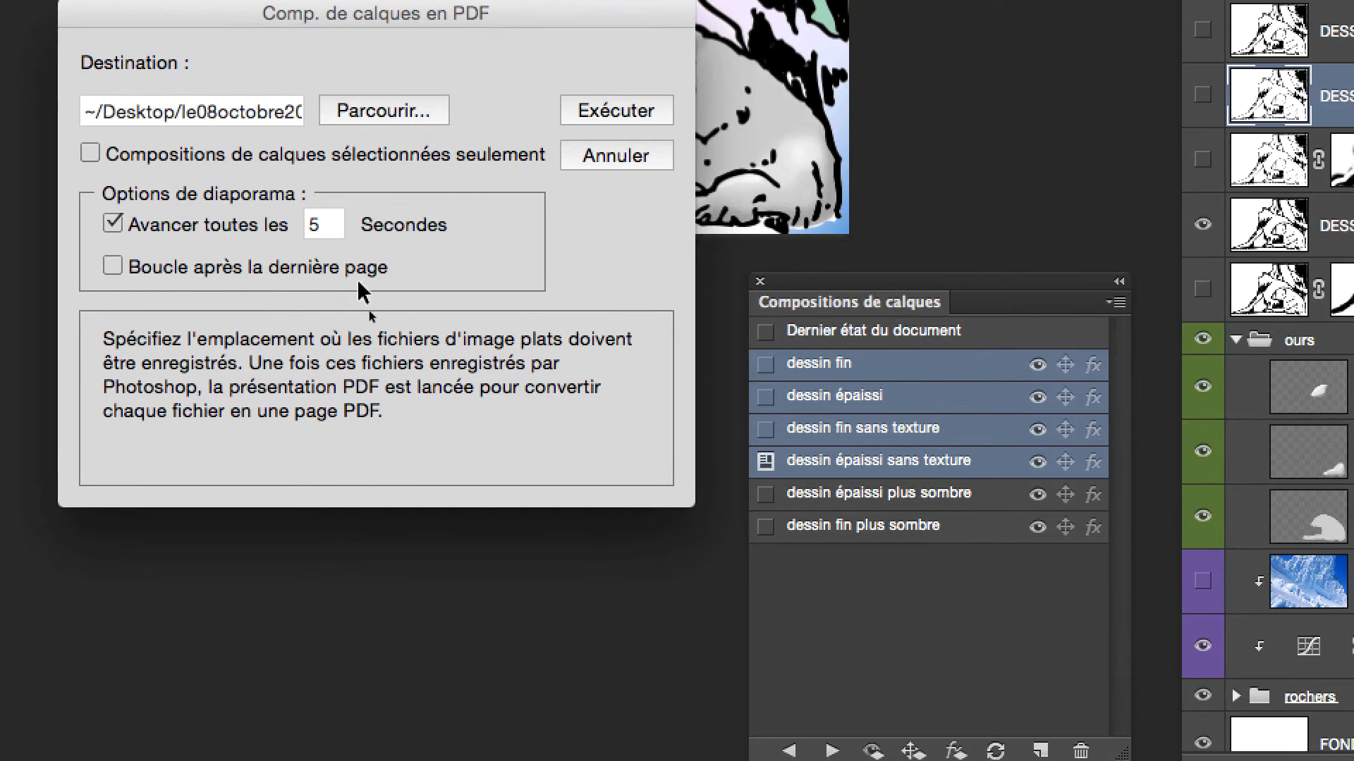
pyautogui.click(352, 268)
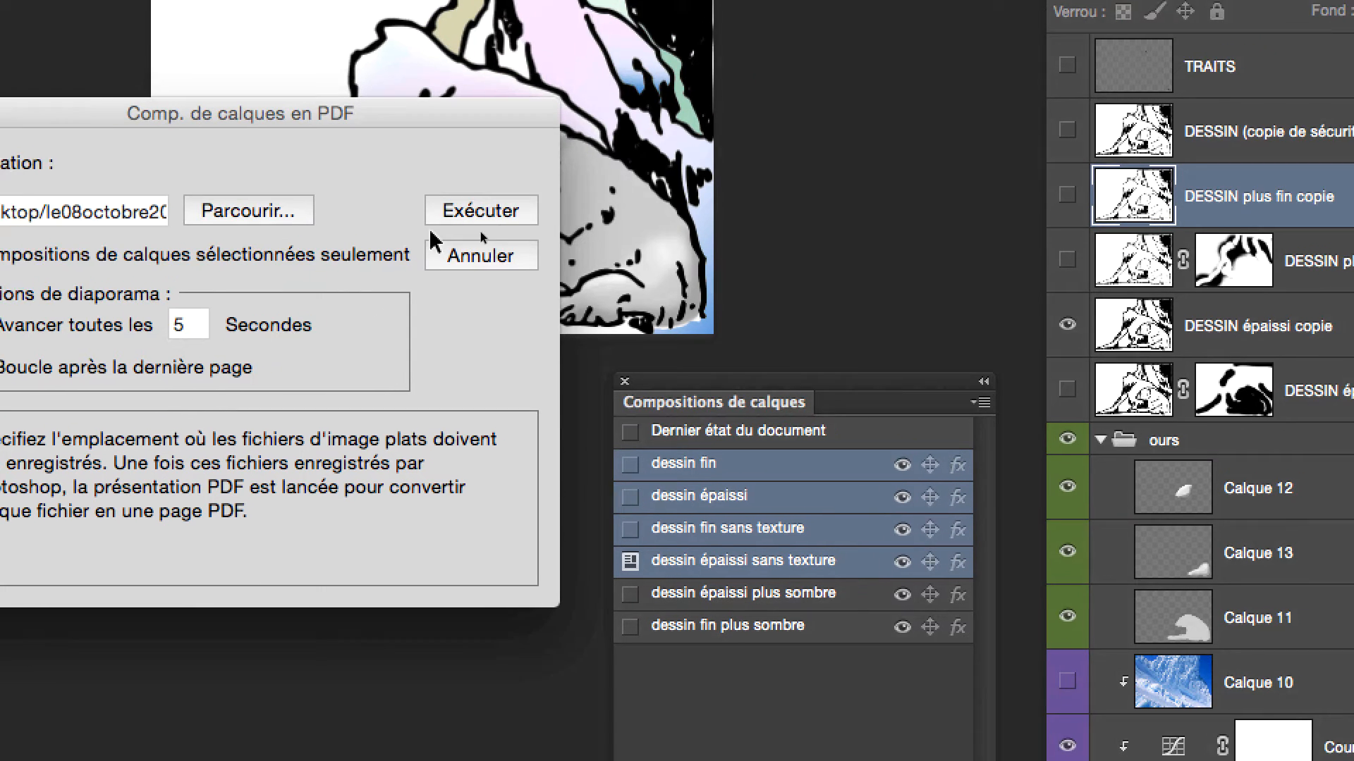
pyautogui.click(591, 132)
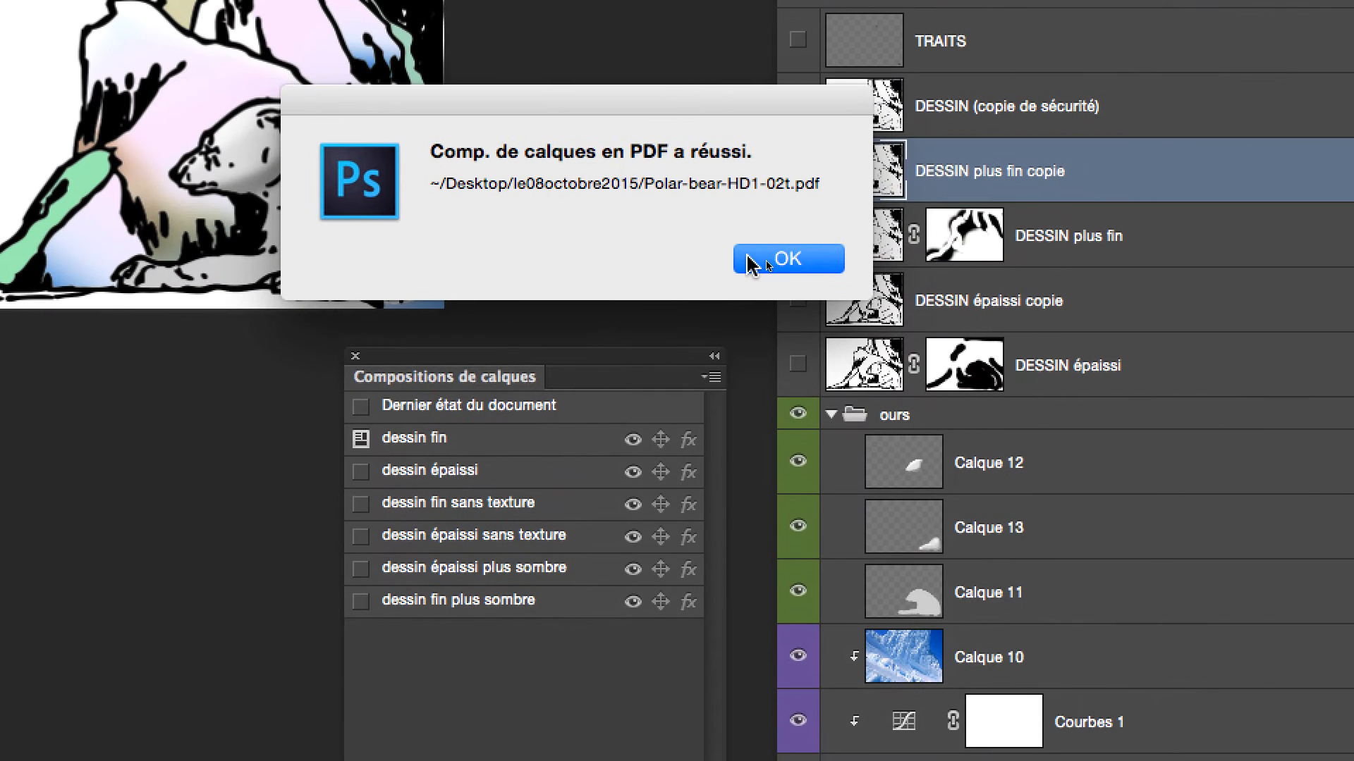
pyautogui.click(751, 263)
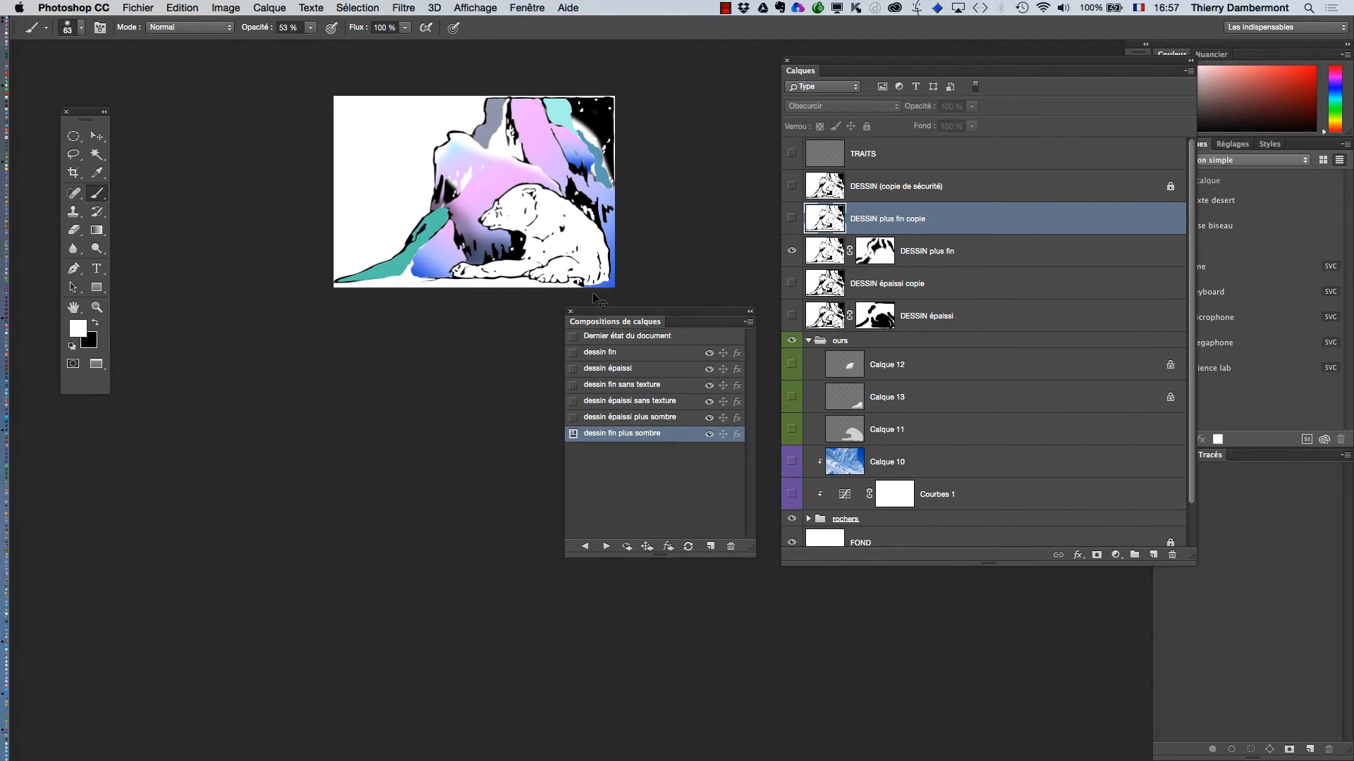
# Switch to Finder and display the le08octobre2015 folder in a new window
pyautogui.press('super+Tab')
pyautogui.click(560, 370)
pyautogui.click(97, 8)
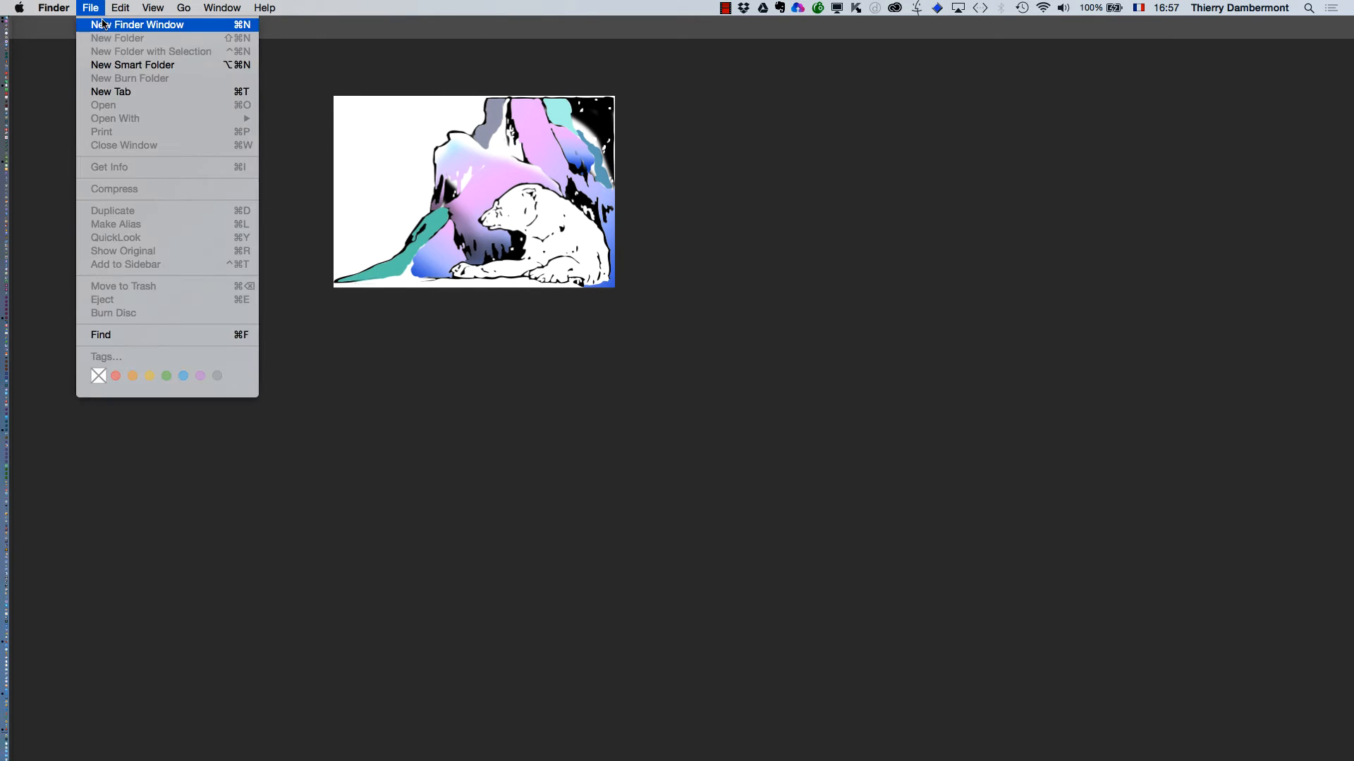
pyautogui.click(107, 25)
pyautogui.click(289, 191)
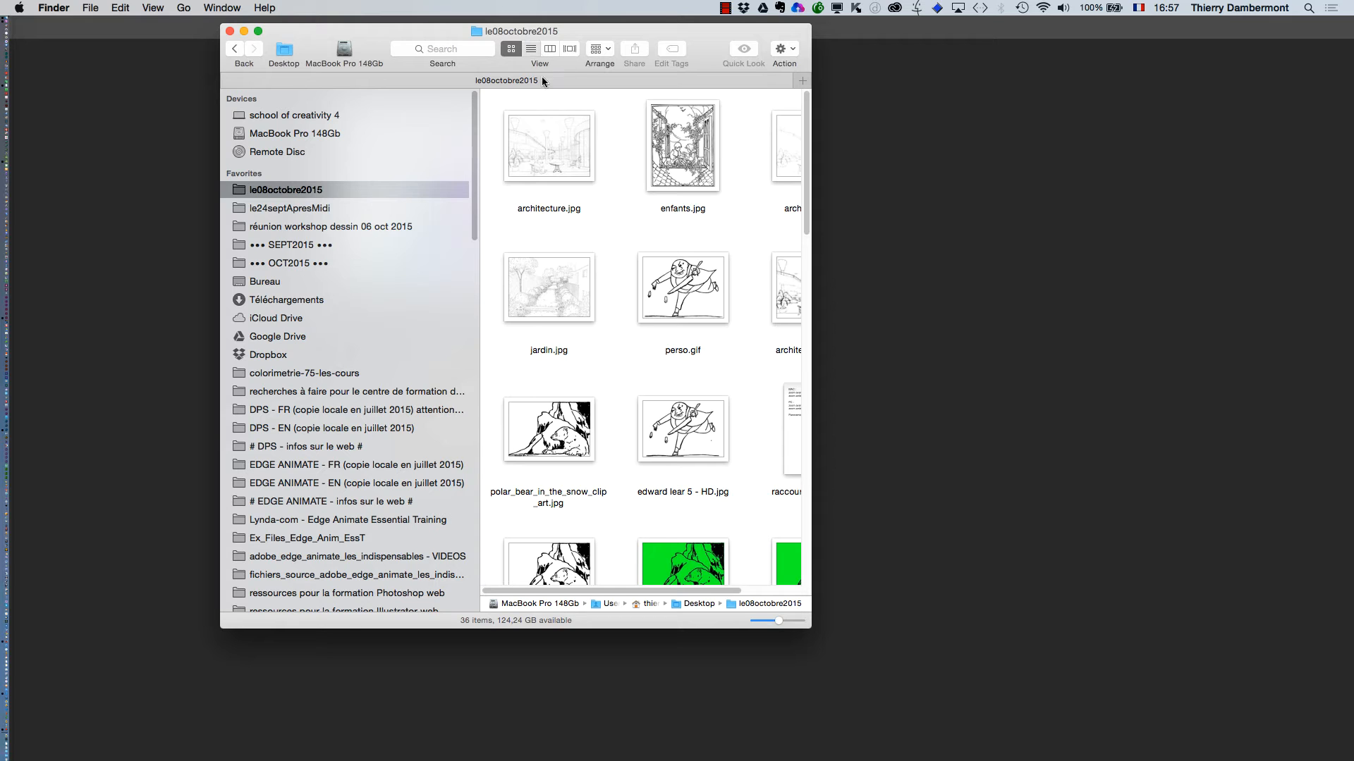
# Show the folder's files as a list in an enlarged window, sorted by modification date with the newest first
pyautogui.press('super+2')
pyautogui.moveTo(810, 626); pyautogui.dragTo(1121, 550)
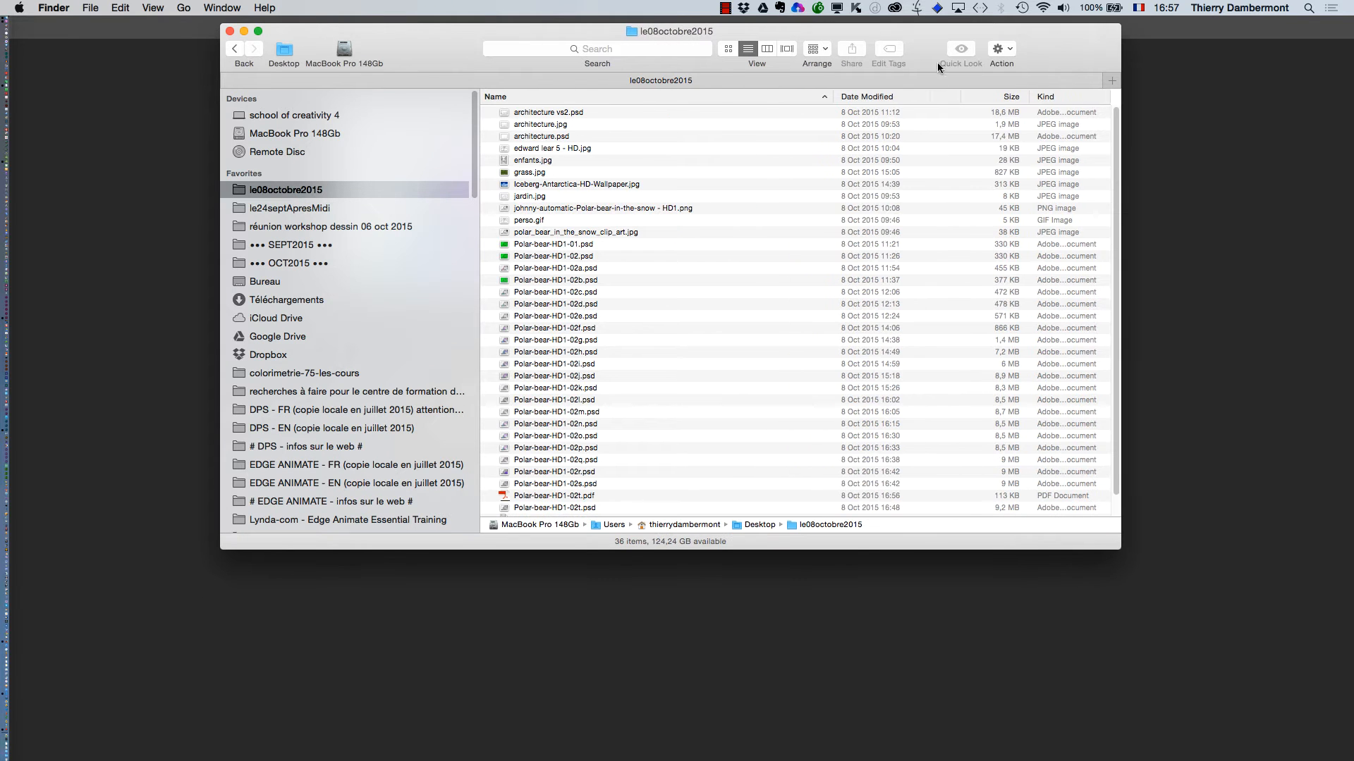
pyautogui.click(886, 96)
# Open Polar-bear-HD1-02t.pdf in Acrobat and allow it to play in full screen mode
pyautogui.click(562, 116)
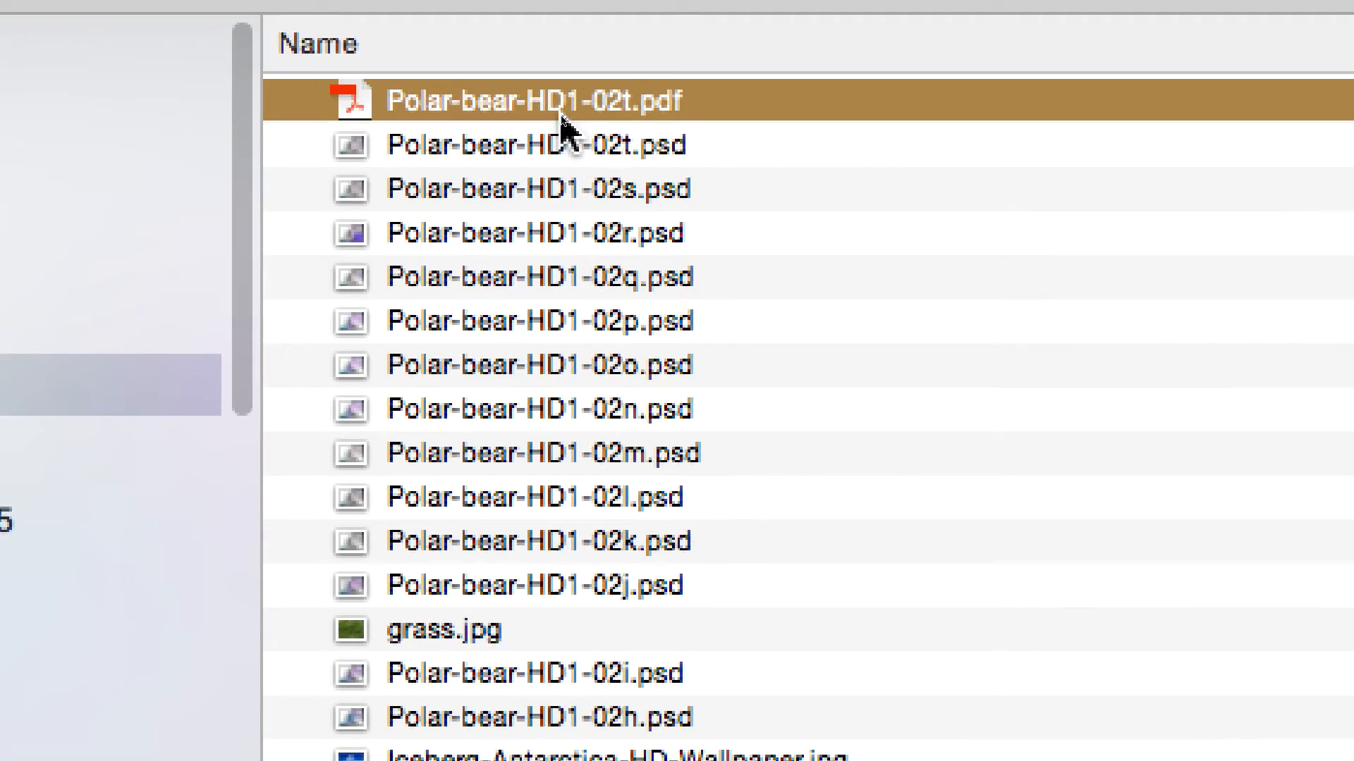
pyautogui.doubleClick(562, 116)
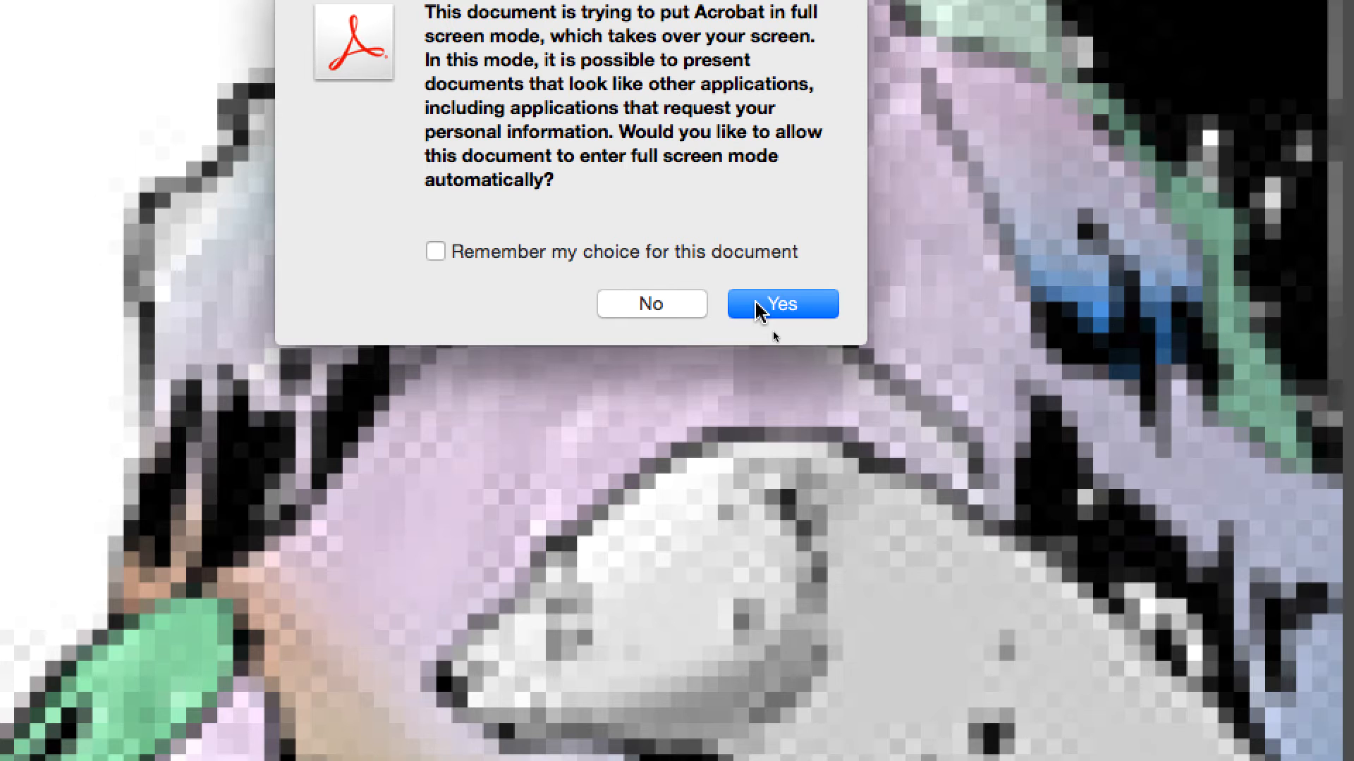
pyautogui.click(756, 303)
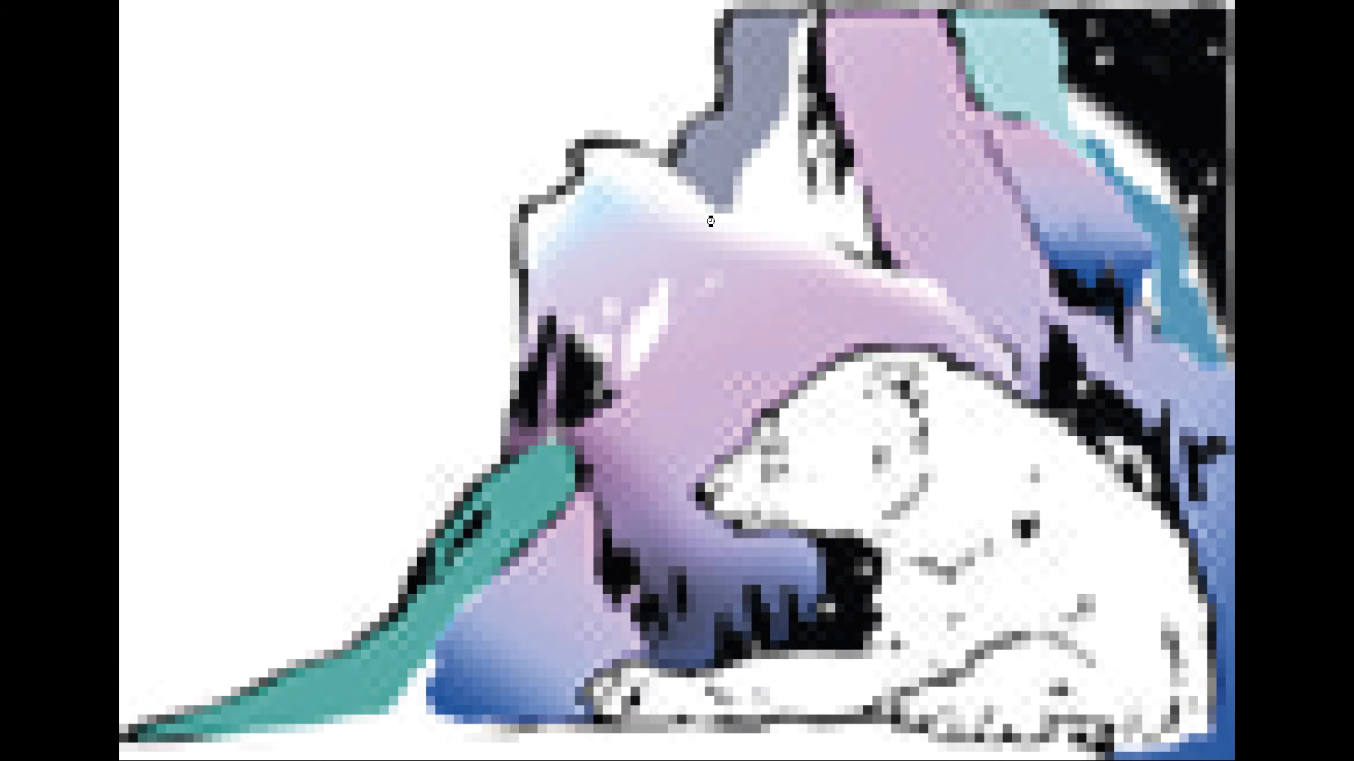
# Close the PDF slideshow and switch back to Photoshop
pyautogui.press('super+w')
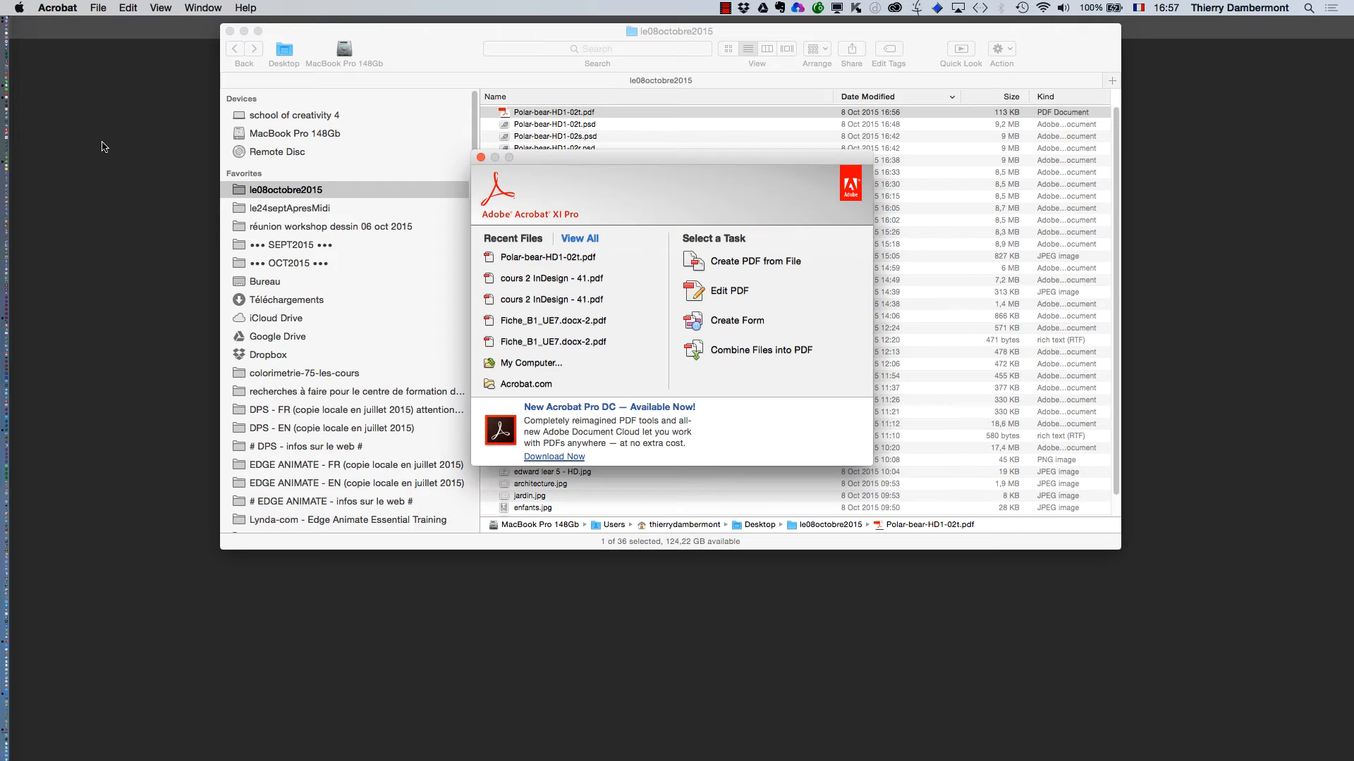
pyautogui.press('super+Tab')
pyautogui.press('super+Tab')
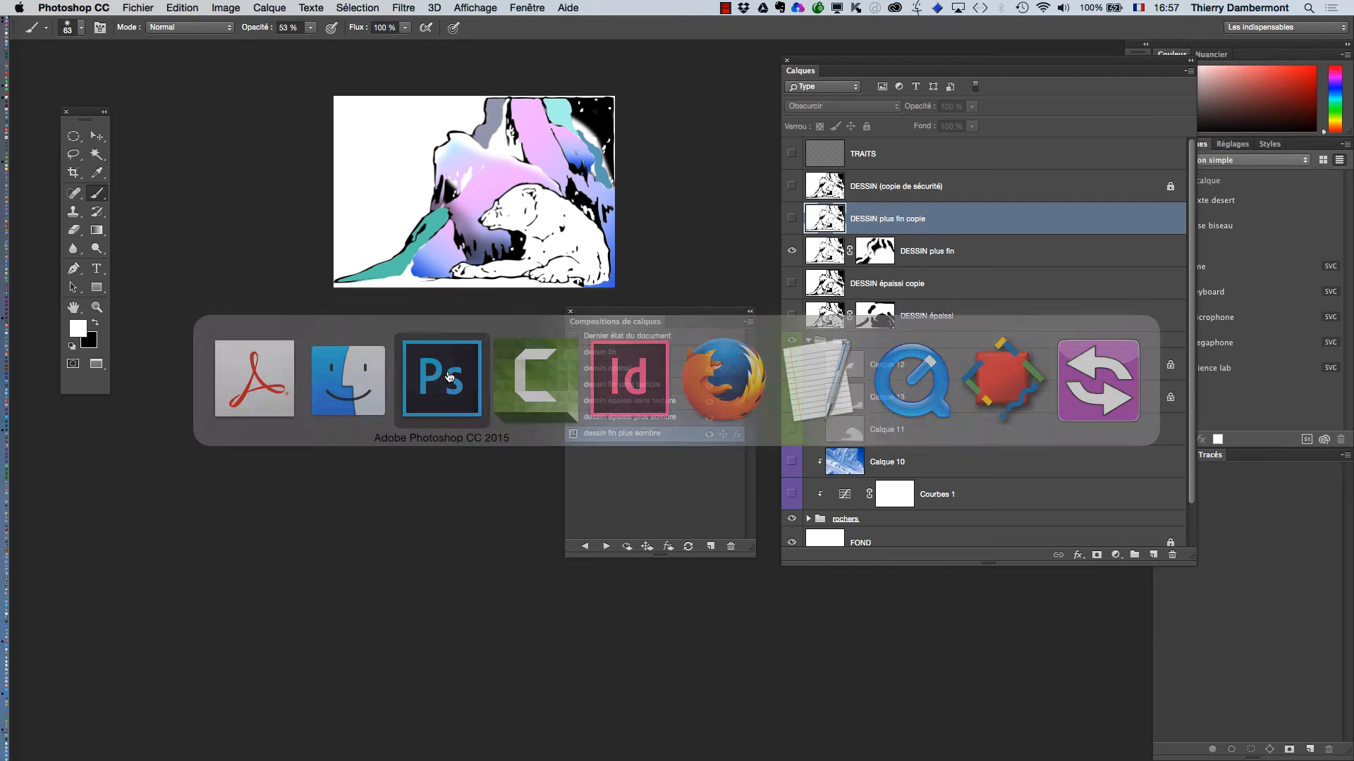
pyautogui.click(126, 7)
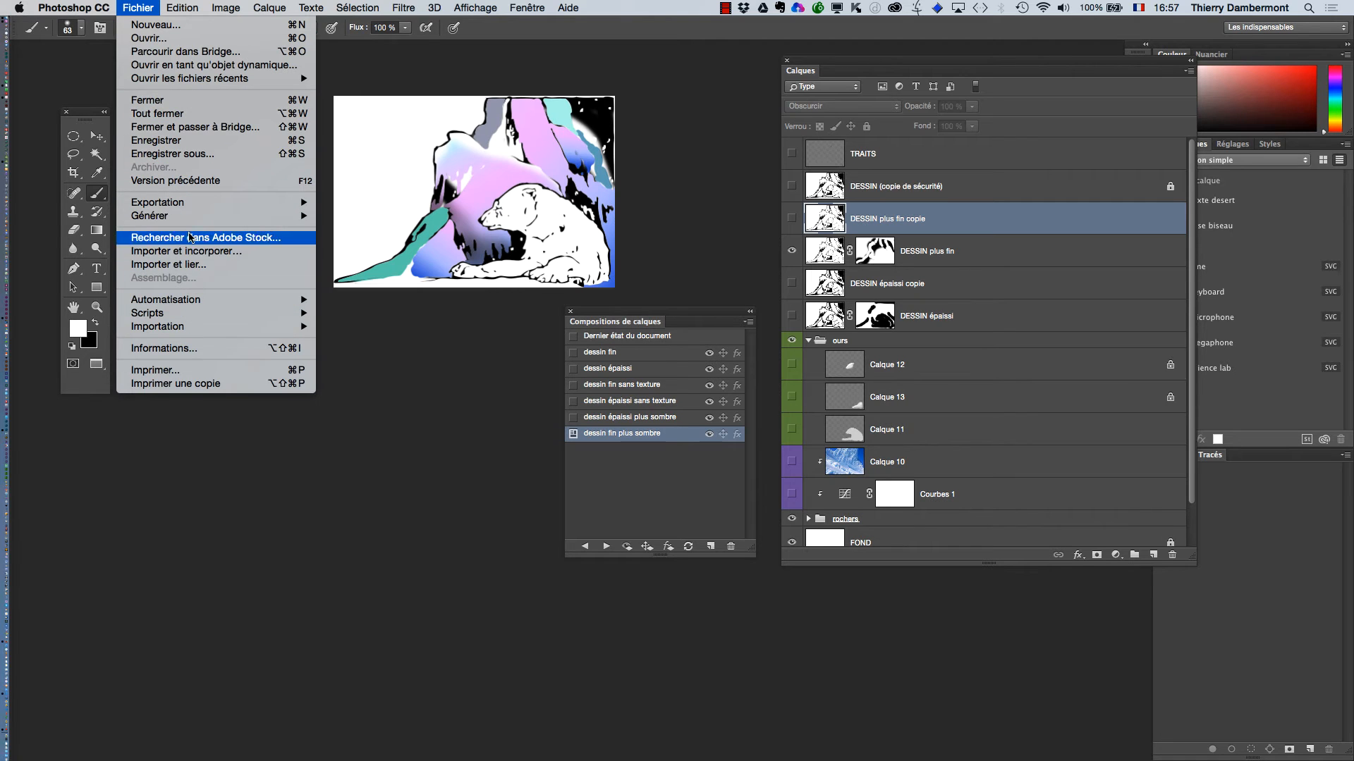
pyautogui.moveTo(183, 210)
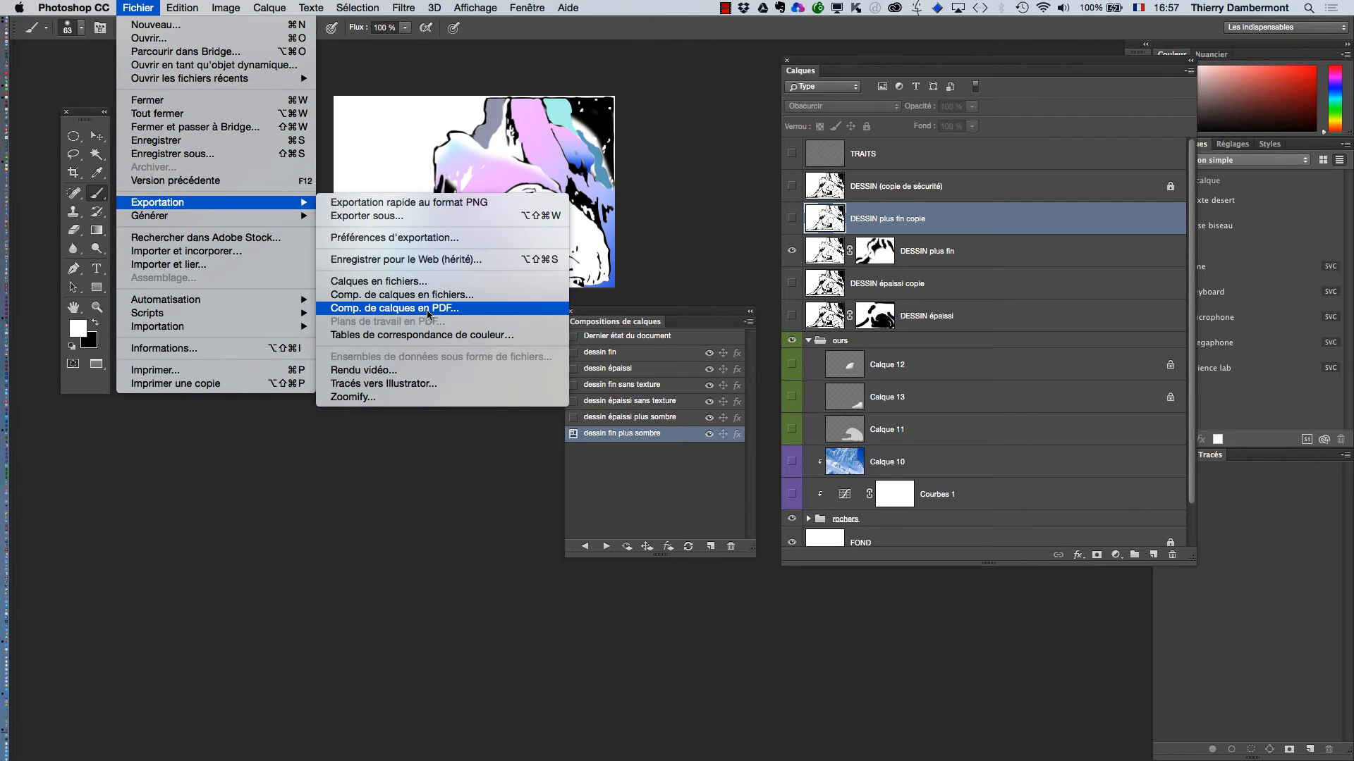
pyautogui.click(444, 318)
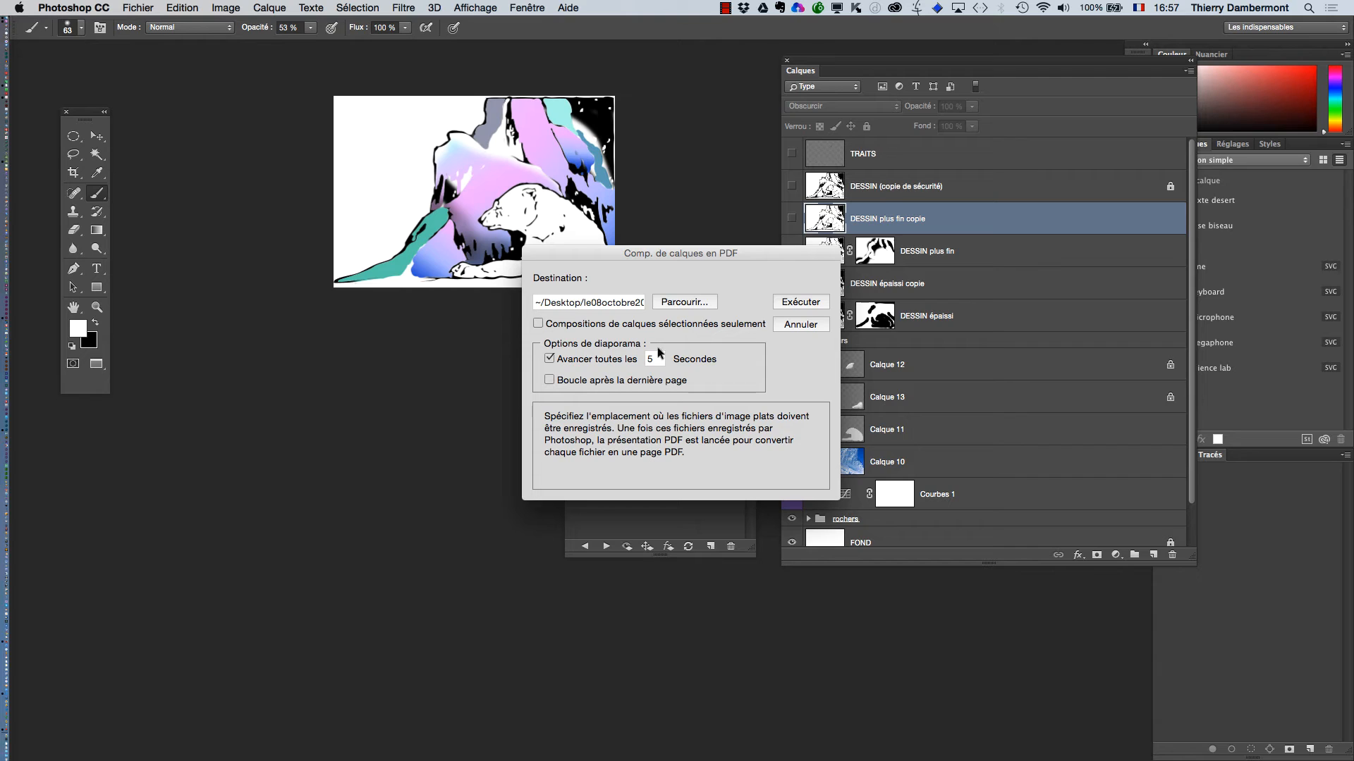
pyautogui.click(808, 324)
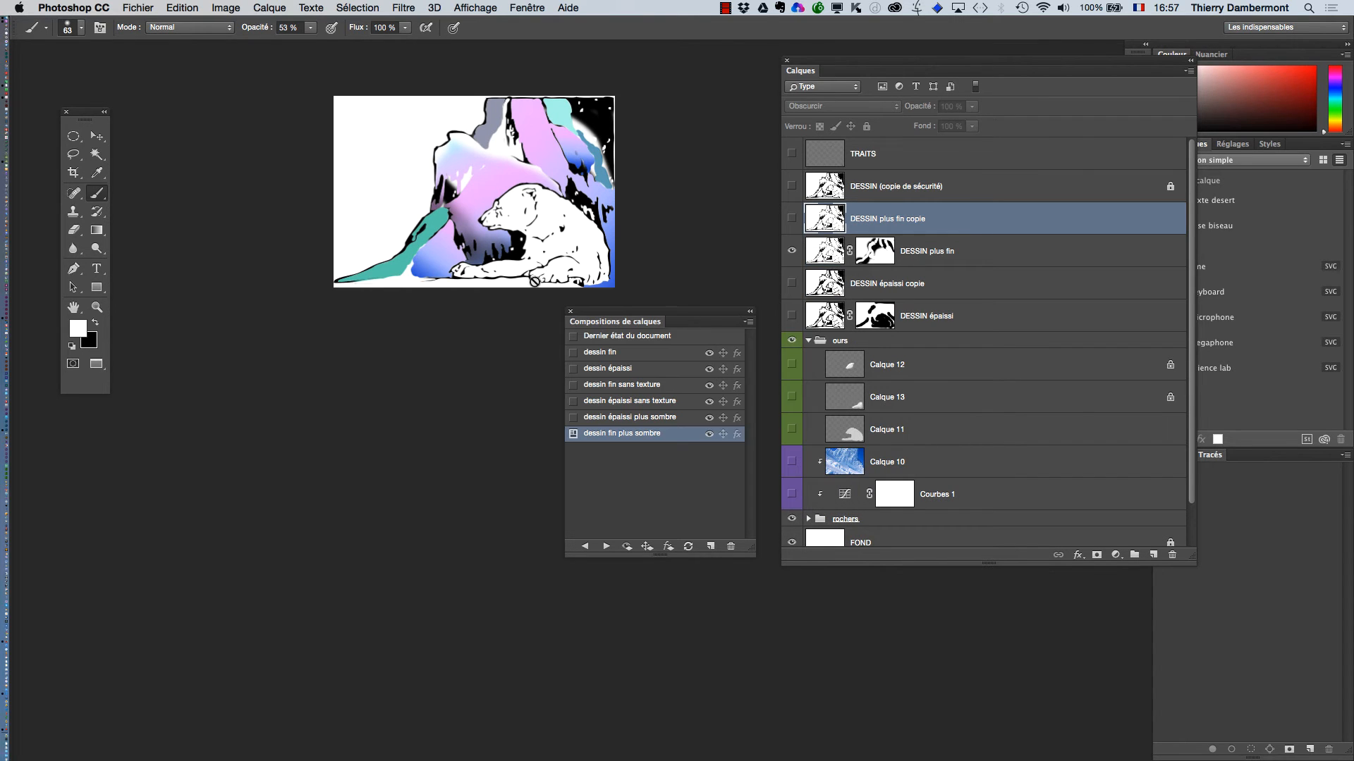
# Set the image's resolution to 20 pixels per inch without resampling
pyautogui.click(226, 7)
pyautogui.click(254, 119)
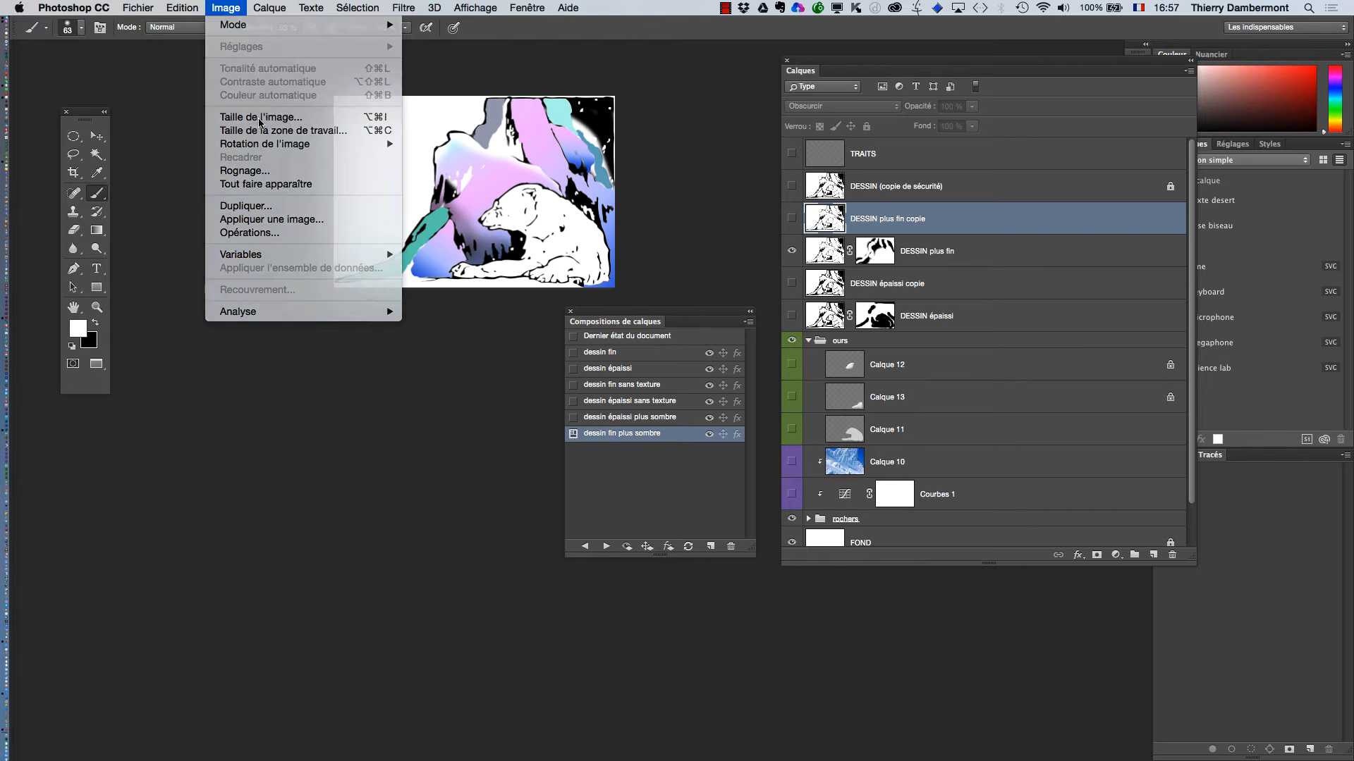
pyautogui.press('alt+super+8')
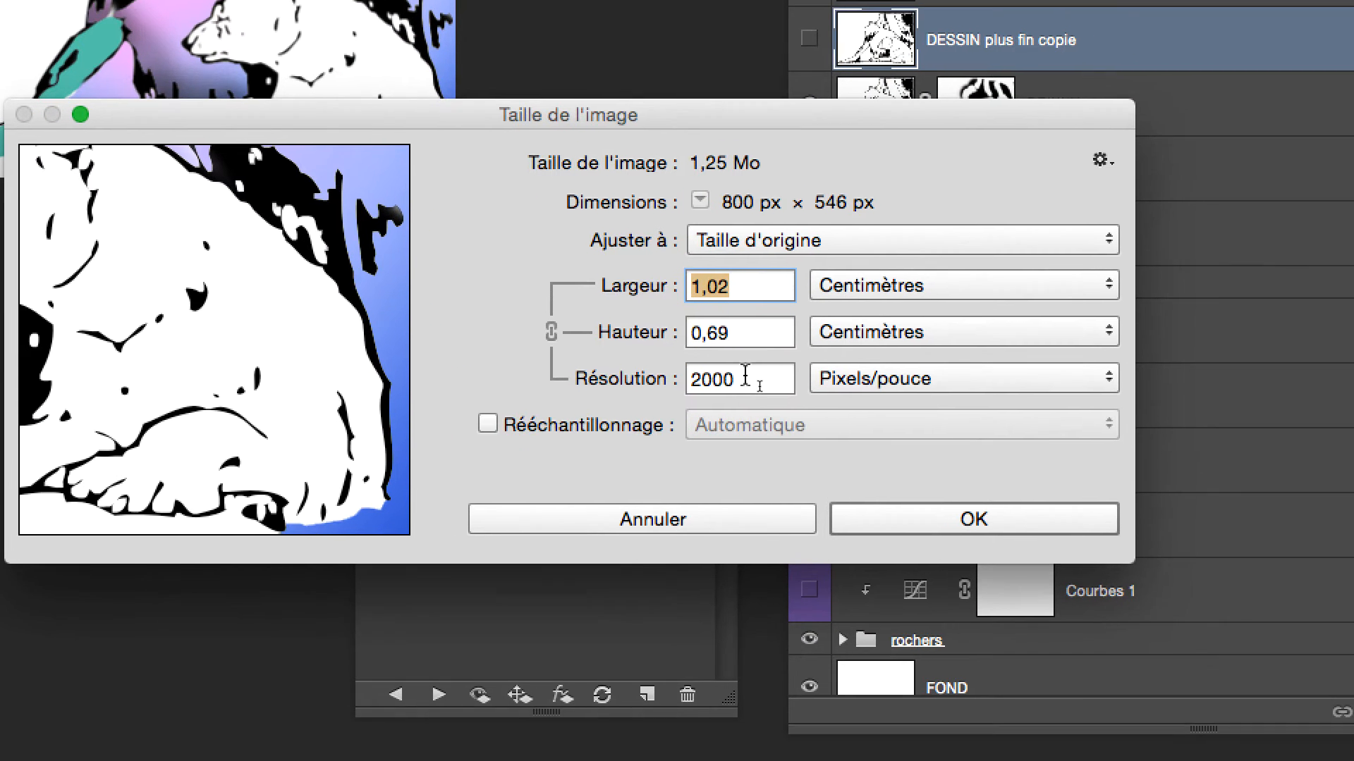
pyautogui.click(745, 377)
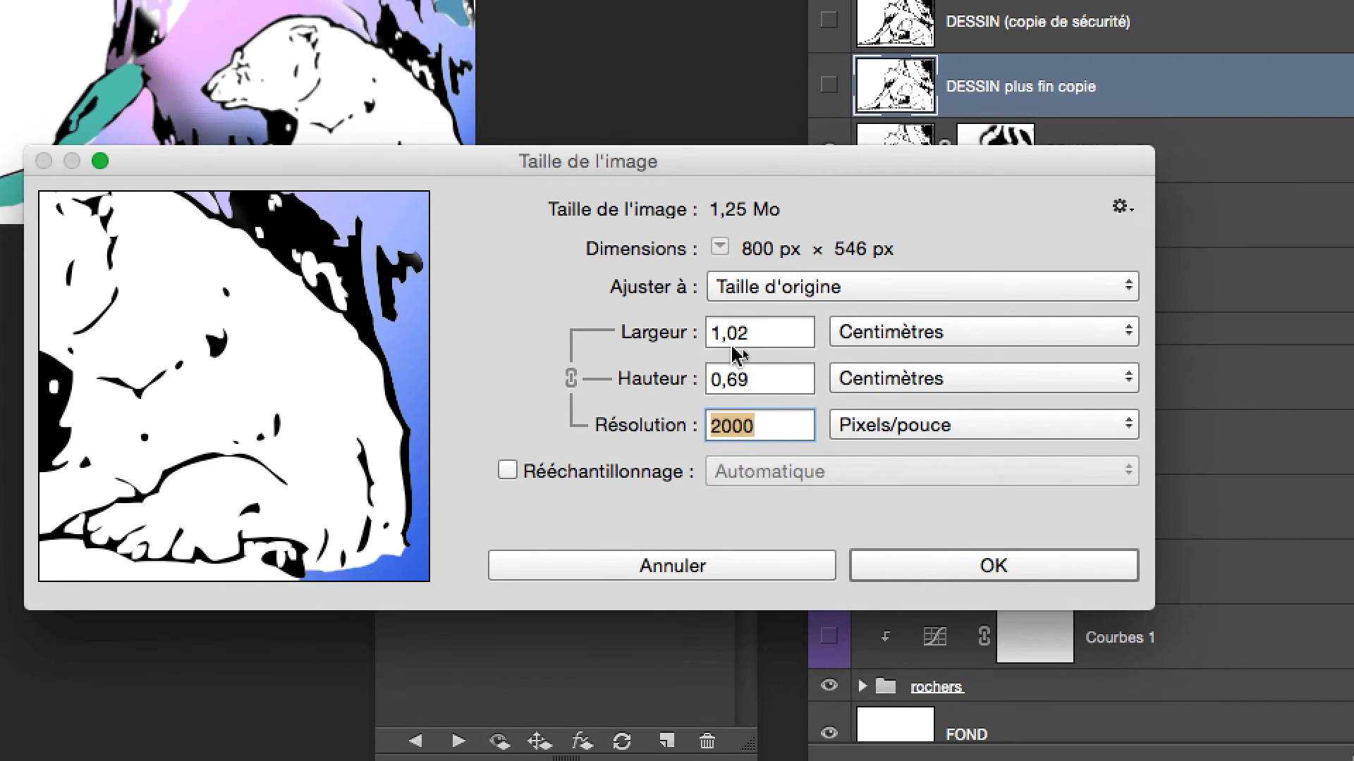
pyautogui.write('20')
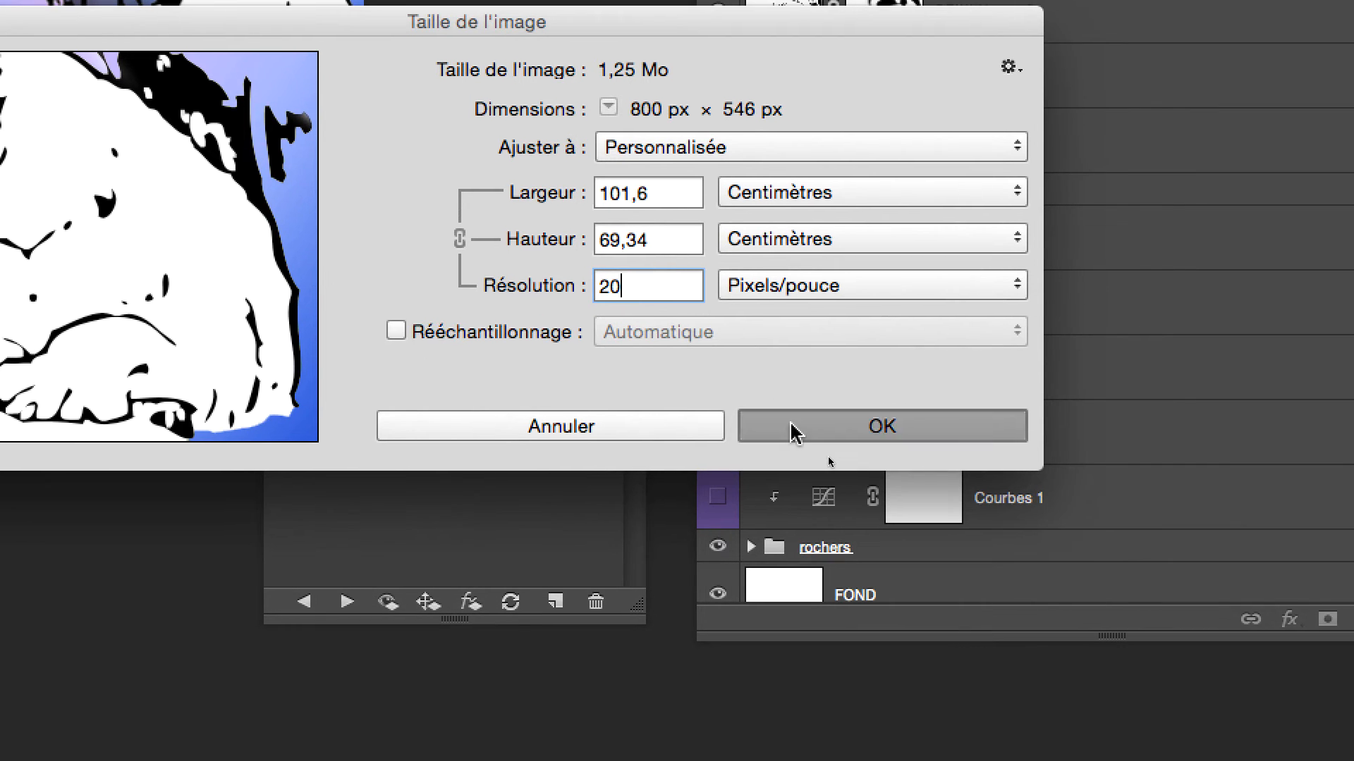
pyautogui.click(863, 528)
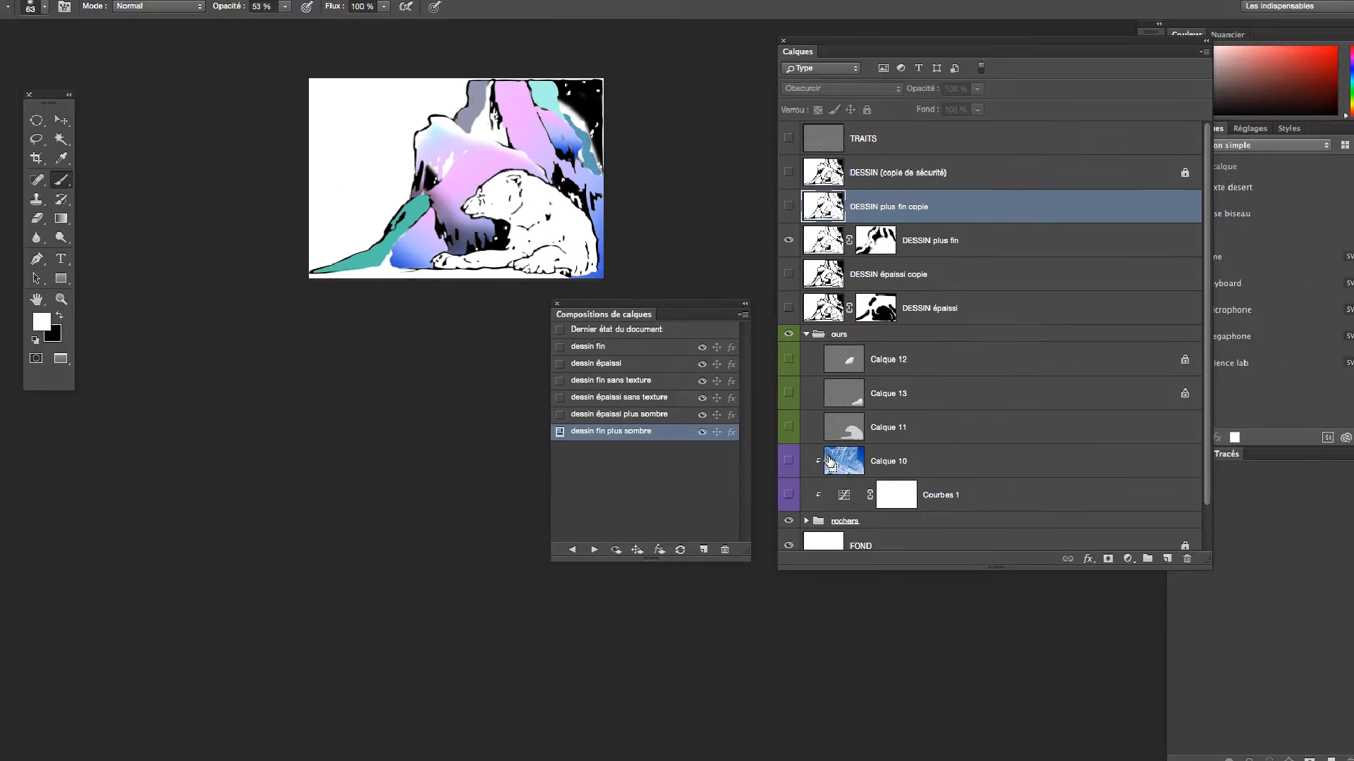
# Export all the layer comps again as a PDF slideshow advancing every 5 seconds, without looping after the last page
pyautogui.click(121, 8)
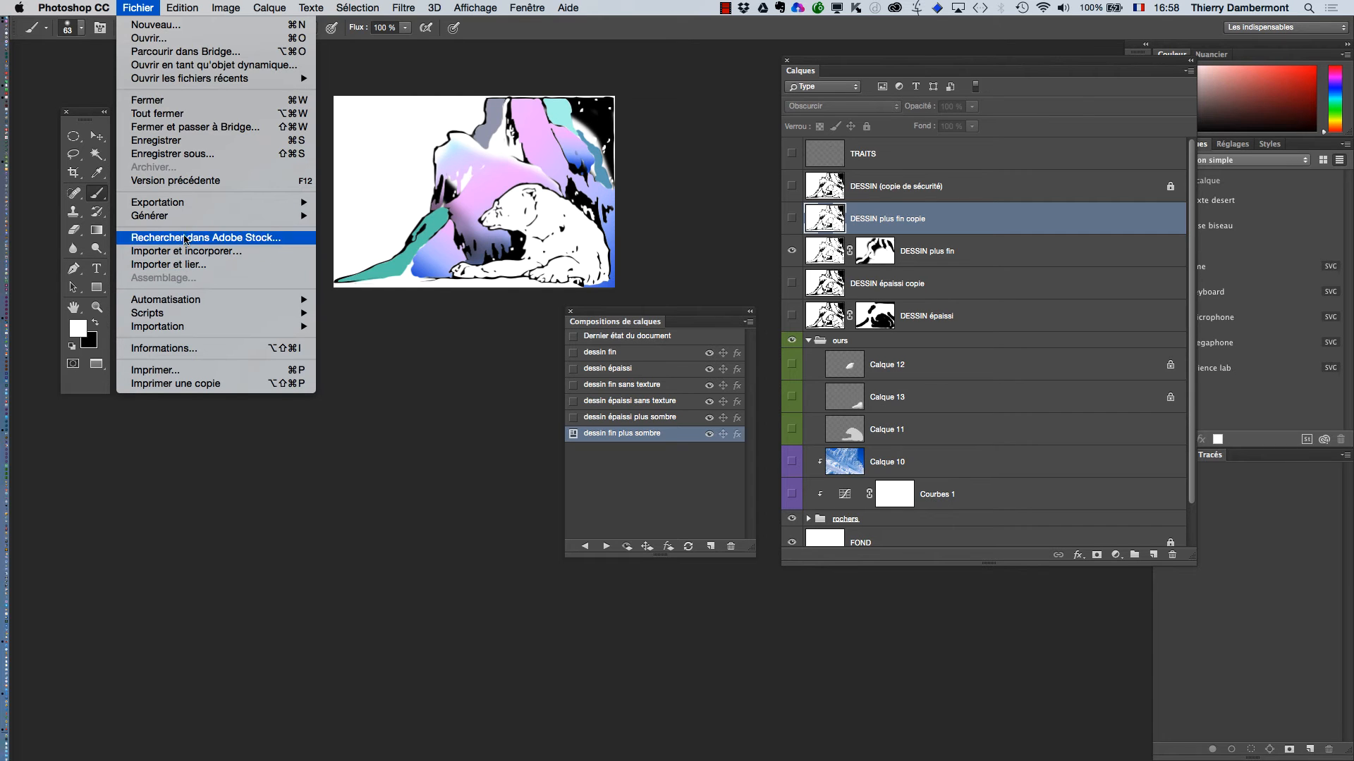
pyautogui.moveTo(183, 205)
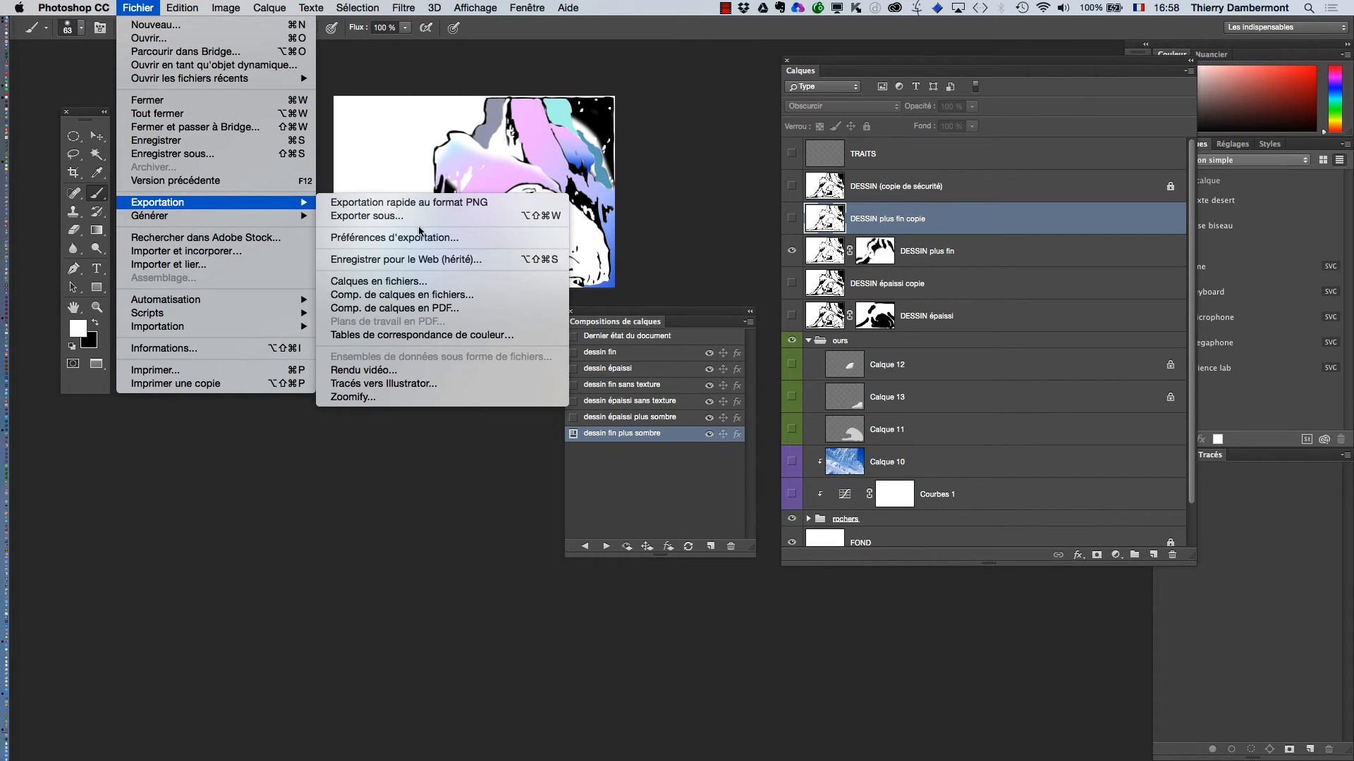
pyautogui.click(444, 308)
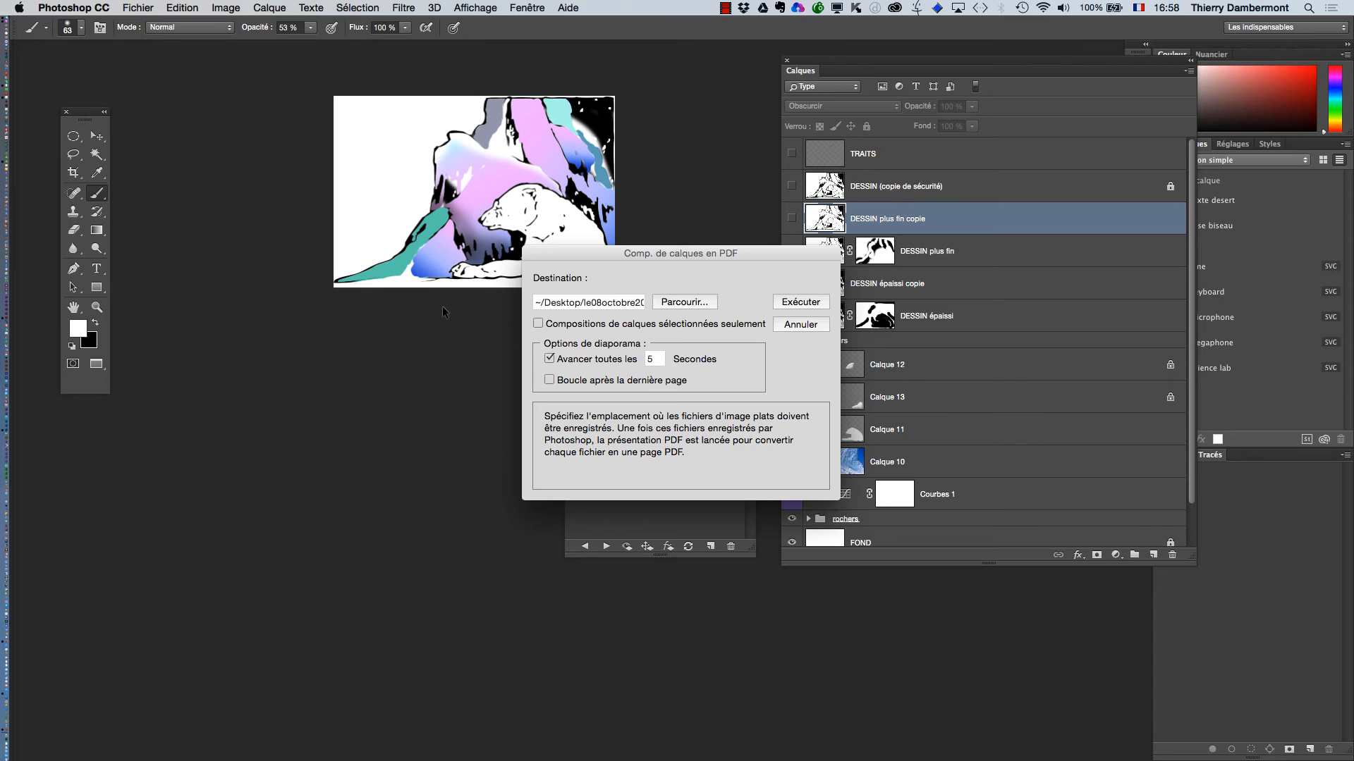
pyautogui.moveTo(592, 252); pyautogui.dragTo(498, 197)
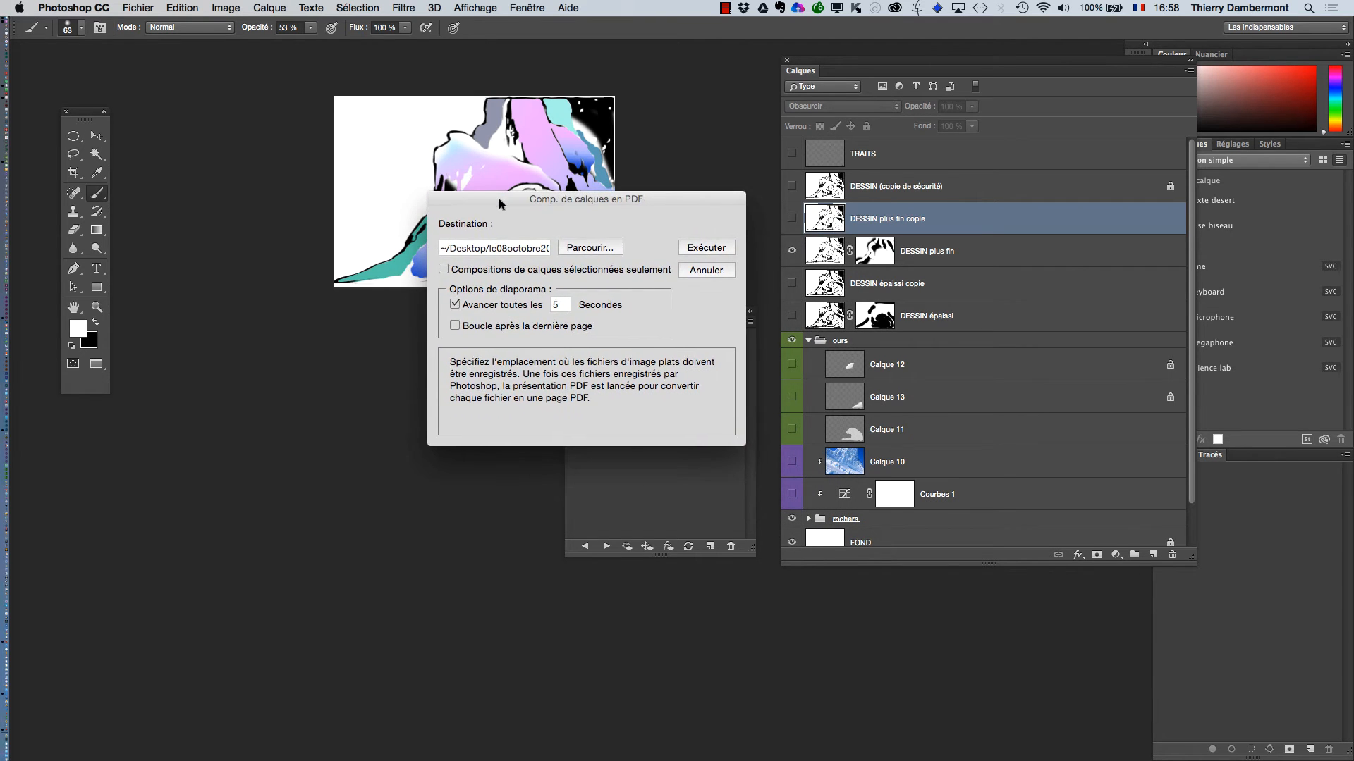
pyautogui.click(703, 249)
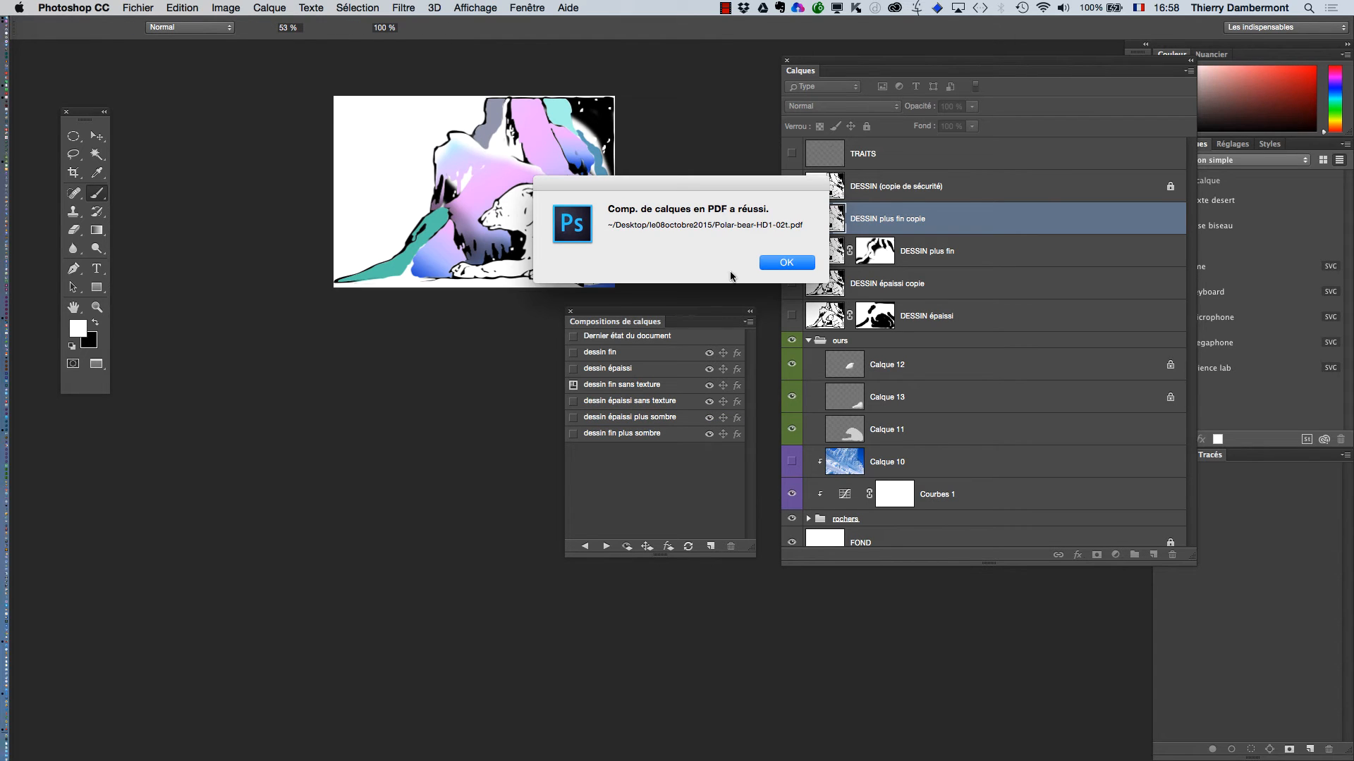
pyautogui.click(766, 265)
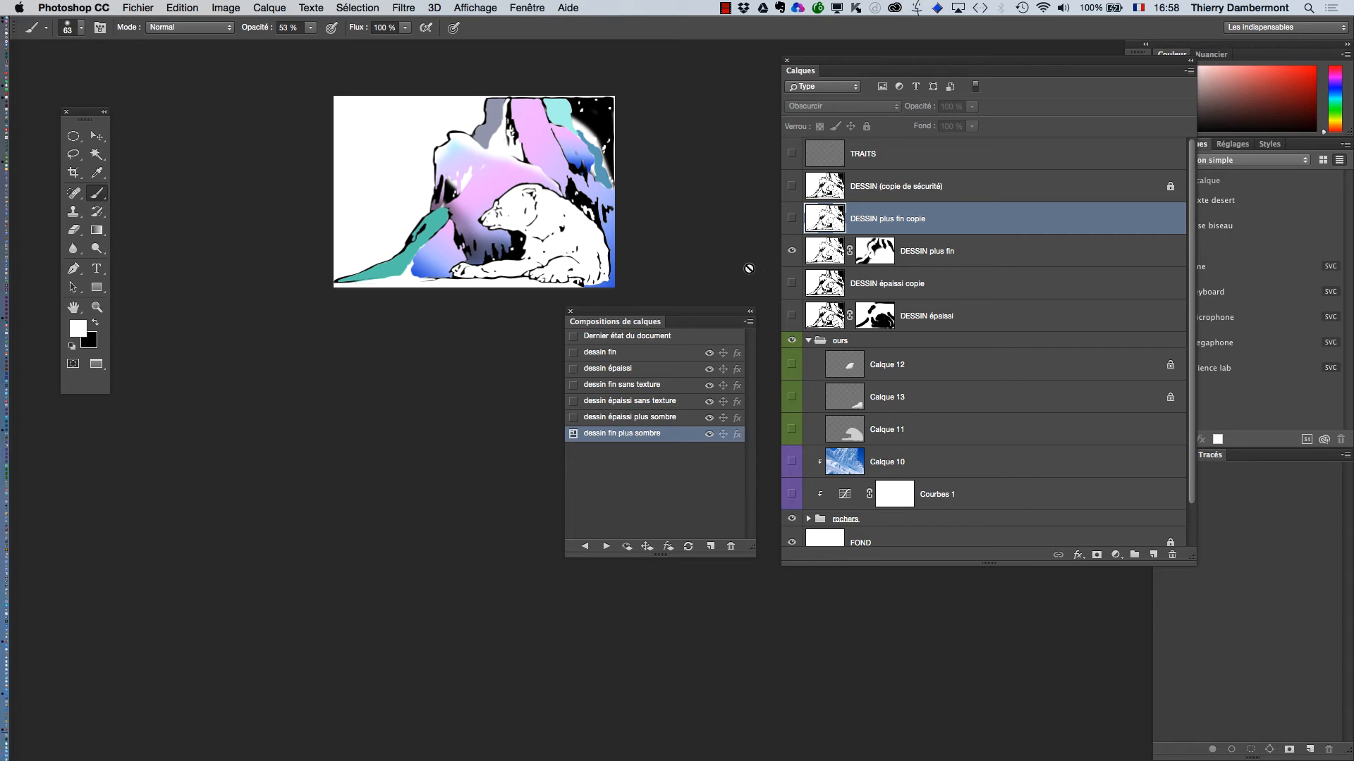
# Switch to Finder, open Polar-bear-HD1-02t.pdf in Acrobat, and allow full screen mode with the choice remembered for this document
pyautogui.press('super+Tab')
pyautogui.click(418, 381)
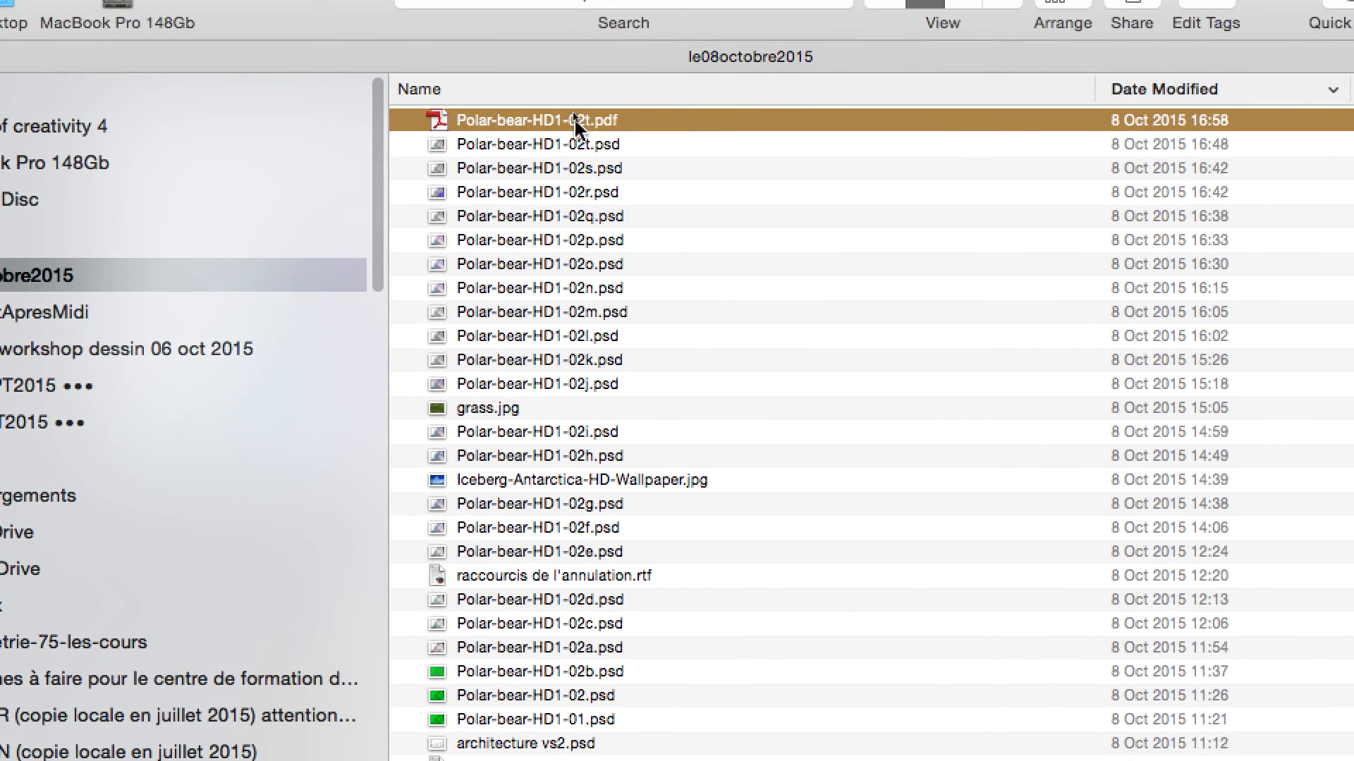
pyautogui.doubleClick(575, 124)
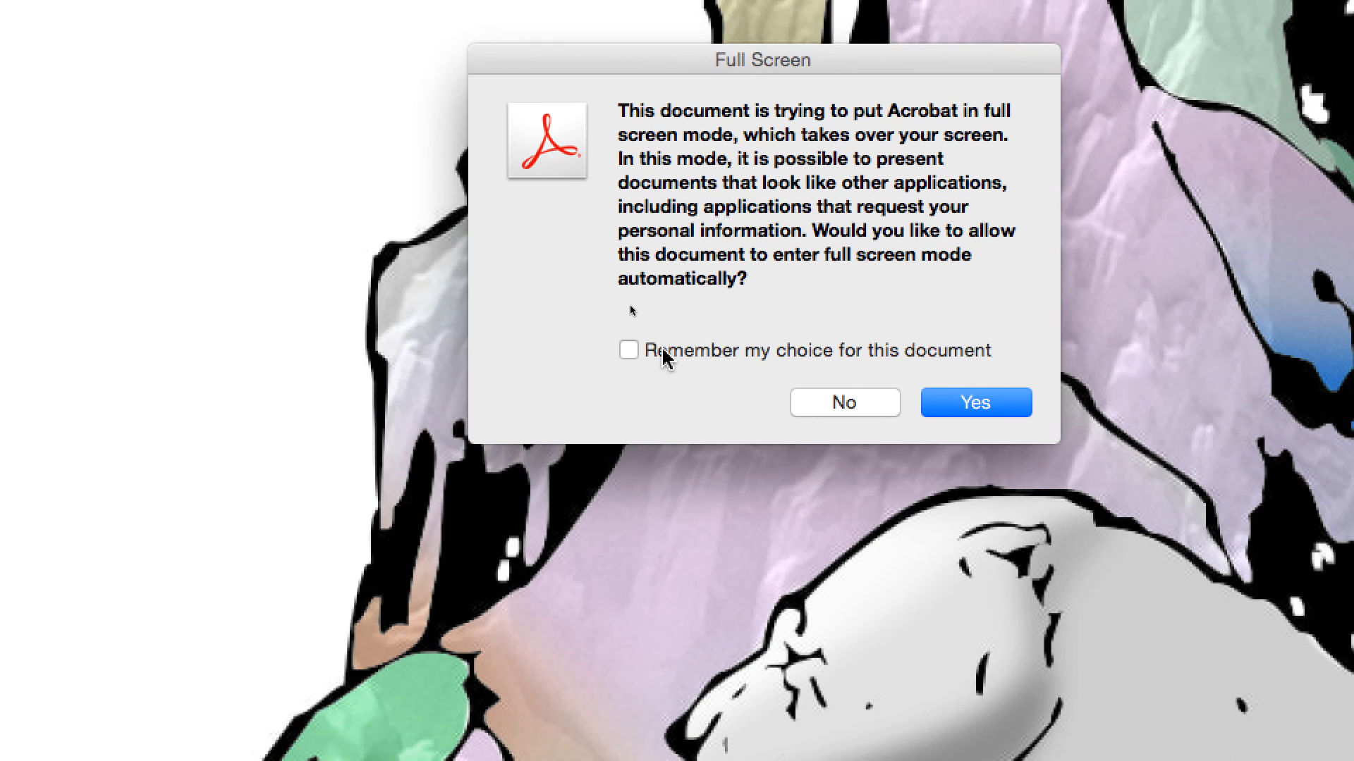
pyautogui.click(465, 389)
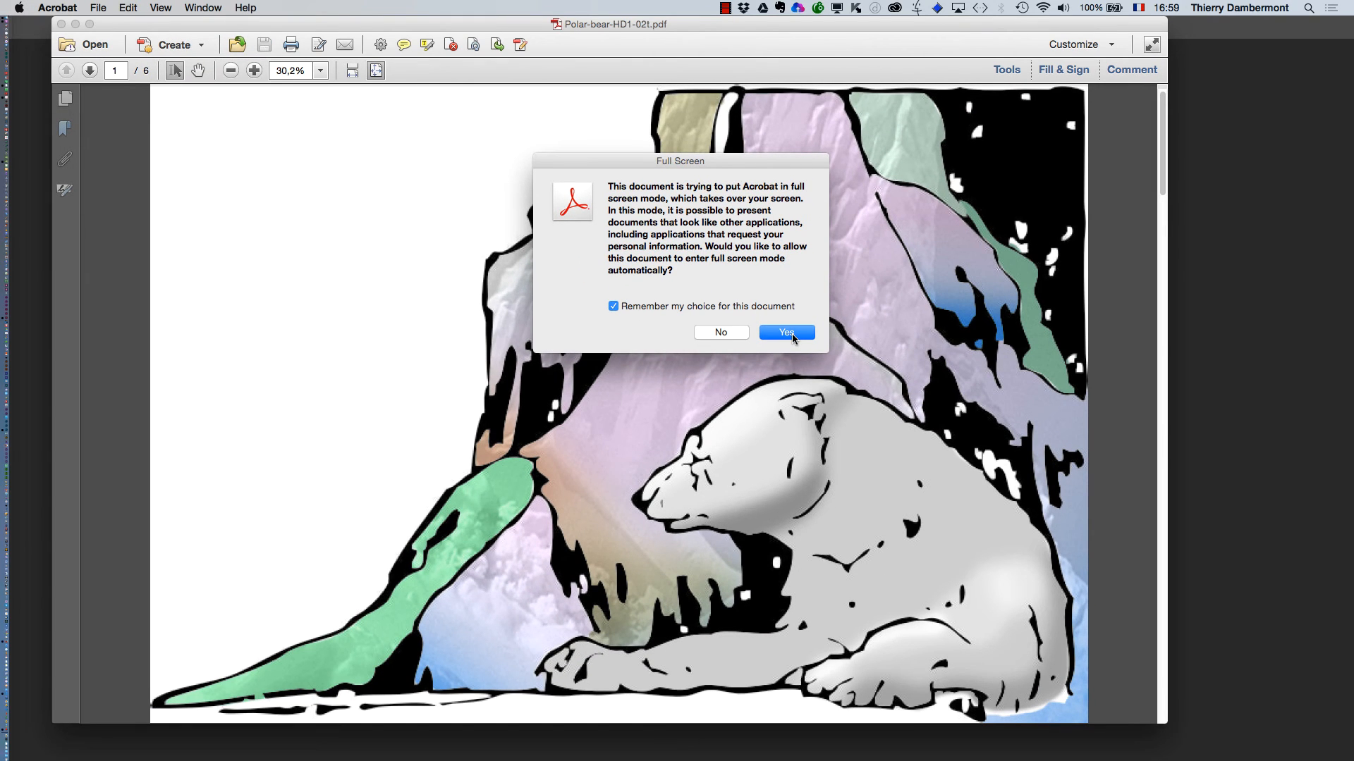
pyautogui.click(792, 336)
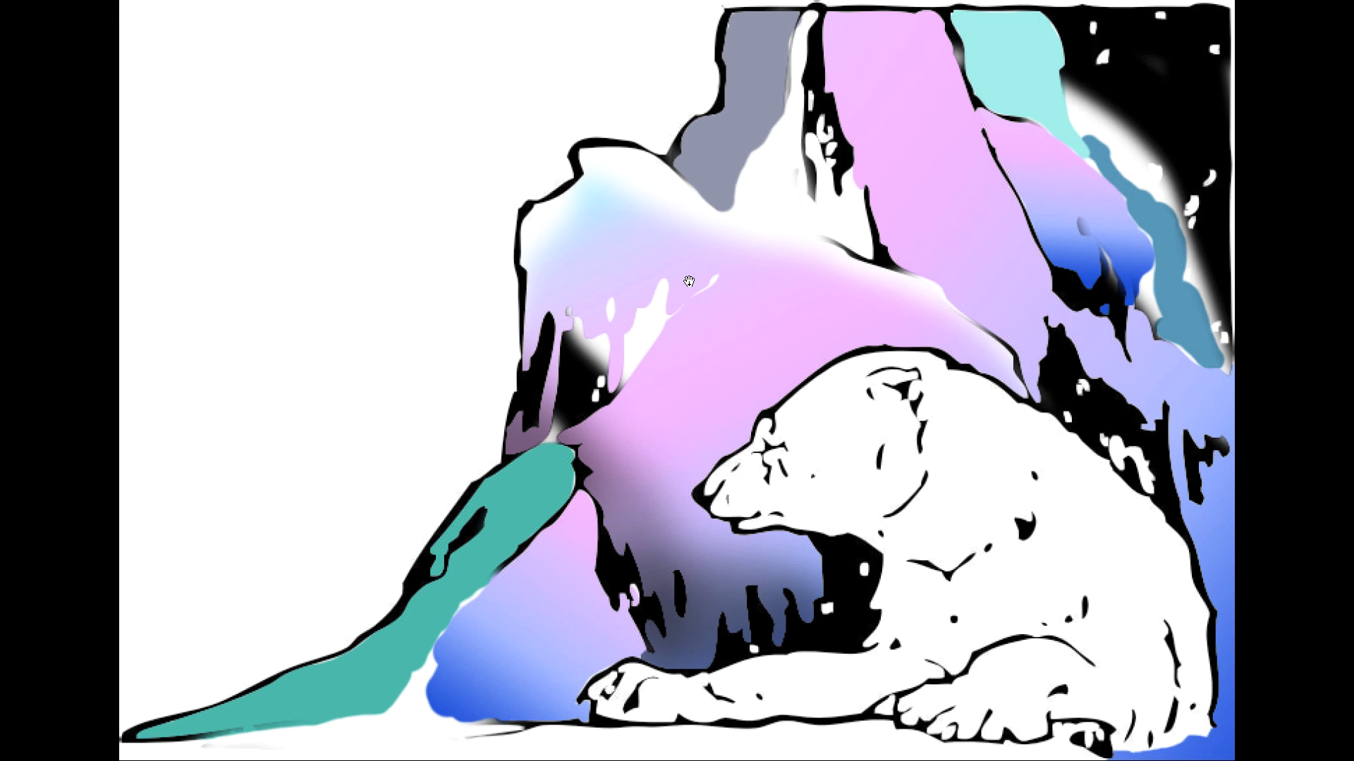
# Leave full screen playback and display the PDF's page thumbnails
pyautogui.press('Escape')
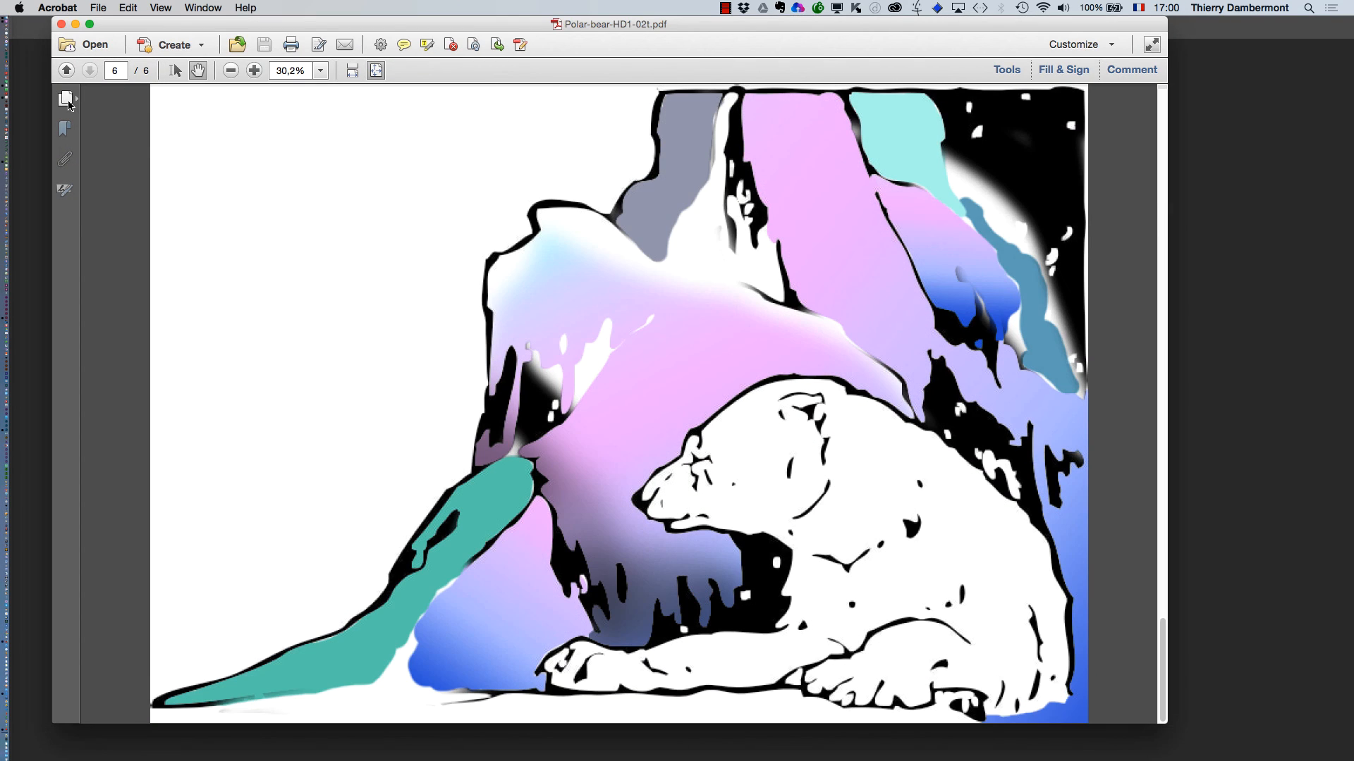
pyautogui.click(65, 98)
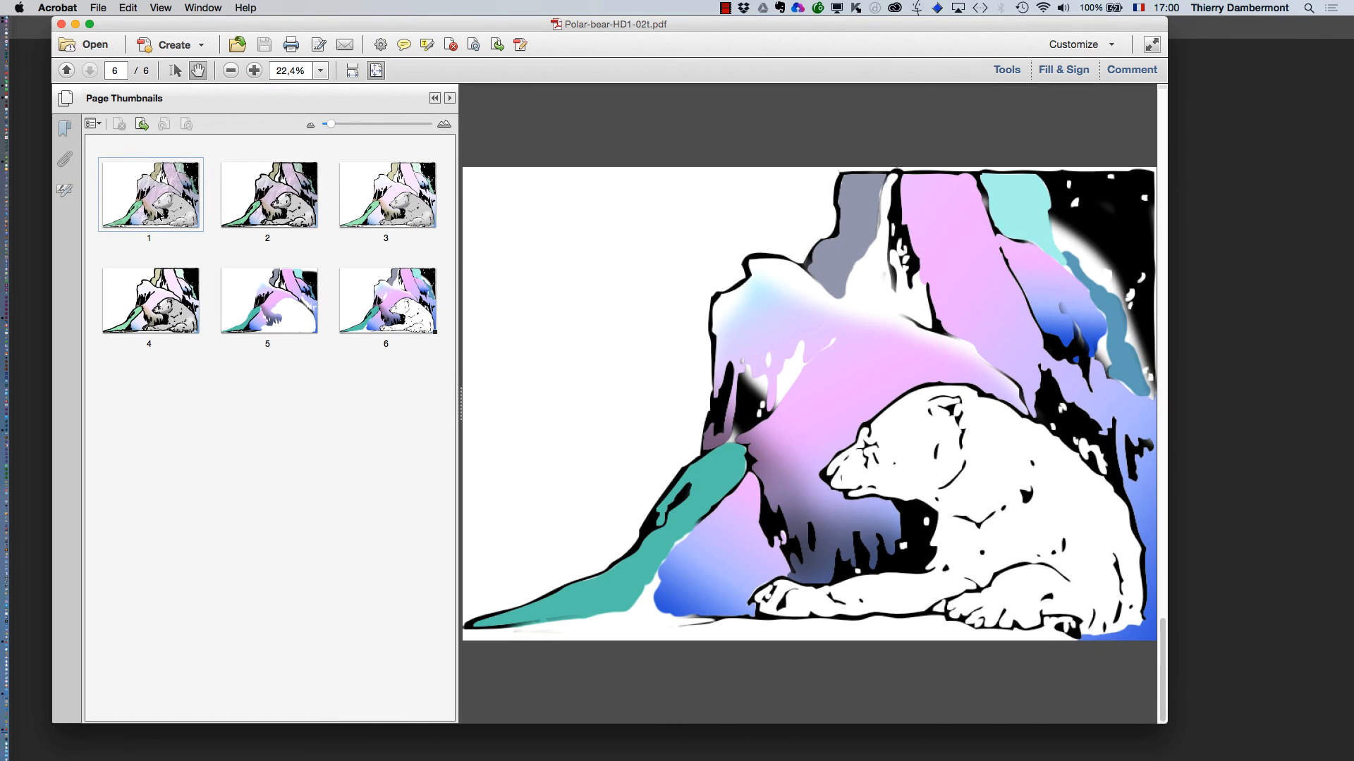
# Close the PDF and Acrobat's welcome window, and switch back to Photoshop
pyautogui.click(61, 25)
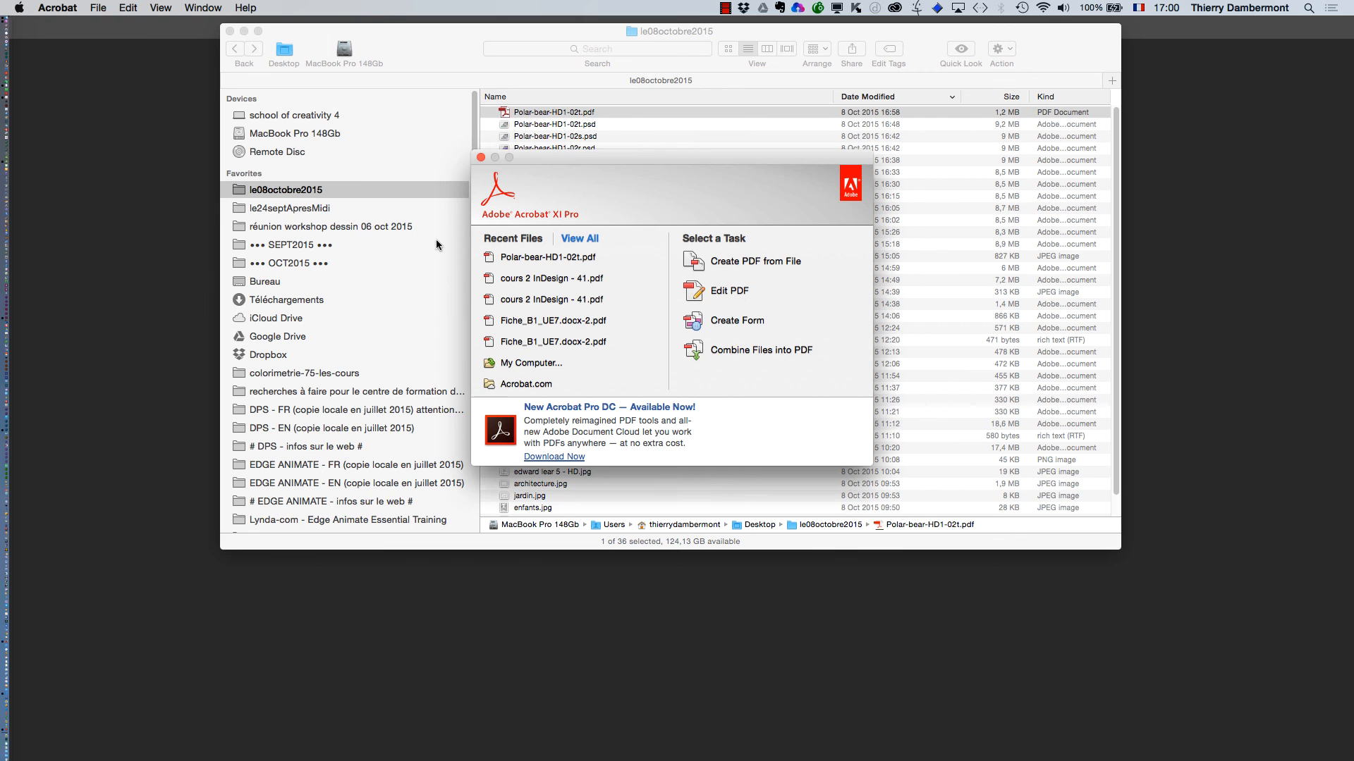
pyautogui.click(485, 153)
pyautogui.click(203, 215)
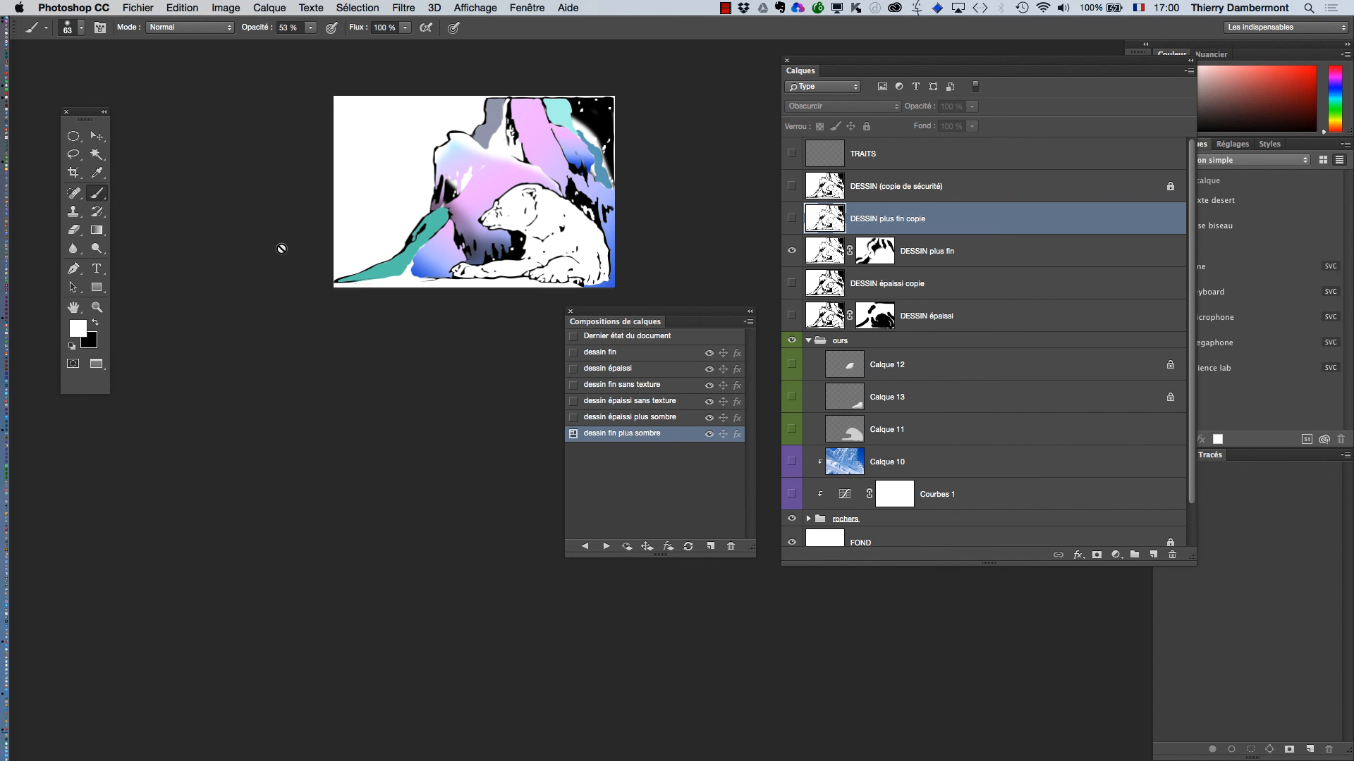
# Select the layer comp "dessin épaissi plus sombre" without applying it
pyautogui.click(613, 422)
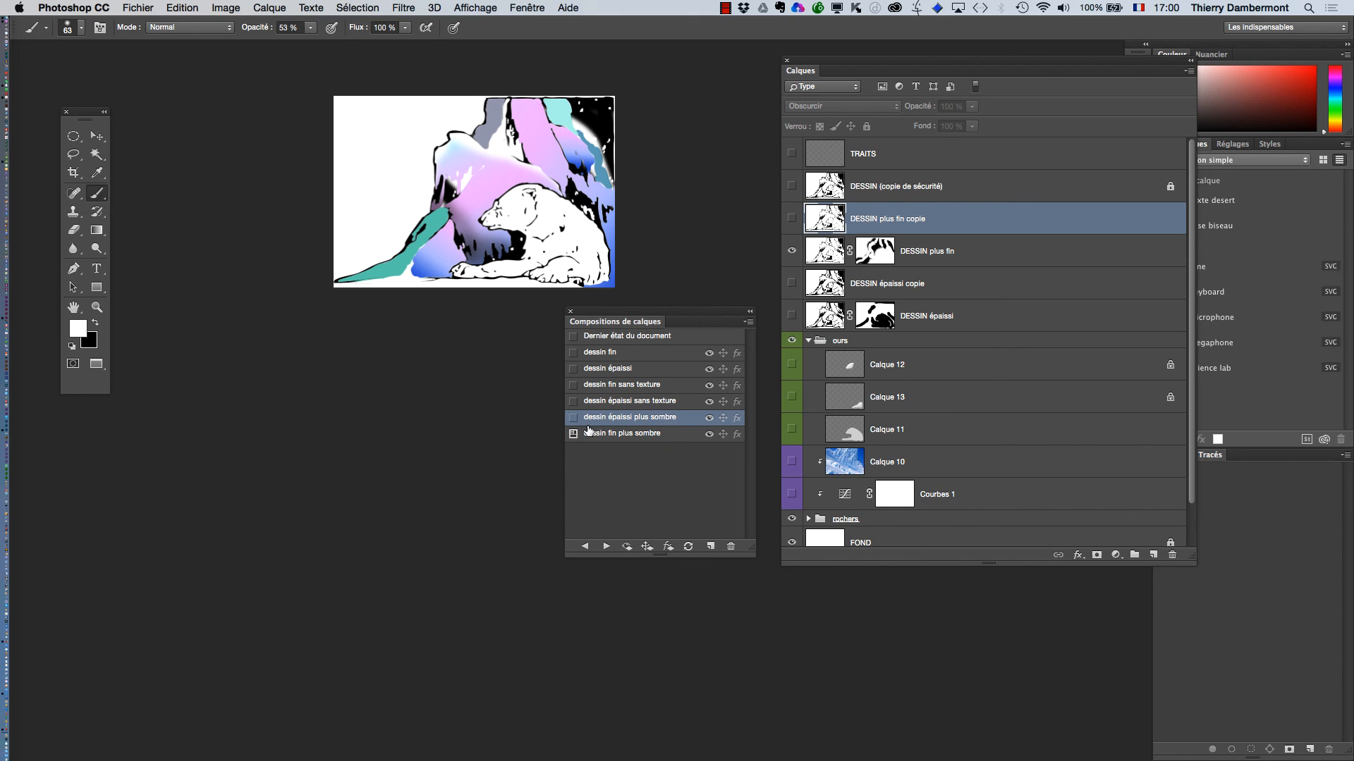